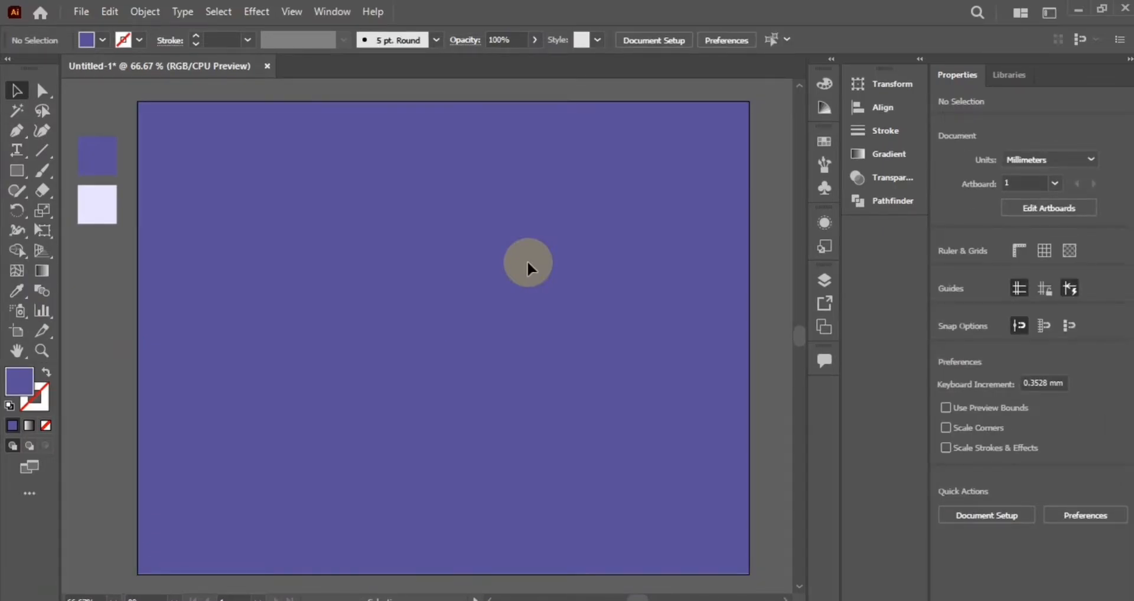
- Add the letter S as Genera SemiBold text and enlarge it to about 437 pt in the middle of the artboard
click(7, 151)
click(446, 319)
key(BackSpace)
click(16, 90)
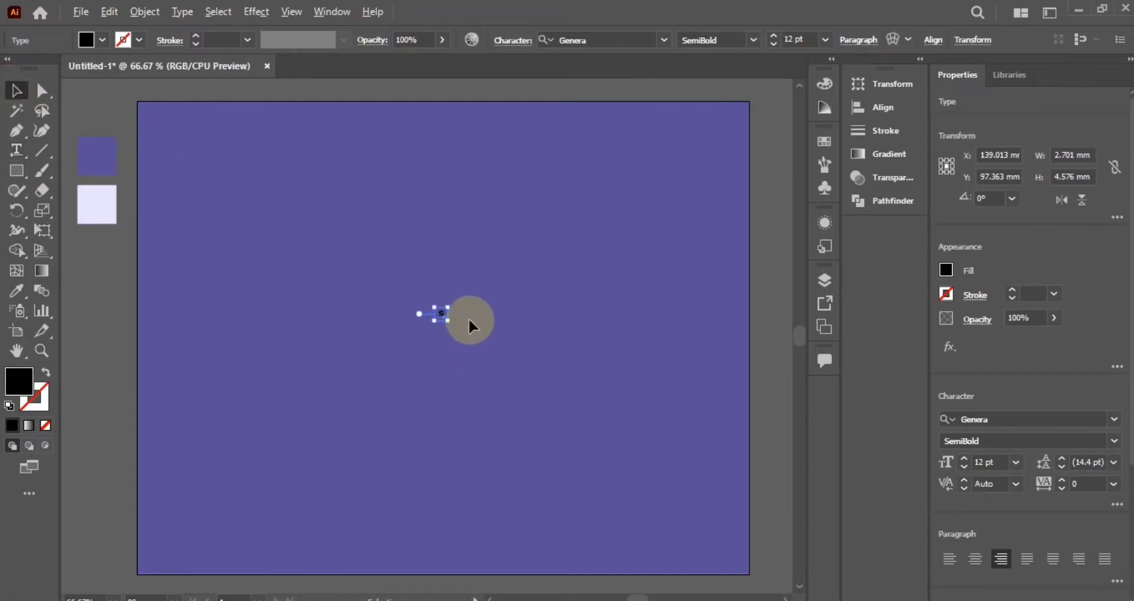
drag(448, 320, 785, 558)
drag(514, 332, 513, 359)
- Fill the letter S with the light lavender swatch colour and convert the text to outlines
click(16, 290)
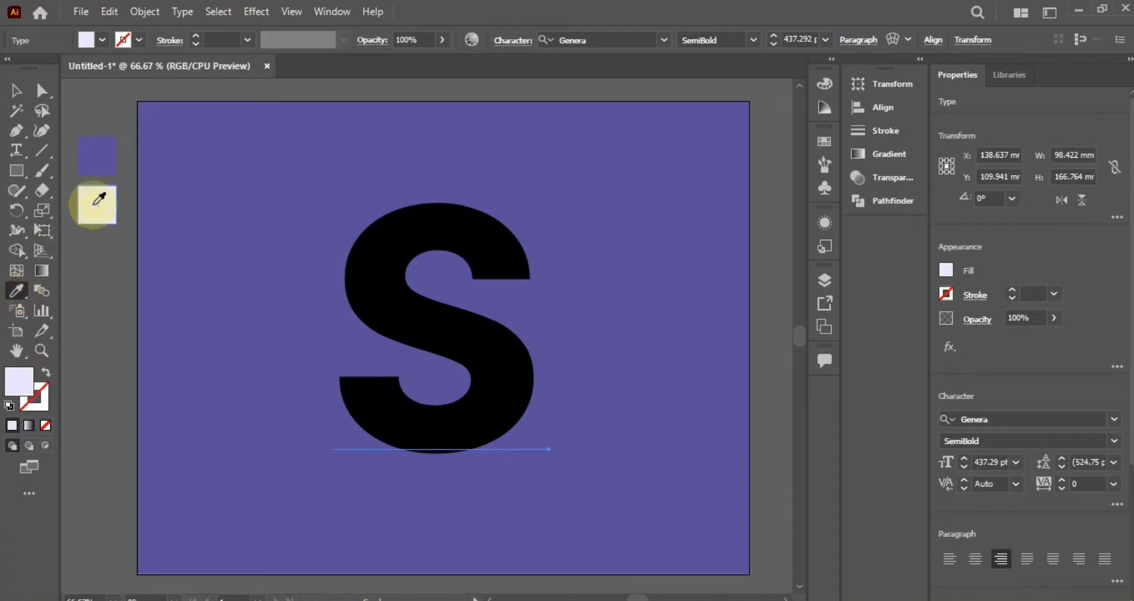
click(94, 203)
click(17, 90)
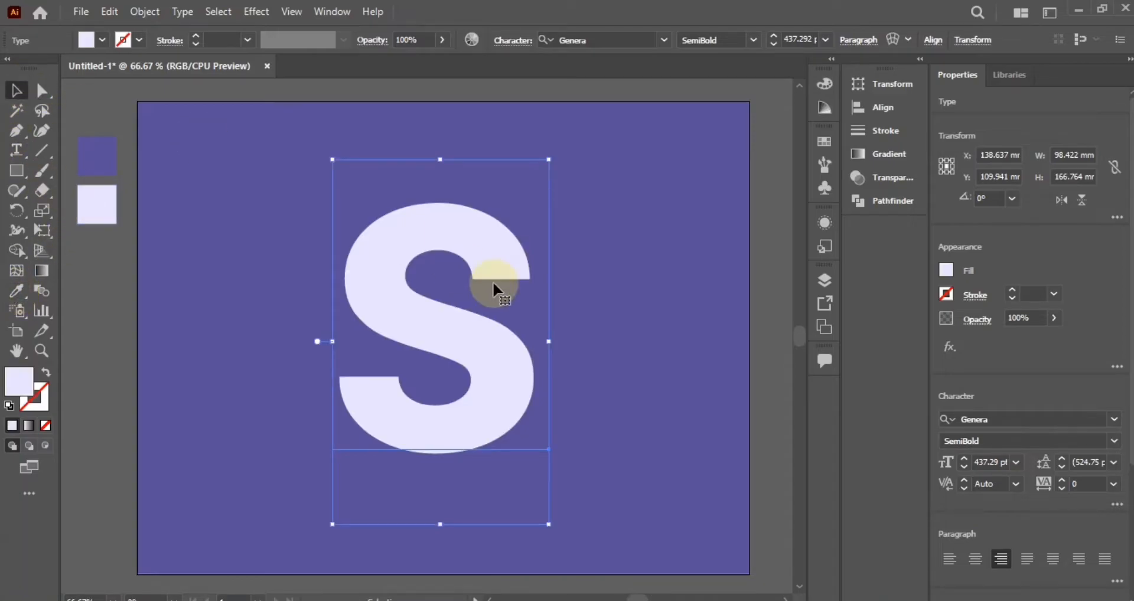
click(181, 12)
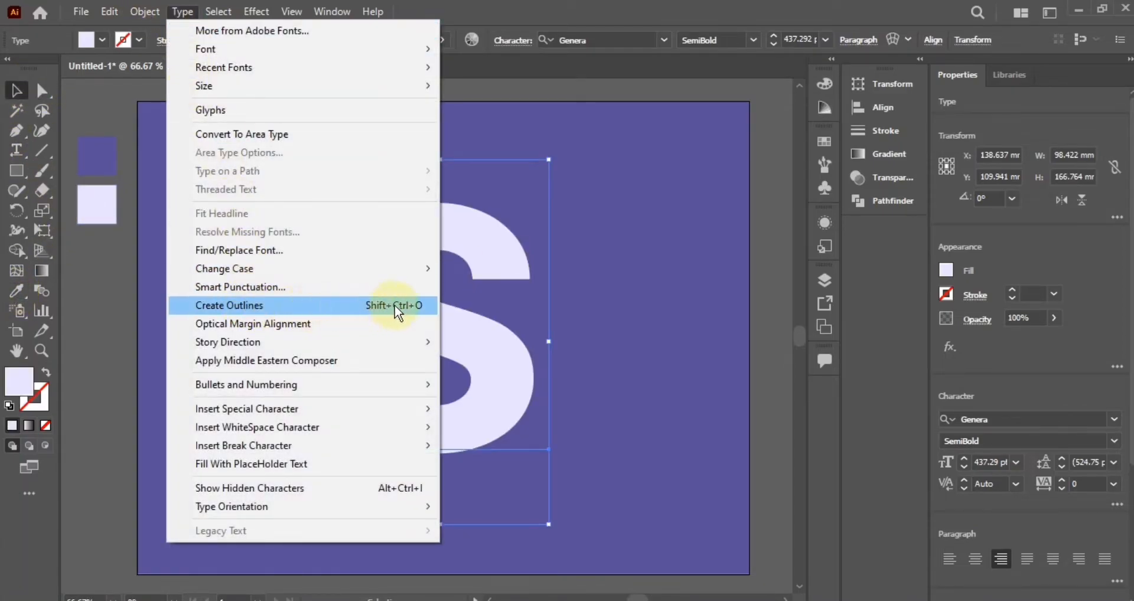
right_click(481, 243)
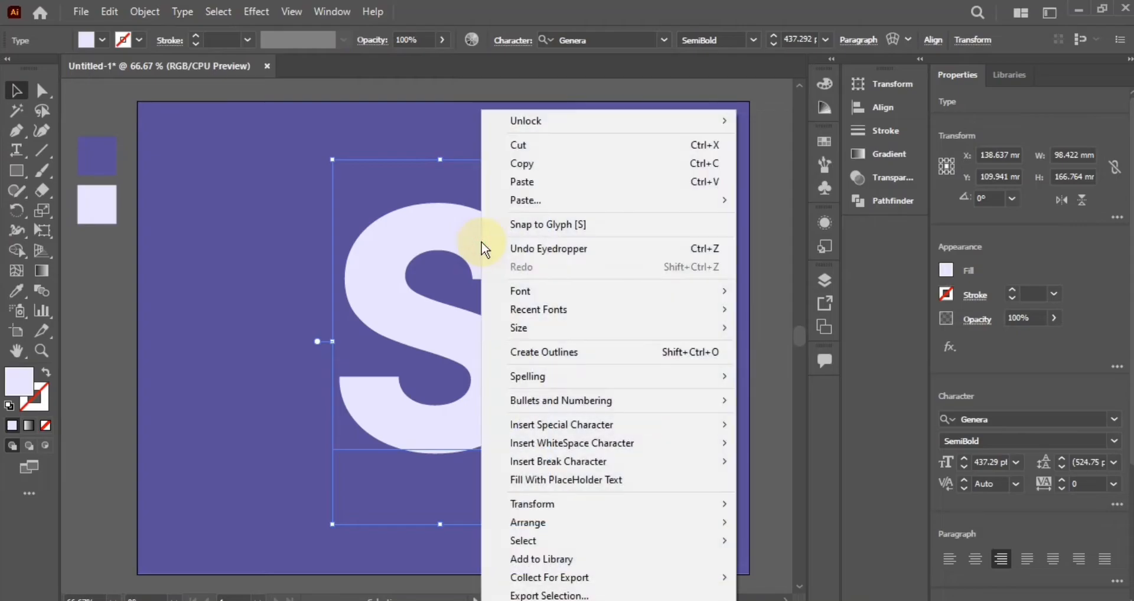
click(568, 352)
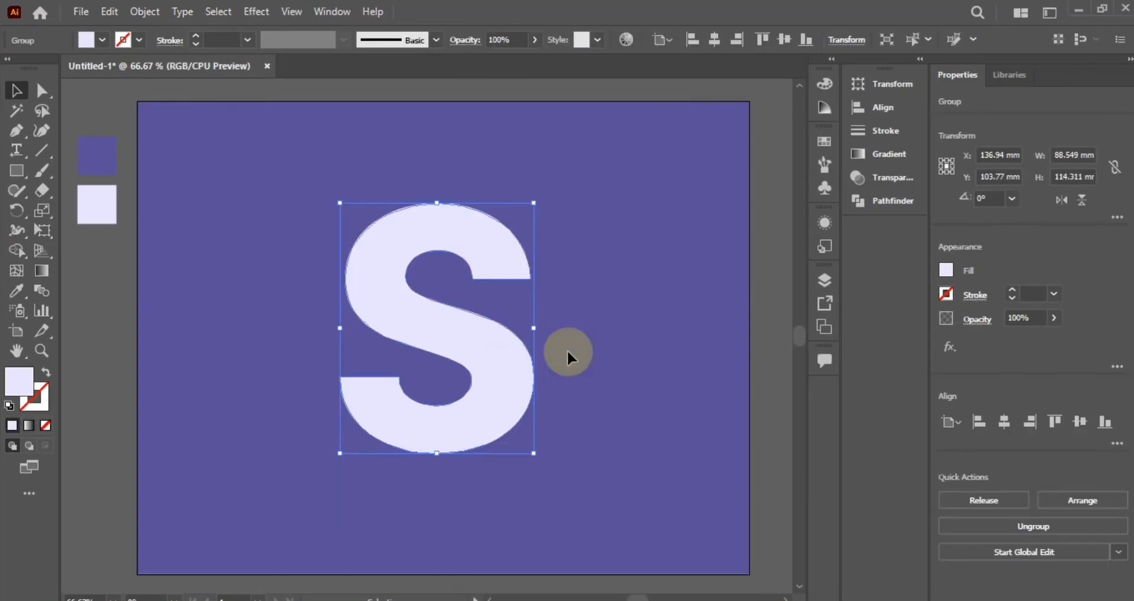
- Scale the outlined S up from its centre to about 128 by 165 mm
drag(534, 456, 577, 509)
click(762, 241)
click(514, 225)
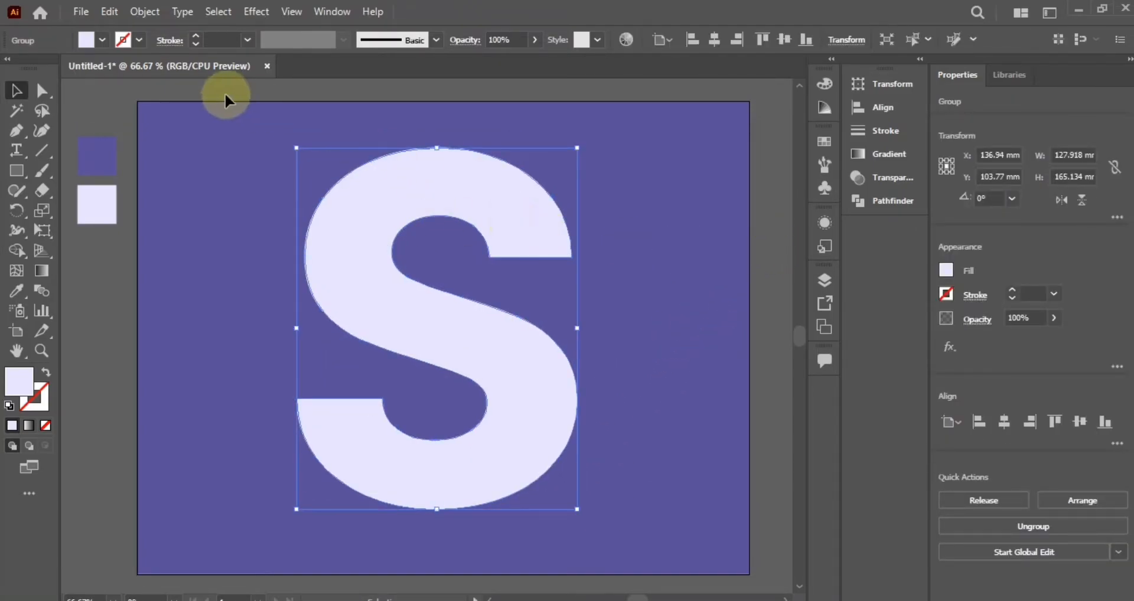
- Paste a copy of the S in front and hide the original group underneath
click(110, 13)
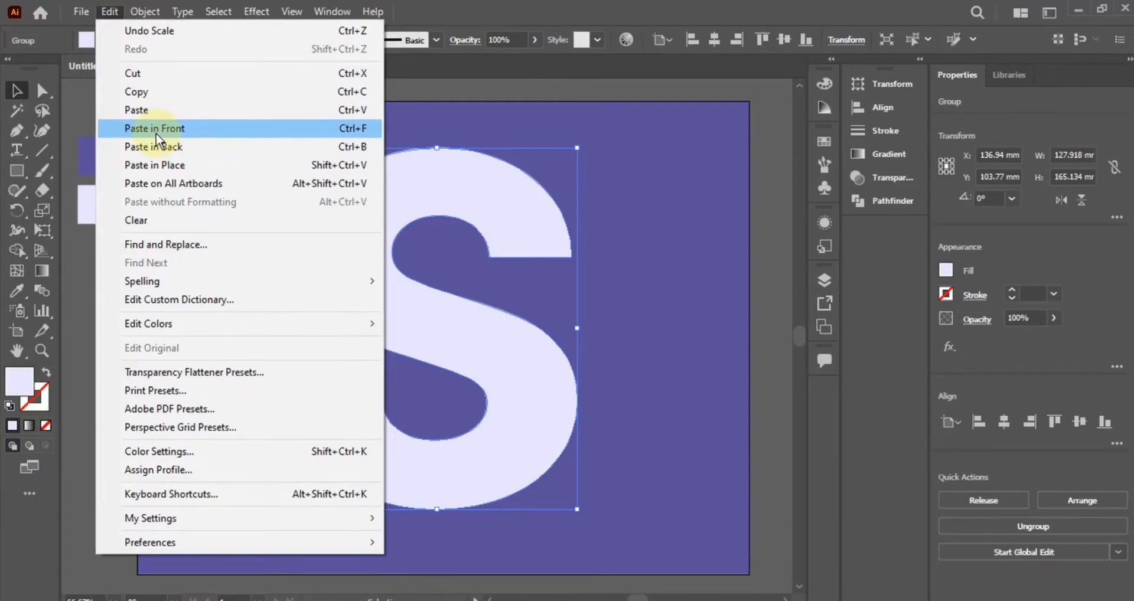
click(505, 203)
key(ctrl+c)
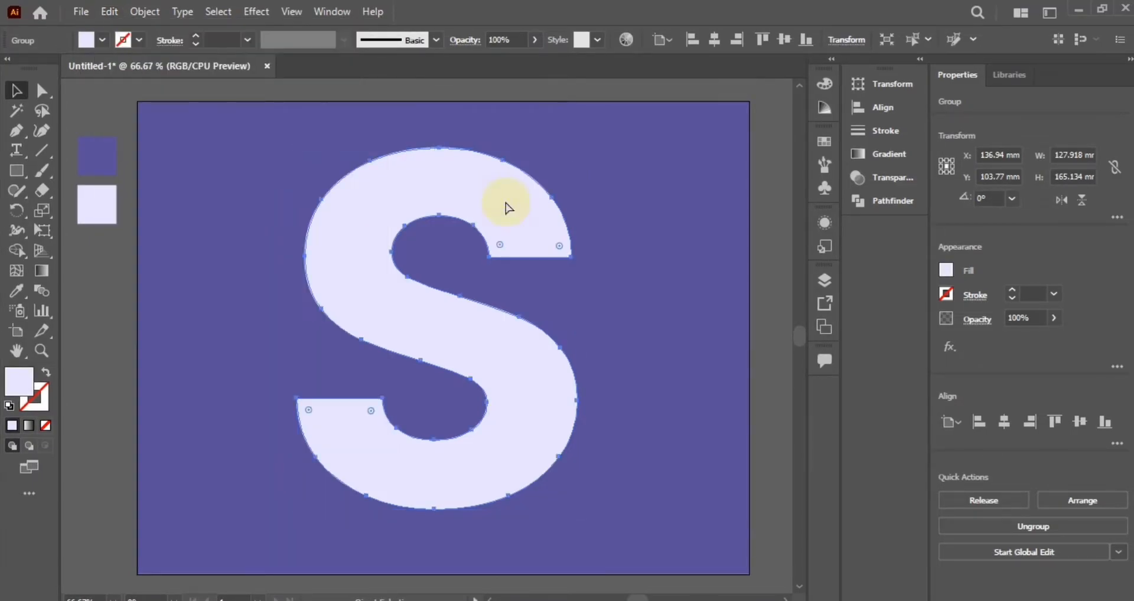
click(332, 12)
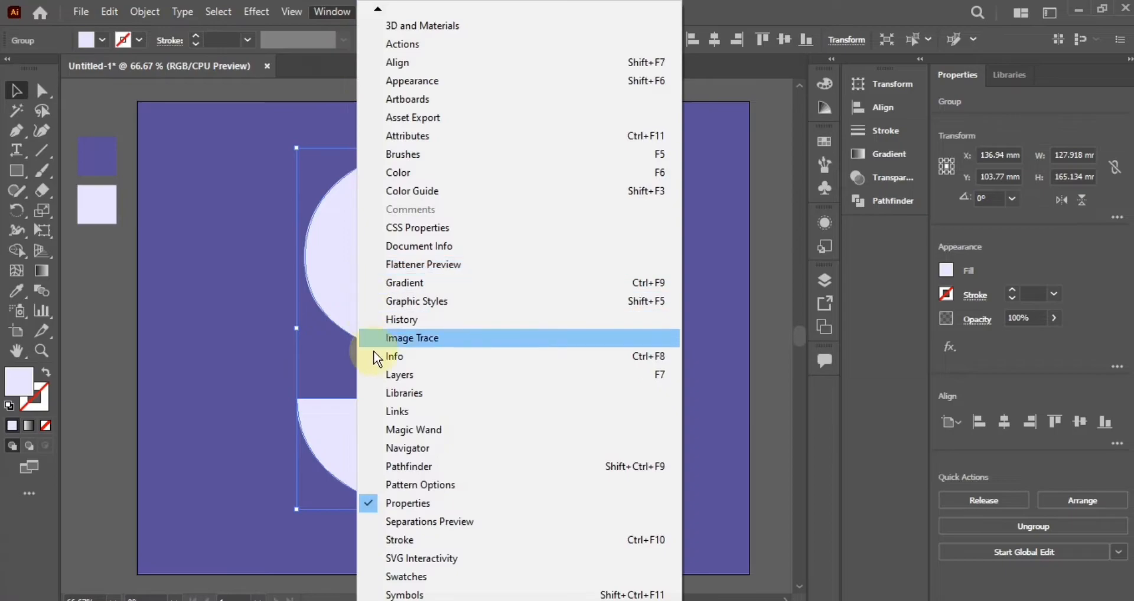
click(395, 376)
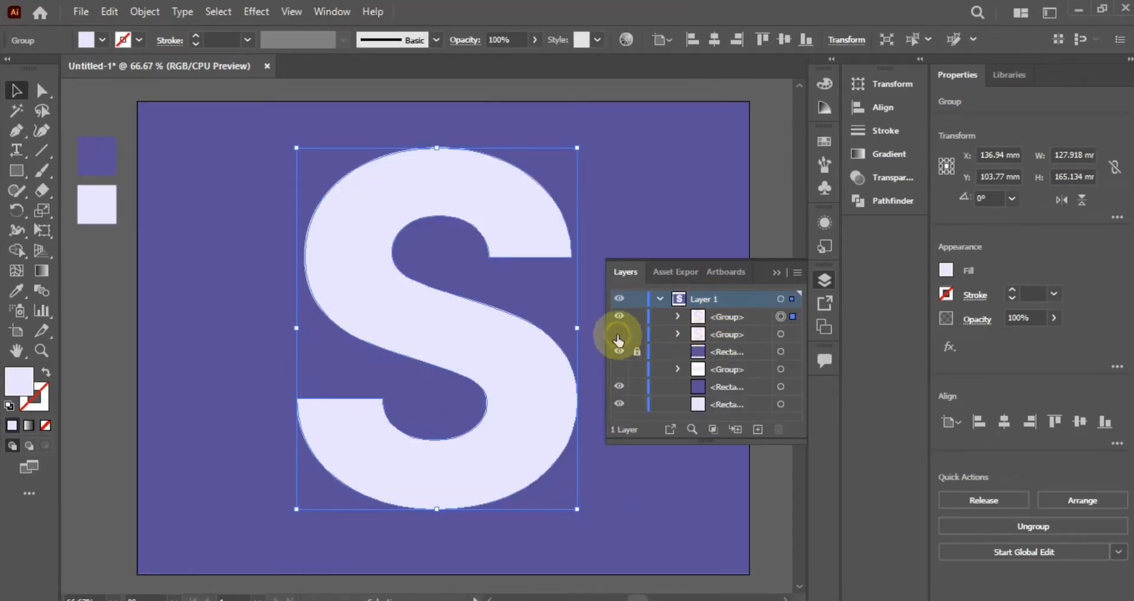
click(526, 302)
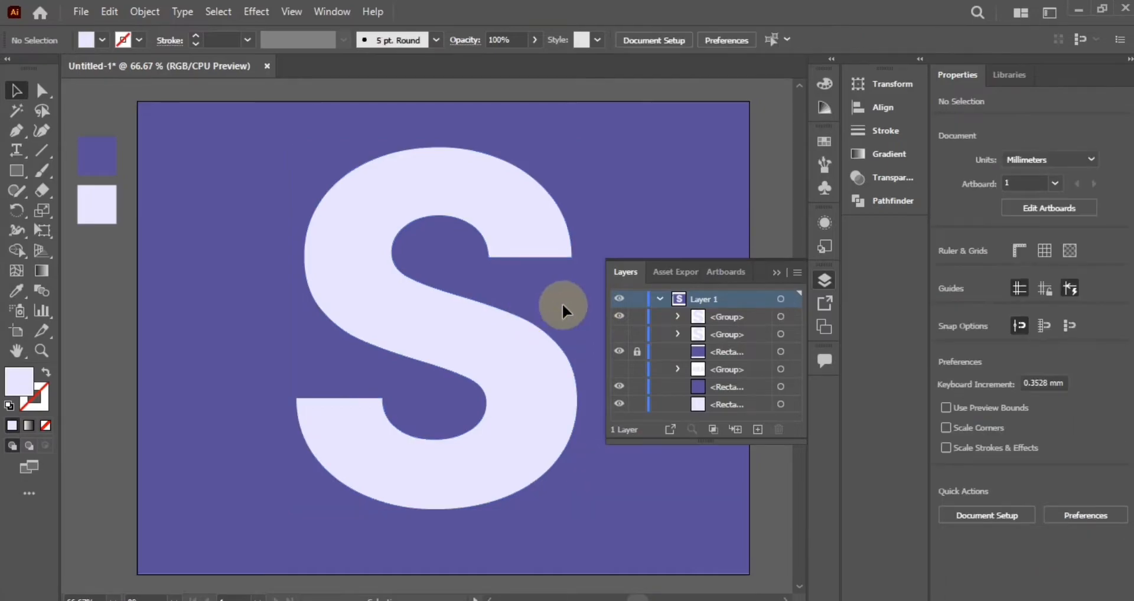
click(774, 273)
- Draw a closed four-sided Pen shape about 169 mm wide over the lower part of the S
click(17, 133)
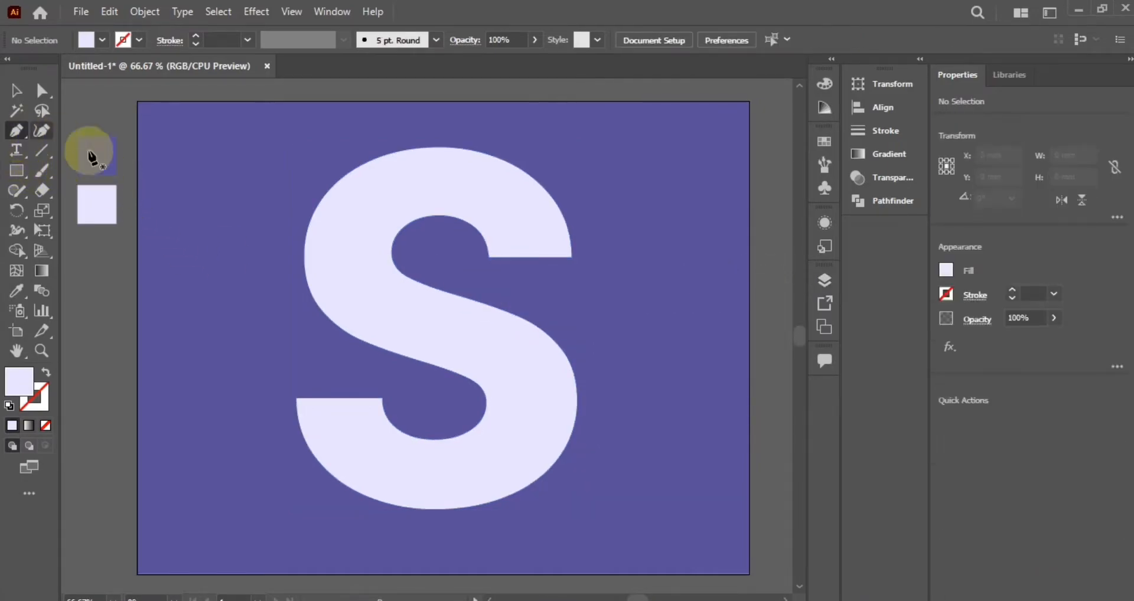
click(264, 389)
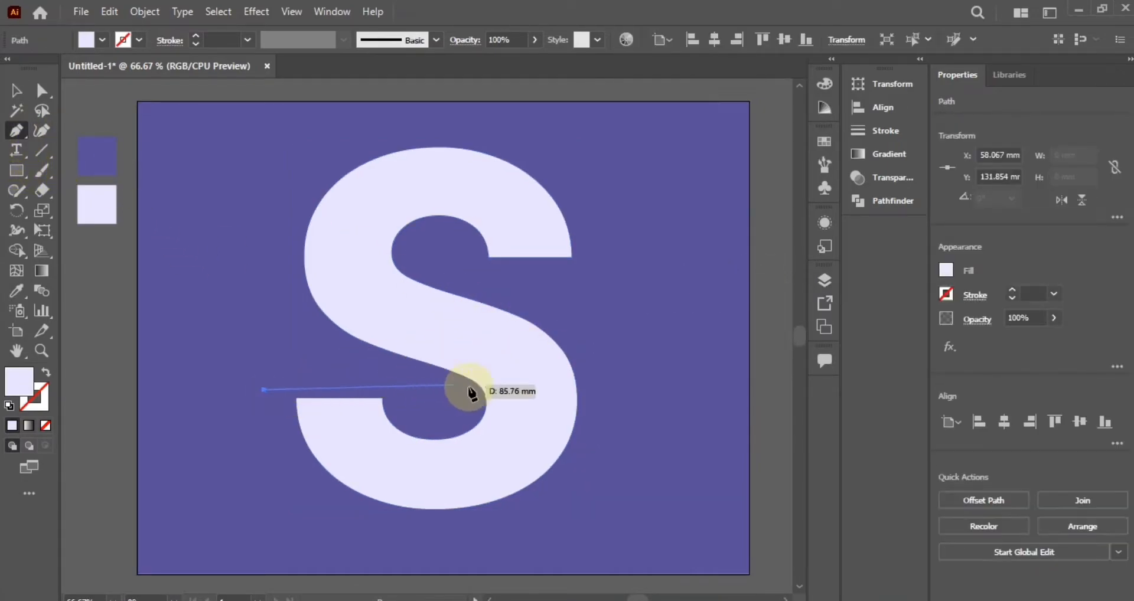
click(635, 376)
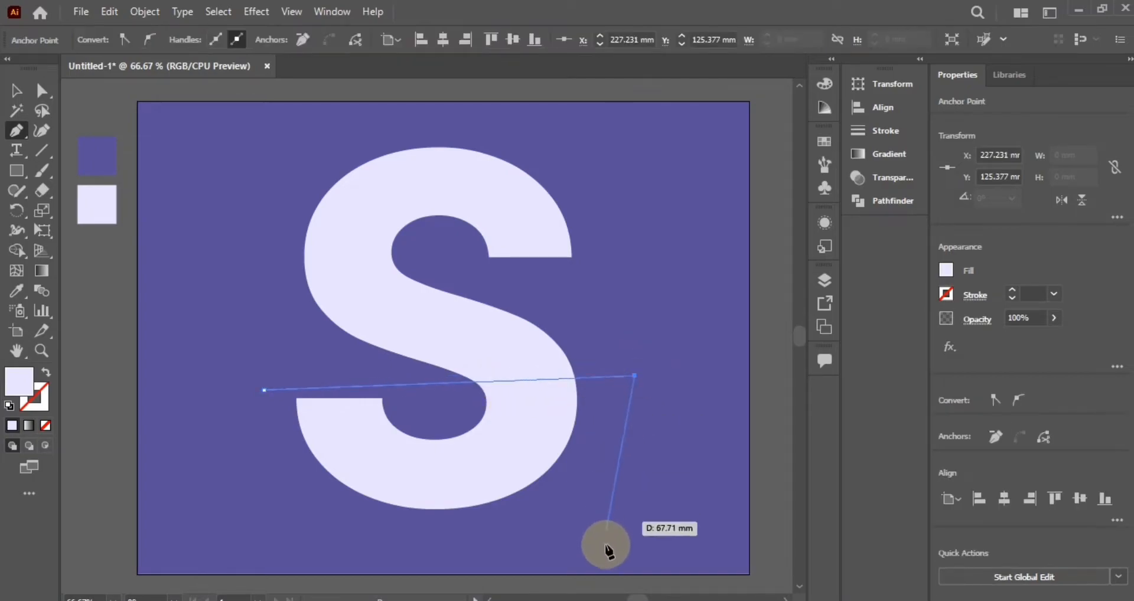
click(606, 545)
click(278, 544)
click(264, 390)
- Intersect the four-sided shape with the visible S so only its lower curve is kept
click(16, 91)
shift+click(491, 189)
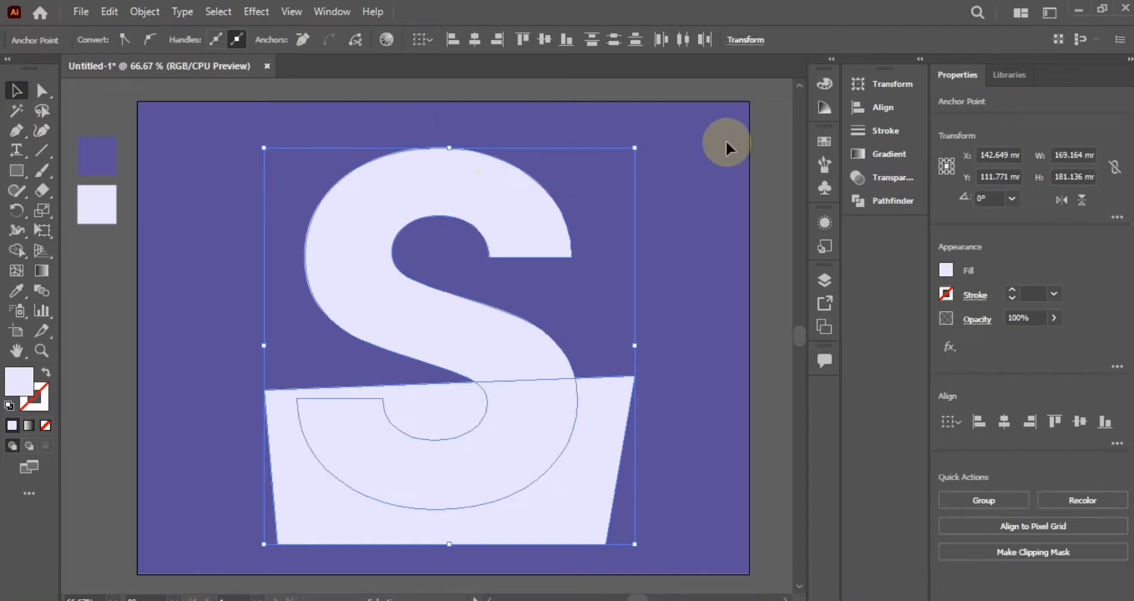
click(332, 11)
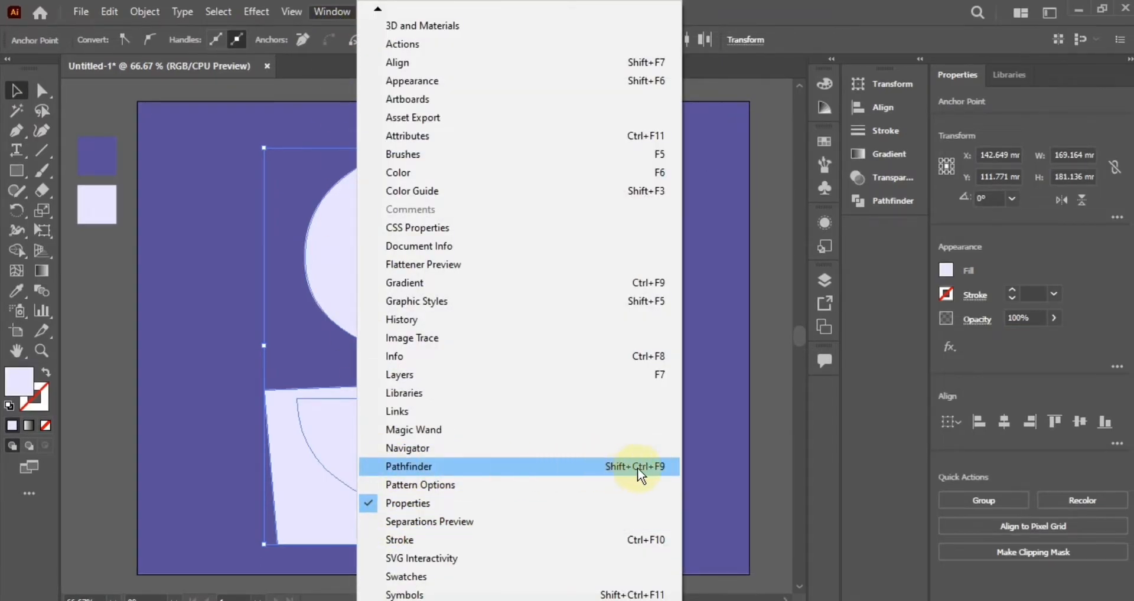
click(590, 471)
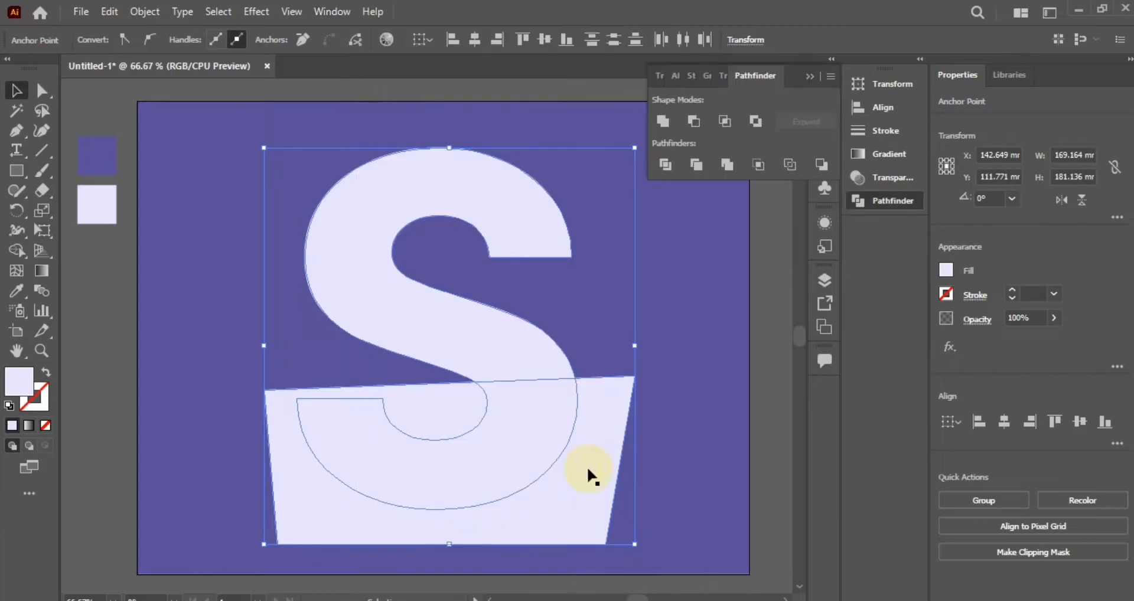
click(724, 123)
click(769, 408)
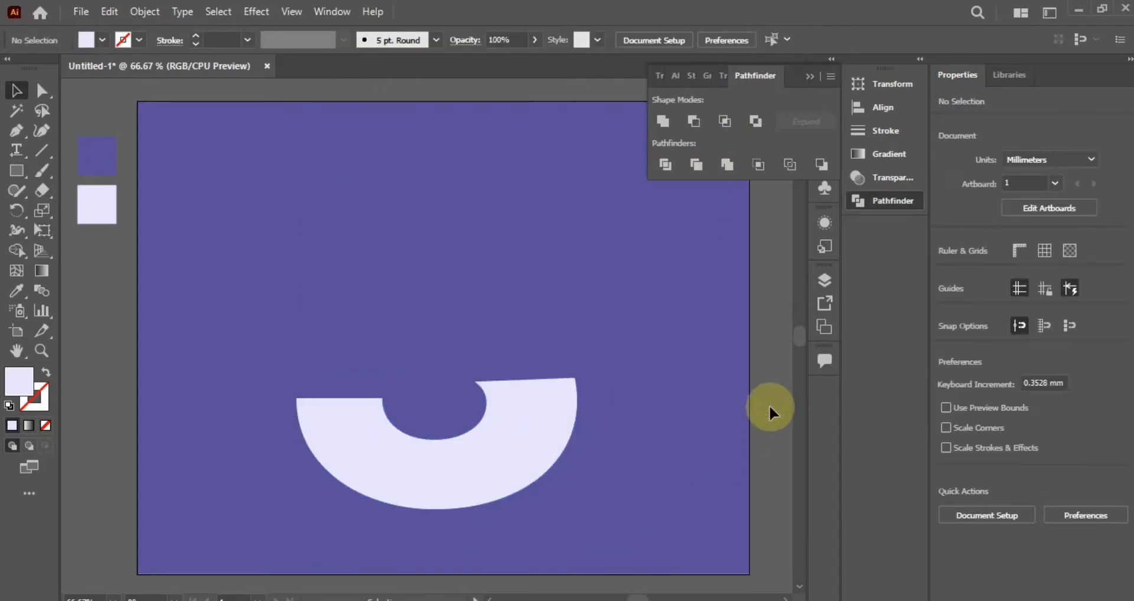
- Show the hidden S group again and paste a copy of the lower curve piece in front
click(825, 287)
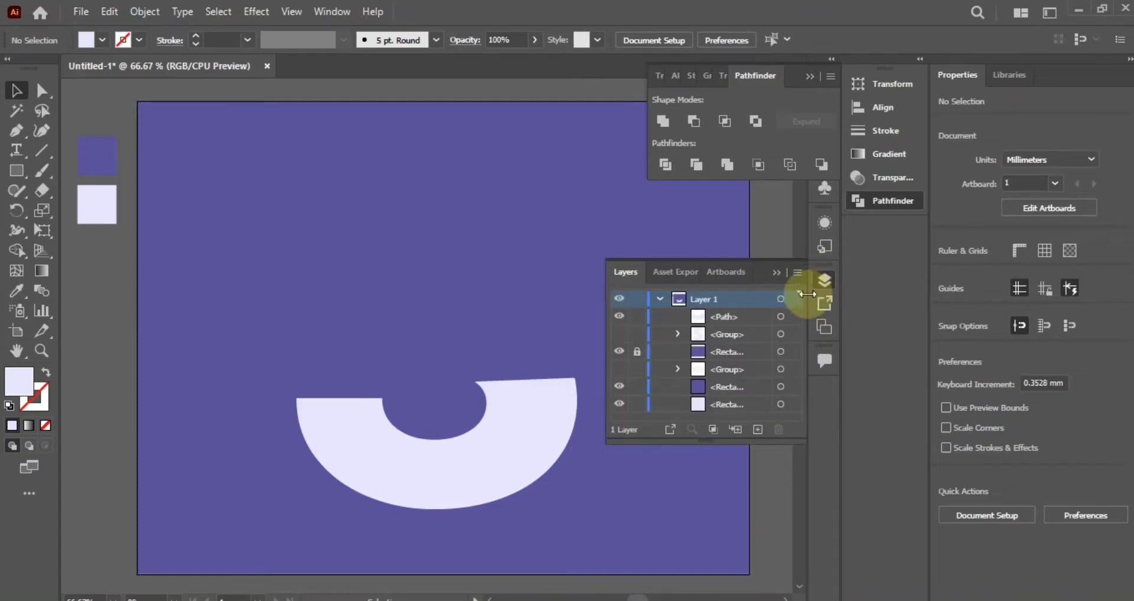
click(620, 335)
click(708, 321)
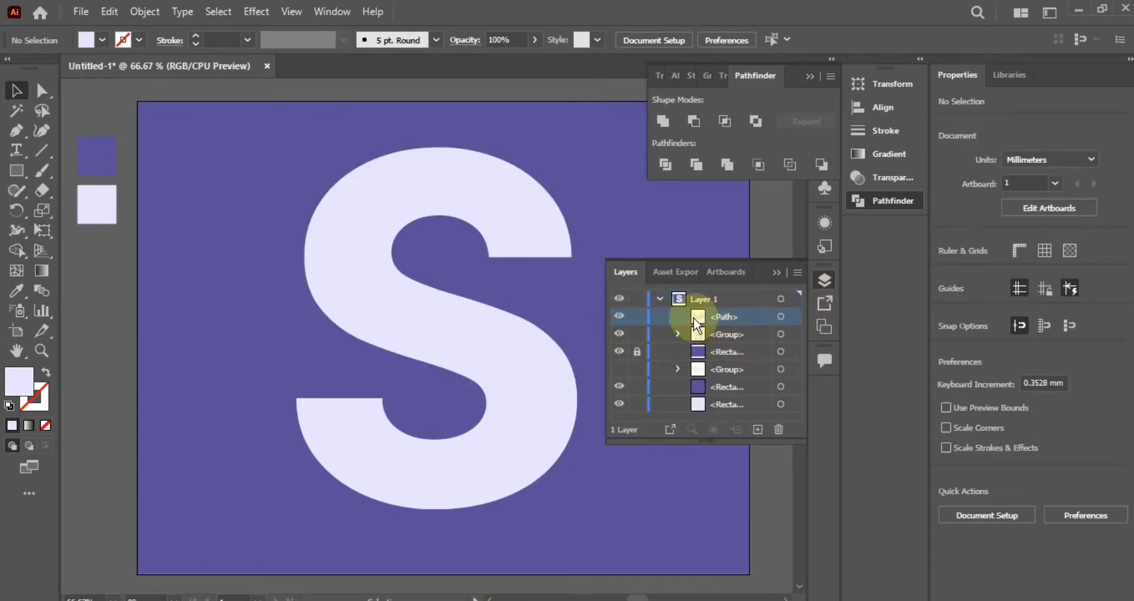
click(540, 421)
key(ctrl+c)
key(ctrl+f)
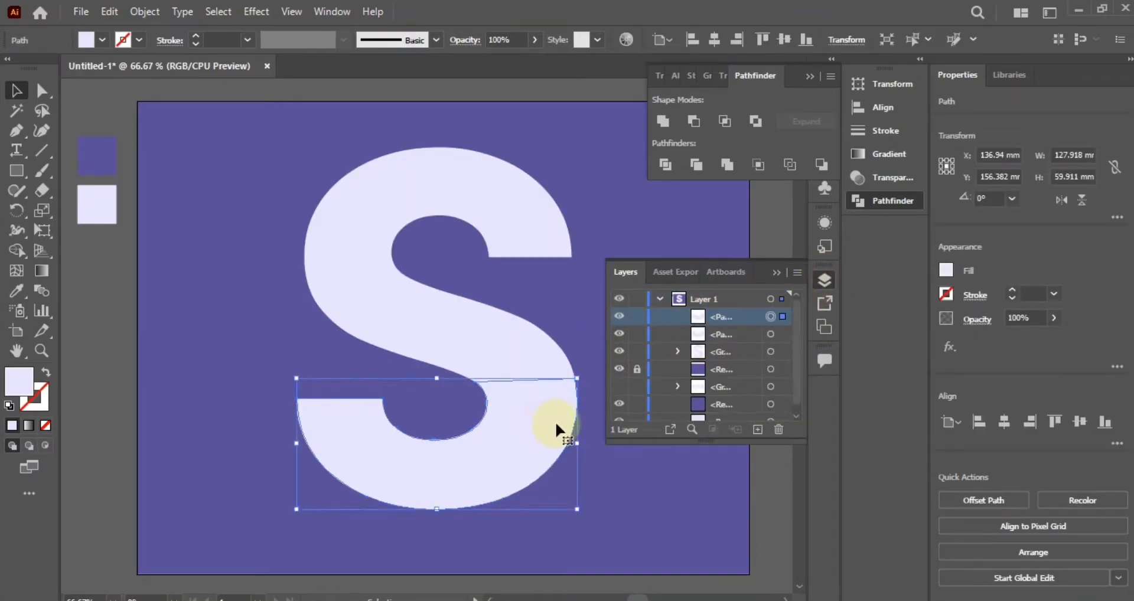
click(540, 404)
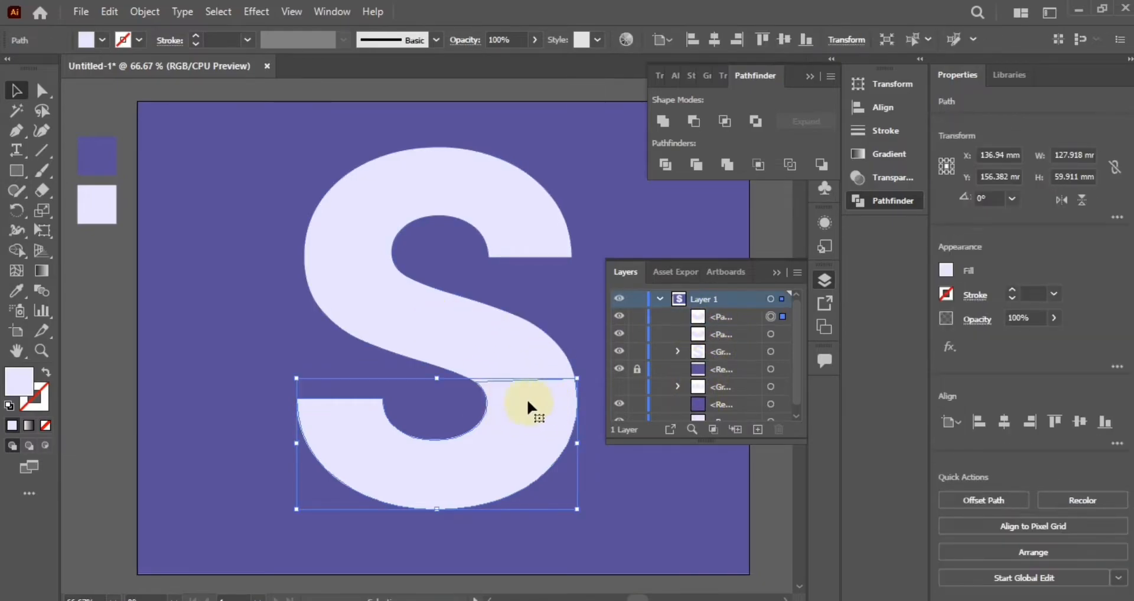
- Move the two anchor points of the copied piece's cut edge slightly down, with the outer one just past the S outline
click(42, 90)
drag(476, 379, 475, 389)
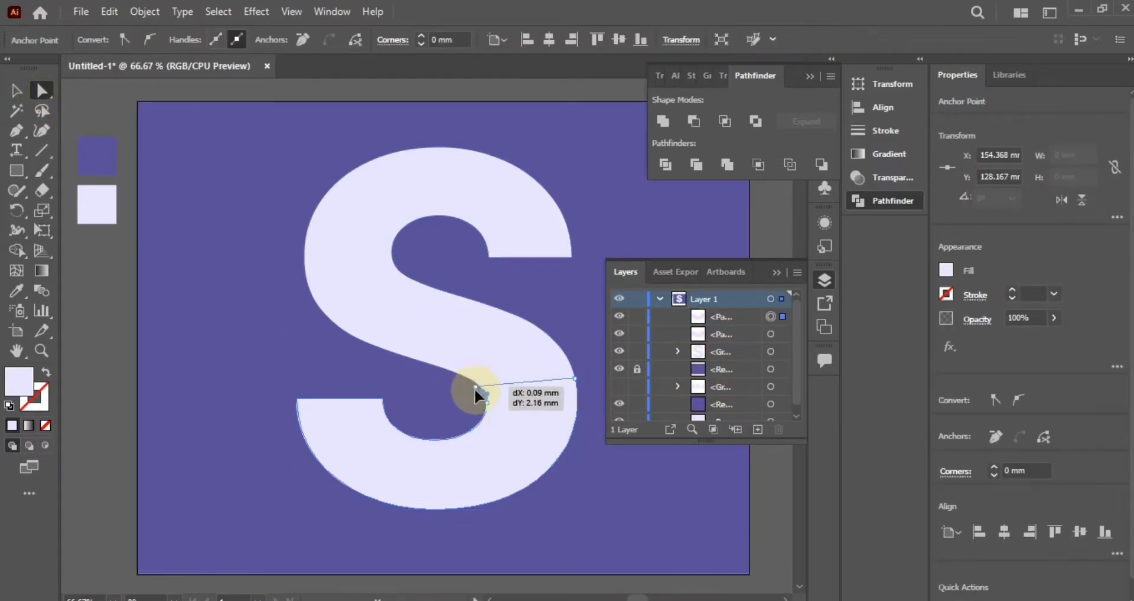
drag(575, 382, 583, 392)
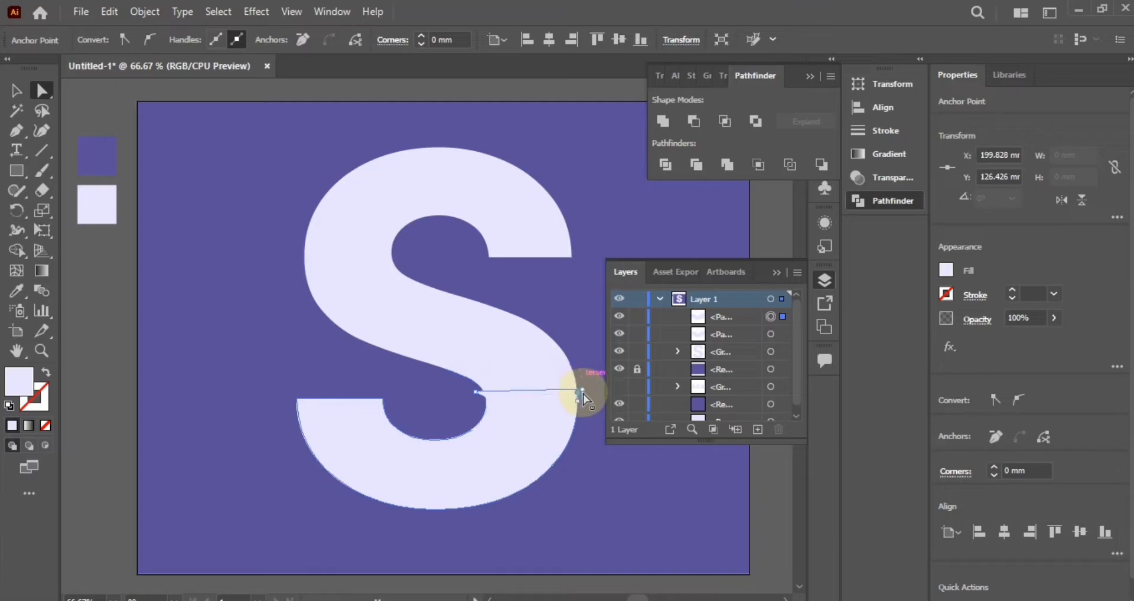
- Subtract the adjusted lower piece from the full S with Minus Front
click(15, 92)
click(520, 223)
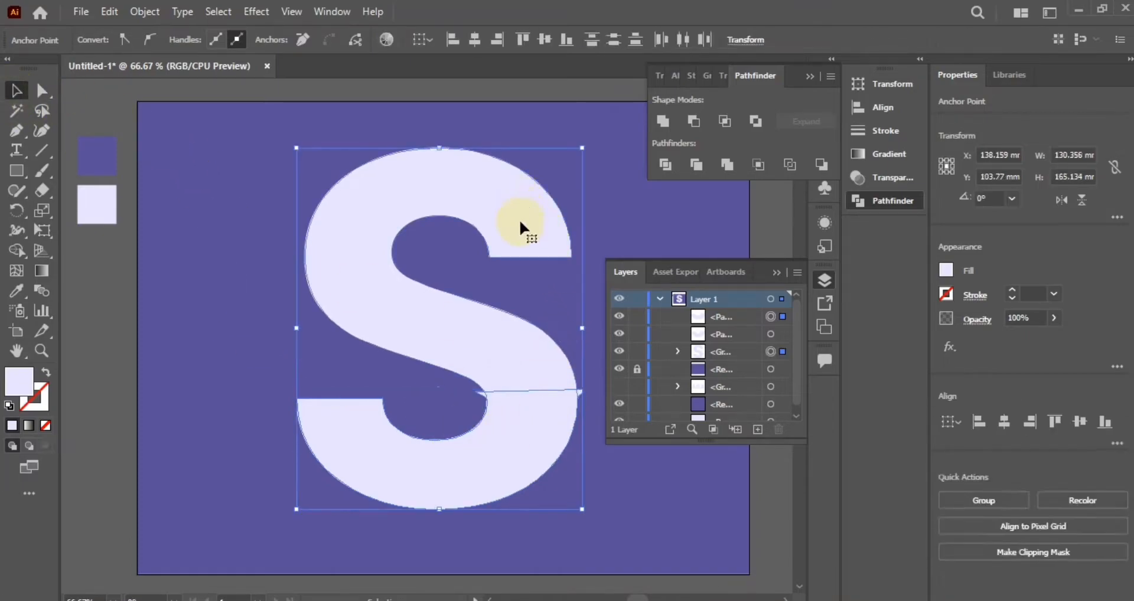
click(693, 119)
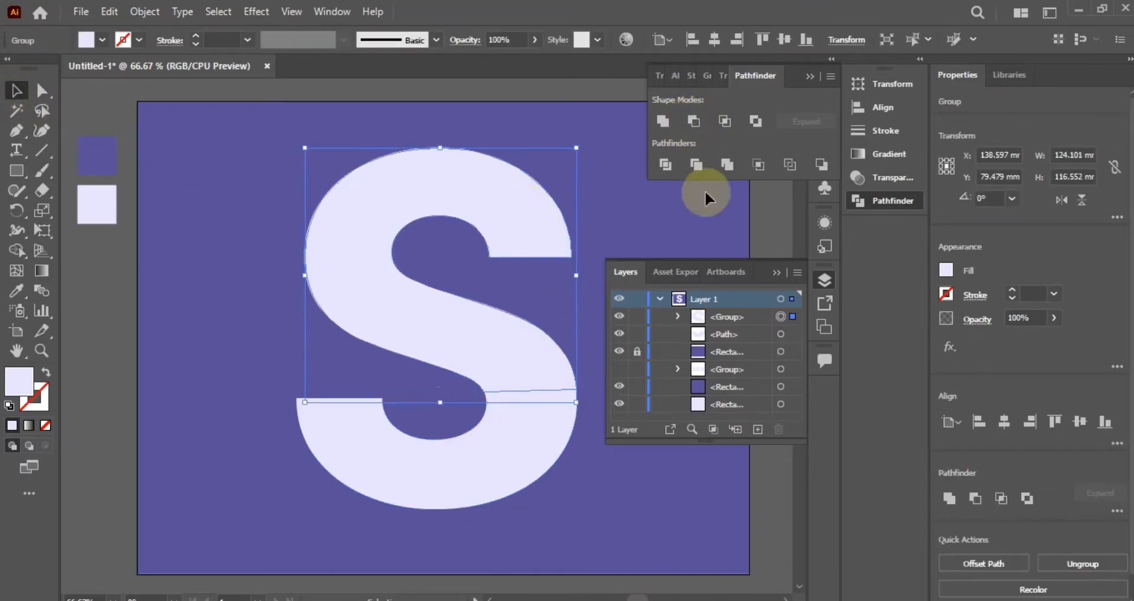
click(714, 222)
- Check the upper and lower parts of the S by toggling the visibility of each one
click(619, 316)
click(619, 315)
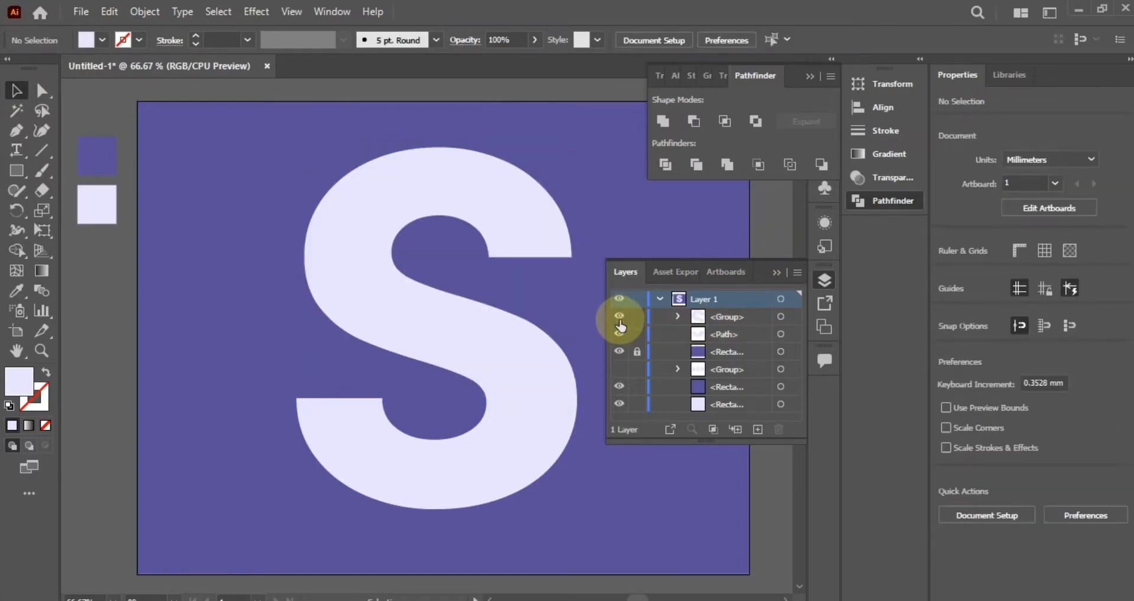
click(619, 334)
click(619, 333)
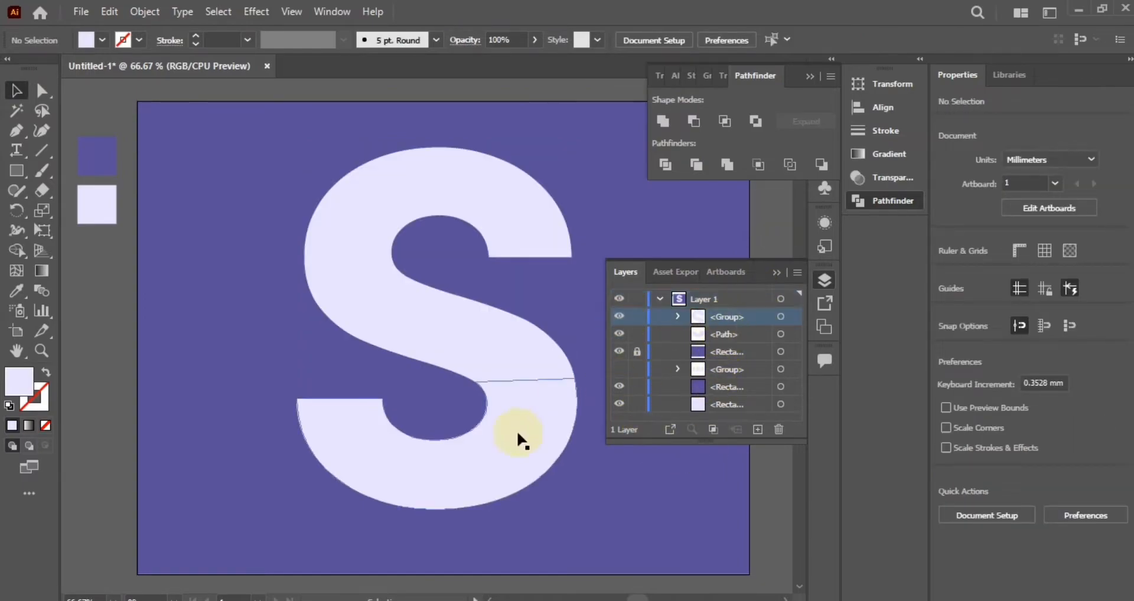
click(460, 459)
click(825, 280)
- Draw a rectangle about 70 by 22 mm in the artboard's upper-left area and fill it with a linear gradient
click(16, 171)
drag(158, 131, 312, 178)
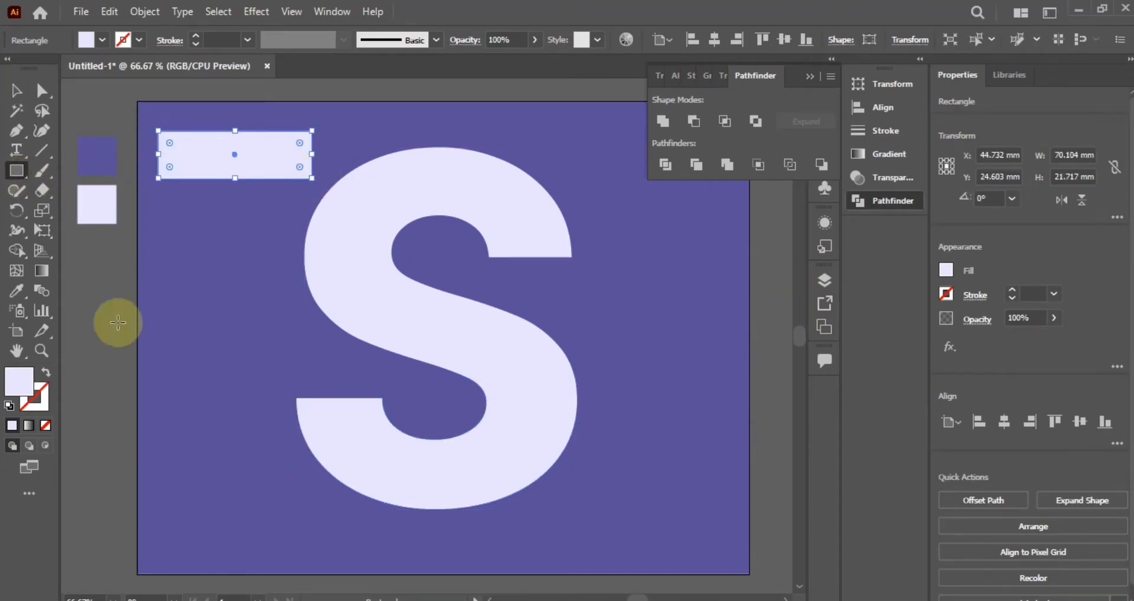
click(30, 426)
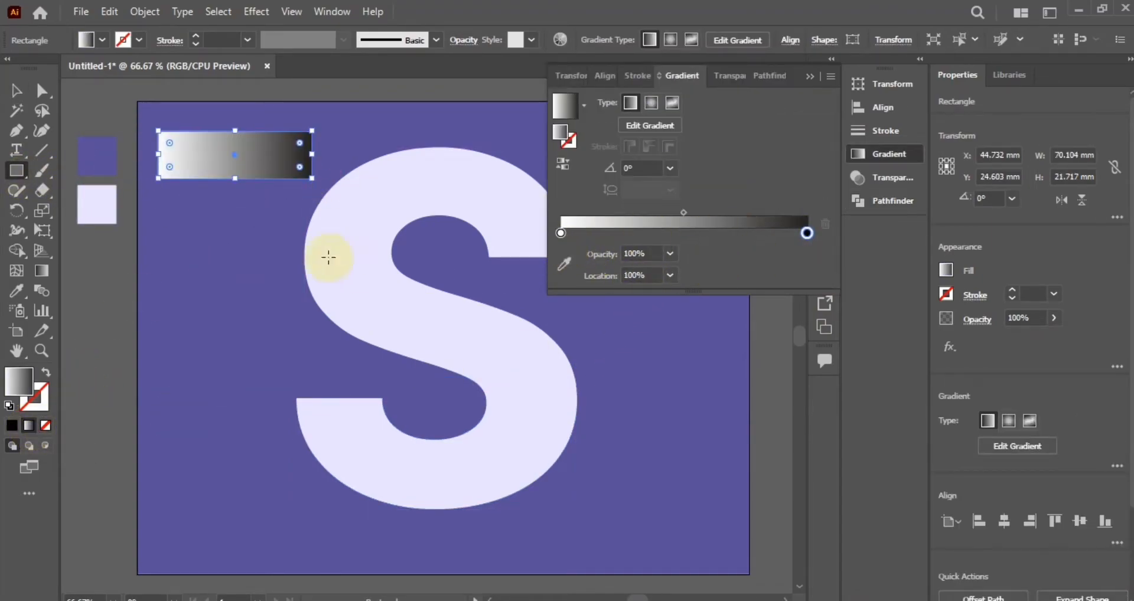
- Copy the hex colour code of the purple swatch square beside the artboard
click(15, 92)
click(91, 163)
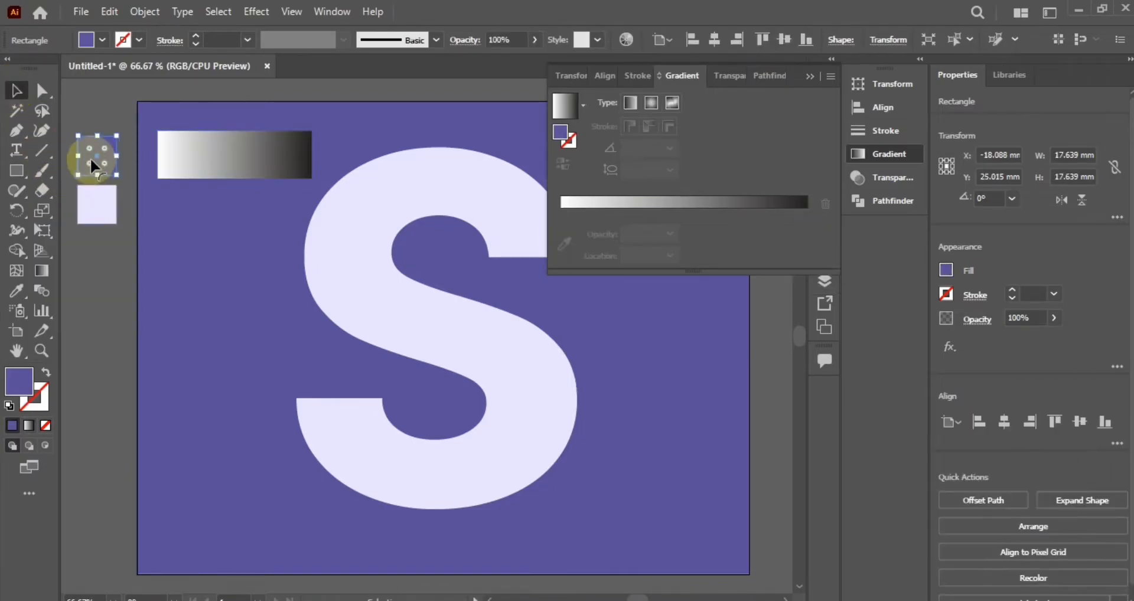
double_click(24, 382)
double_click(883, 391)
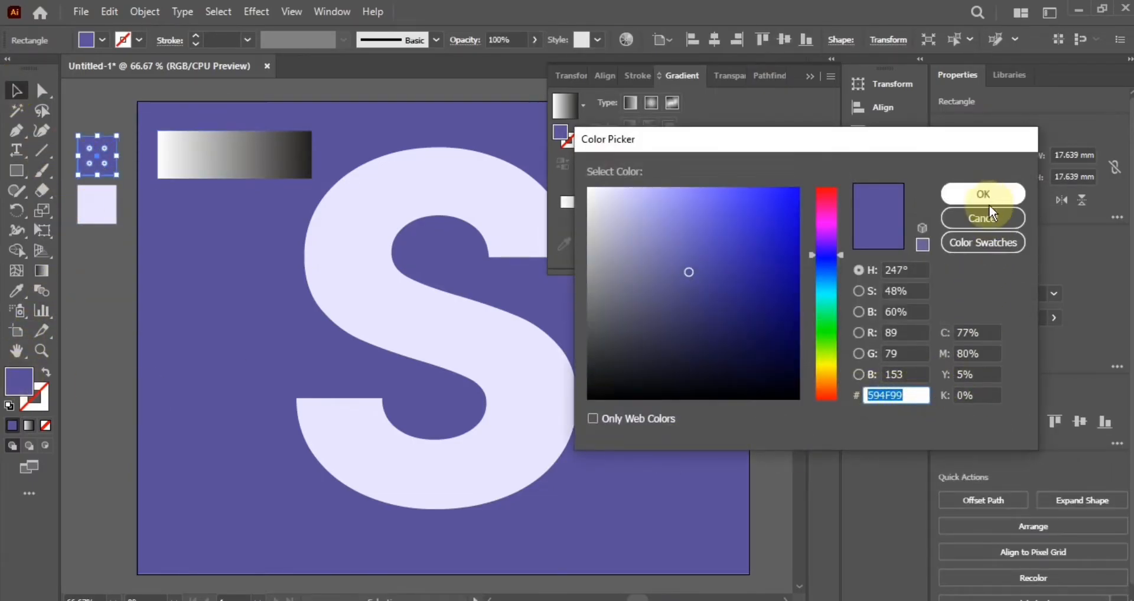
click(969, 219)
- Set the end colour stop of the sample rectangle's gradient to hex 594F99
click(228, 158)
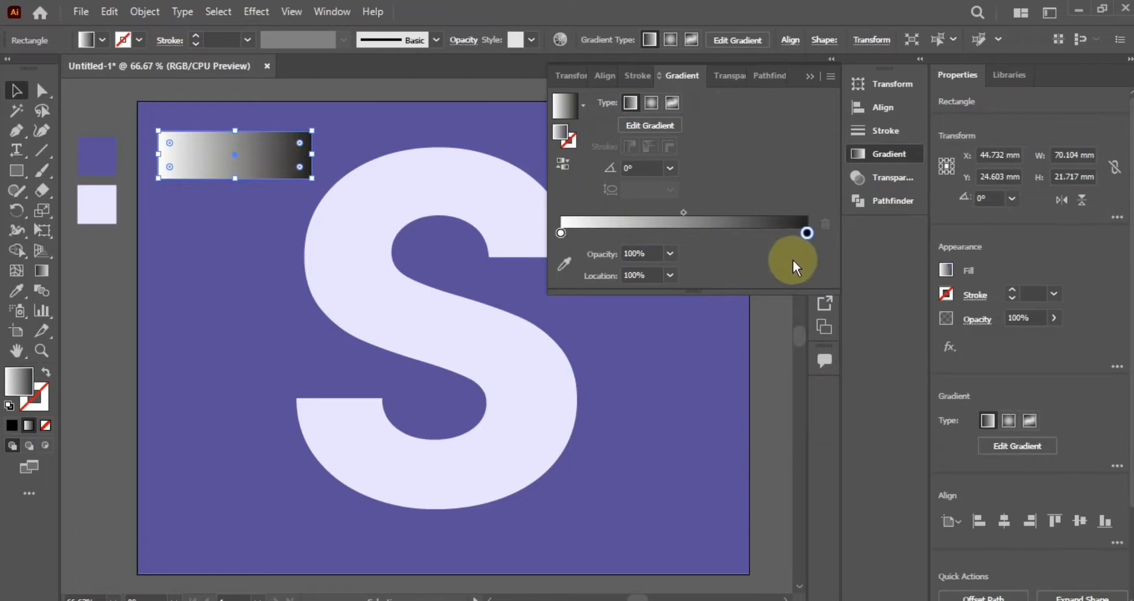
double_click(806, 233)
click(811, 251)
click(856, 275)
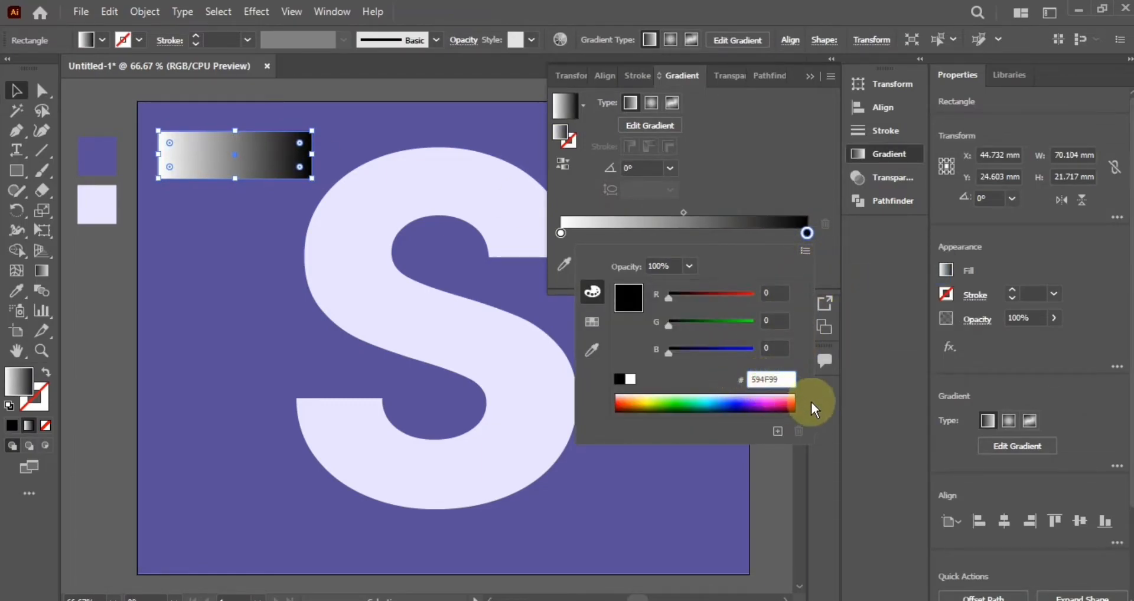
key(Return)
- Copy the hex colour code of the lavender swatch square beside the artboard
click(111, 204)
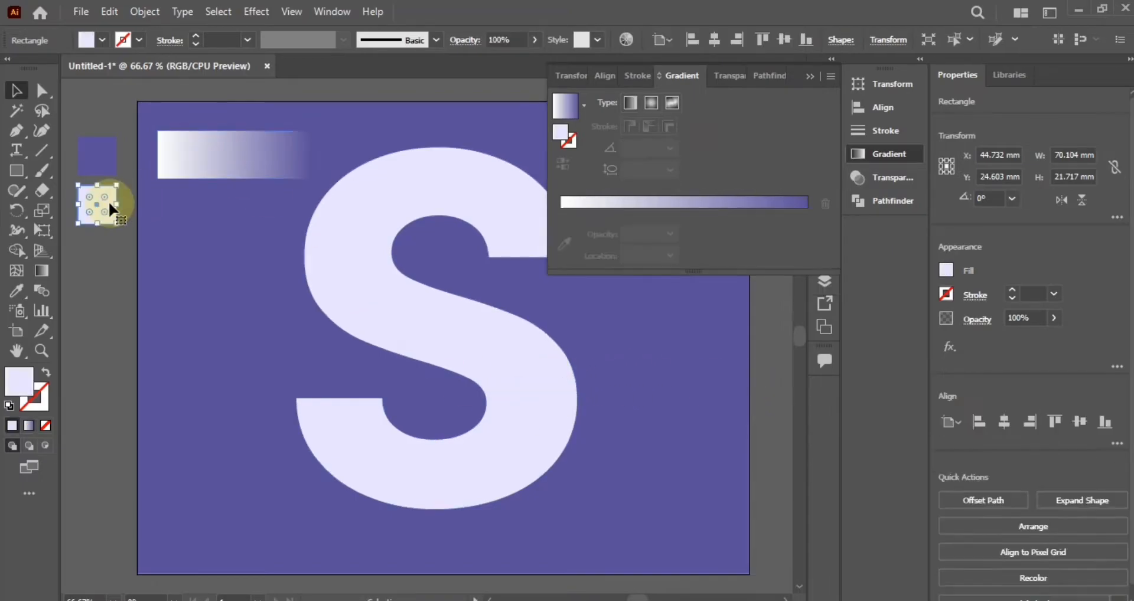
double_click(20, 381)
click(978, 218)
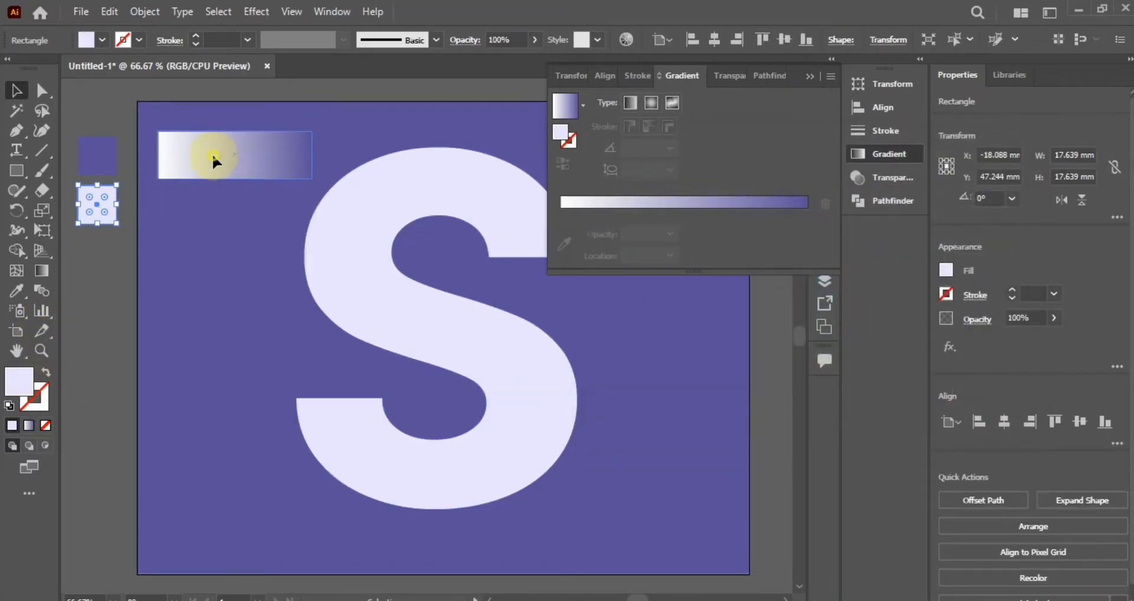
- Set the start colour stop of the sample rectangle's gradient to hex E8E2FF
click(214, 160)
double_click(561, 234)
click(805, 251)
click(839, 268)
drag(774, 380, 726, 380)
text(E8E2FF)
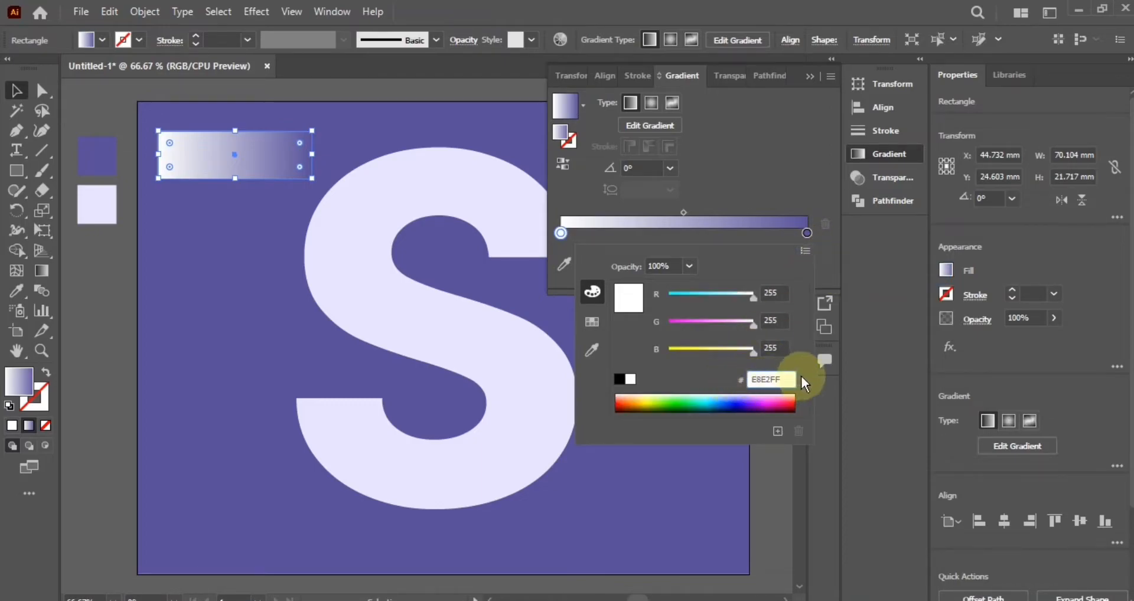
key(Return)
click(827, 58)
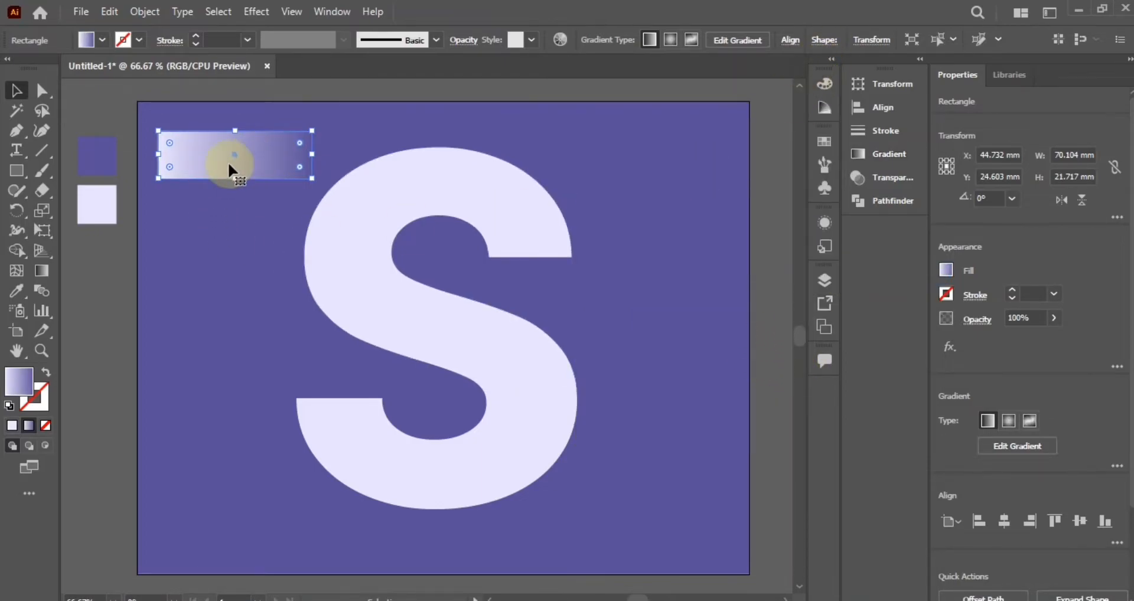
- Apply the sample rectangle's gradient to the lower part of the S with the Eyedropper
click(370, 421)
click(17, 290)
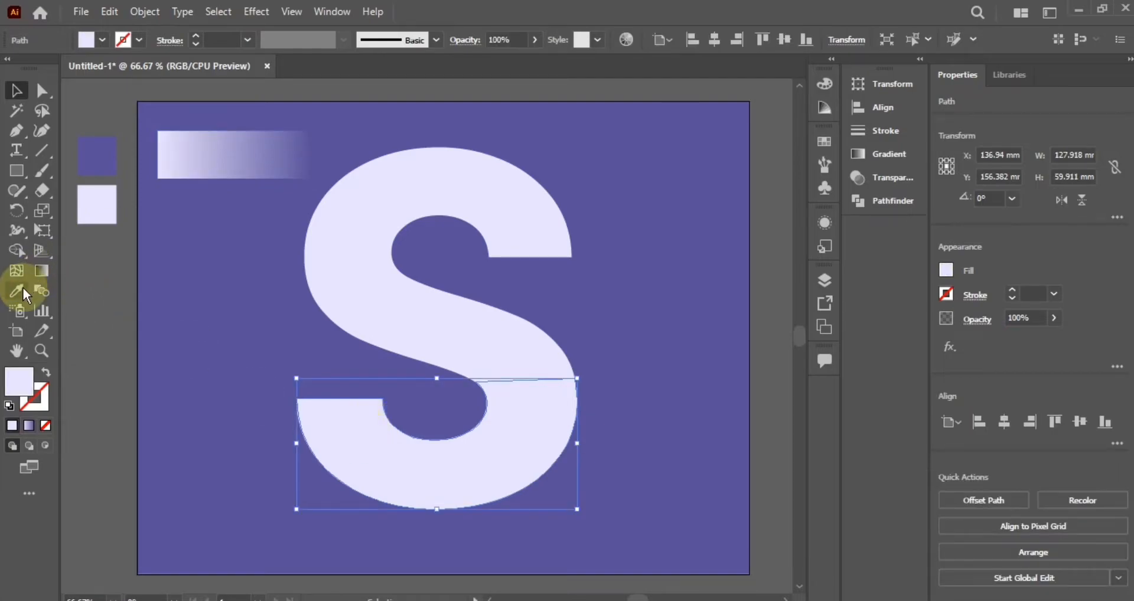
click(223, 154)
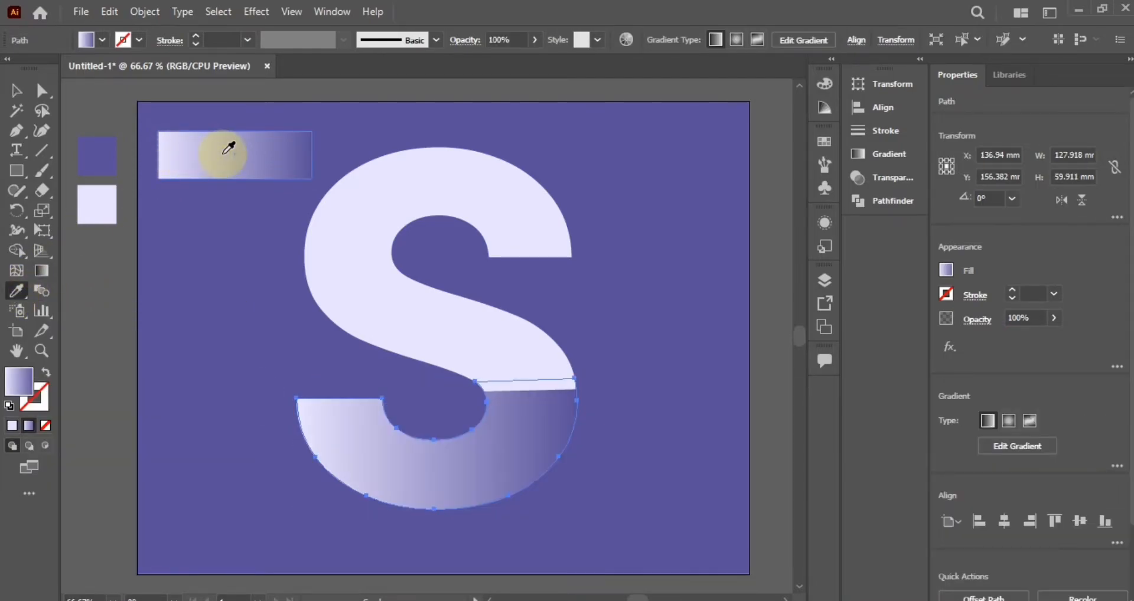
click(24, 88)
click(16, 94)
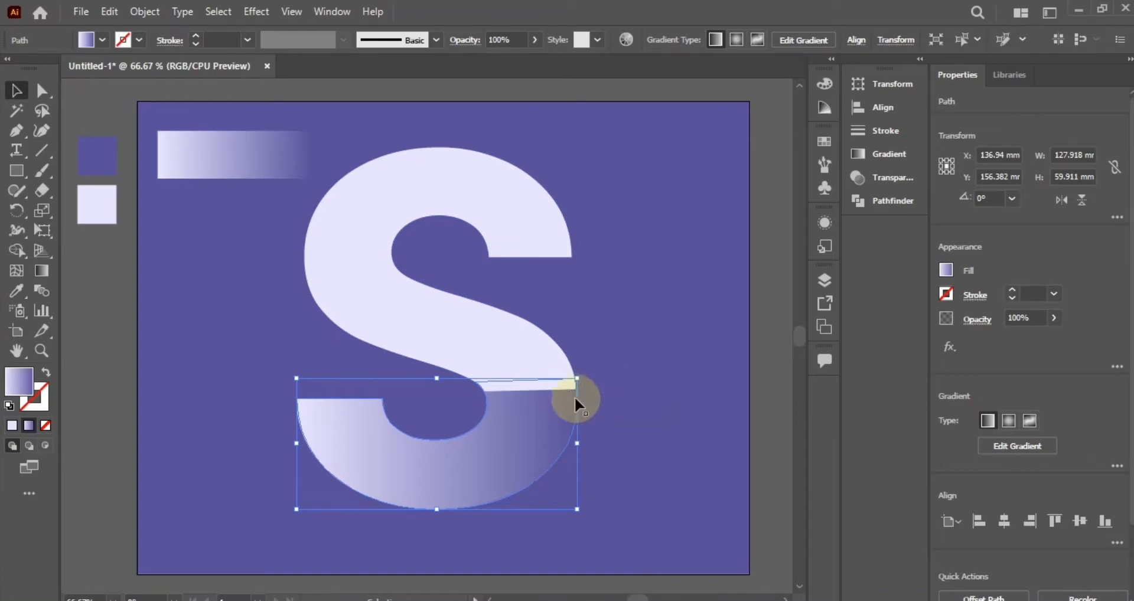
- Set the gradient angle of the lower part of the S to -135°
click(332, 11)
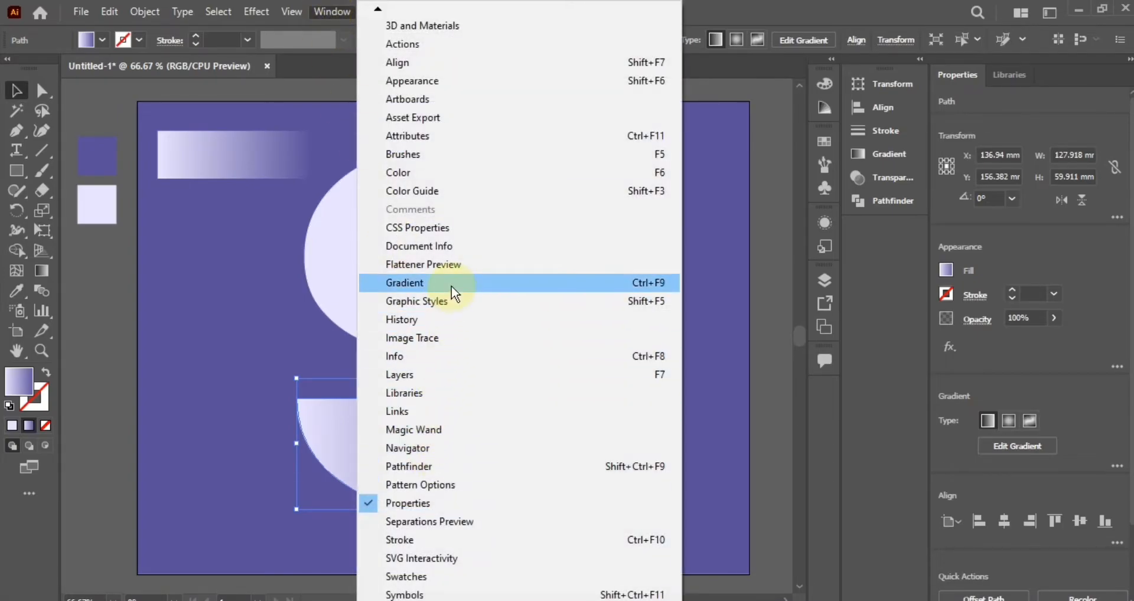
click(488, 286)
click(669, 168)
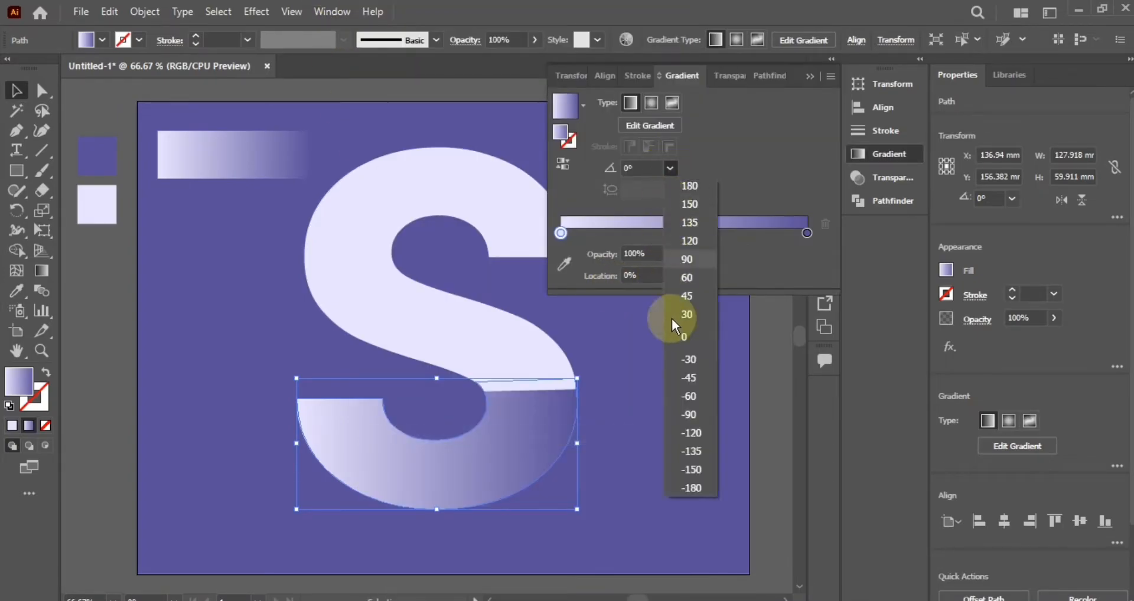
click(692, 451)
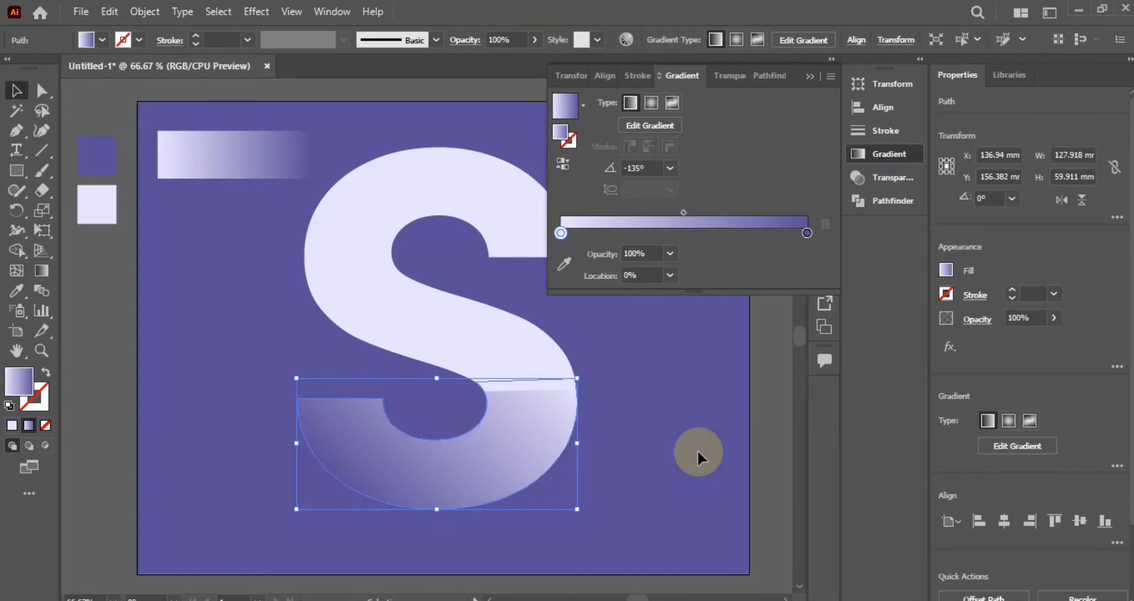
click(810, 77)
click(562, 384)
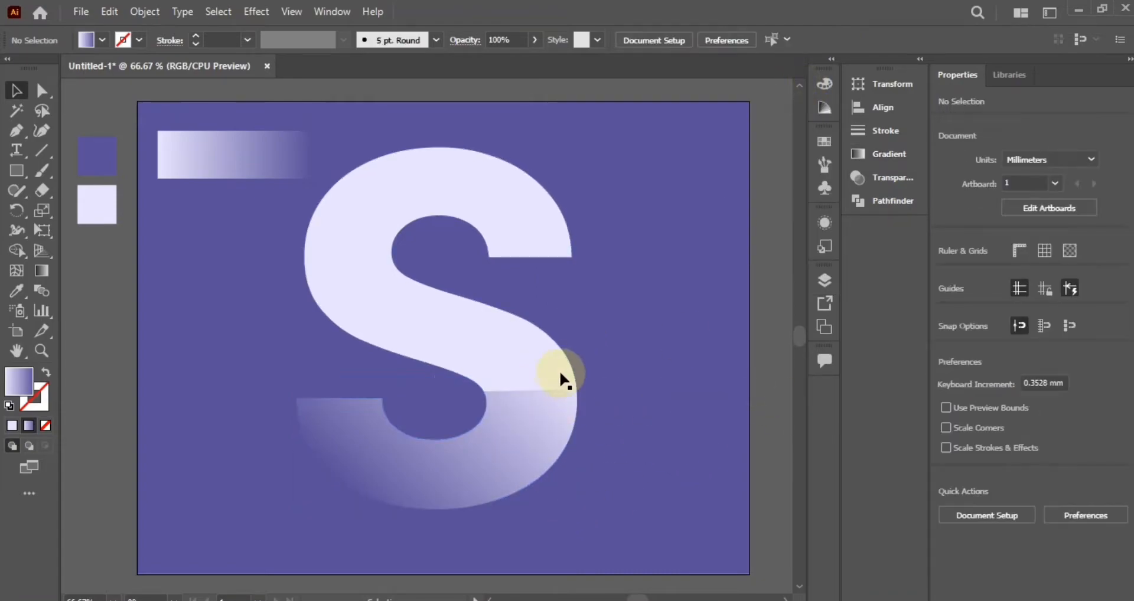
- Edit the lower part's gradient on the object, moving the purple and lavender colour stops inward for a shorter blend across the bottom curve
click(540, 438)
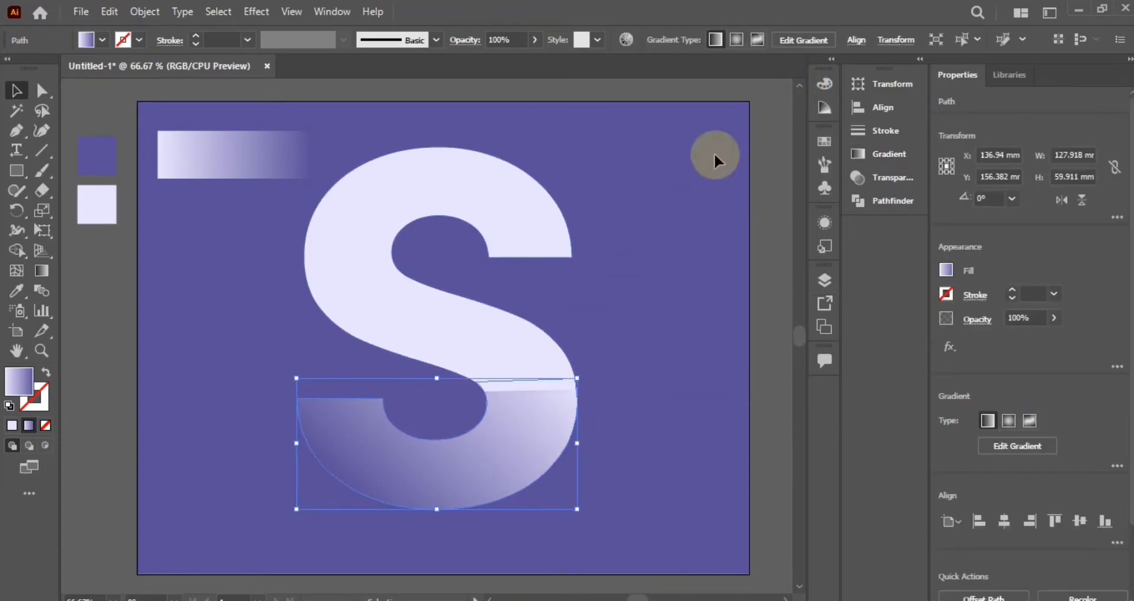
click(799, 41)
drag(356, 500, 413, 446)
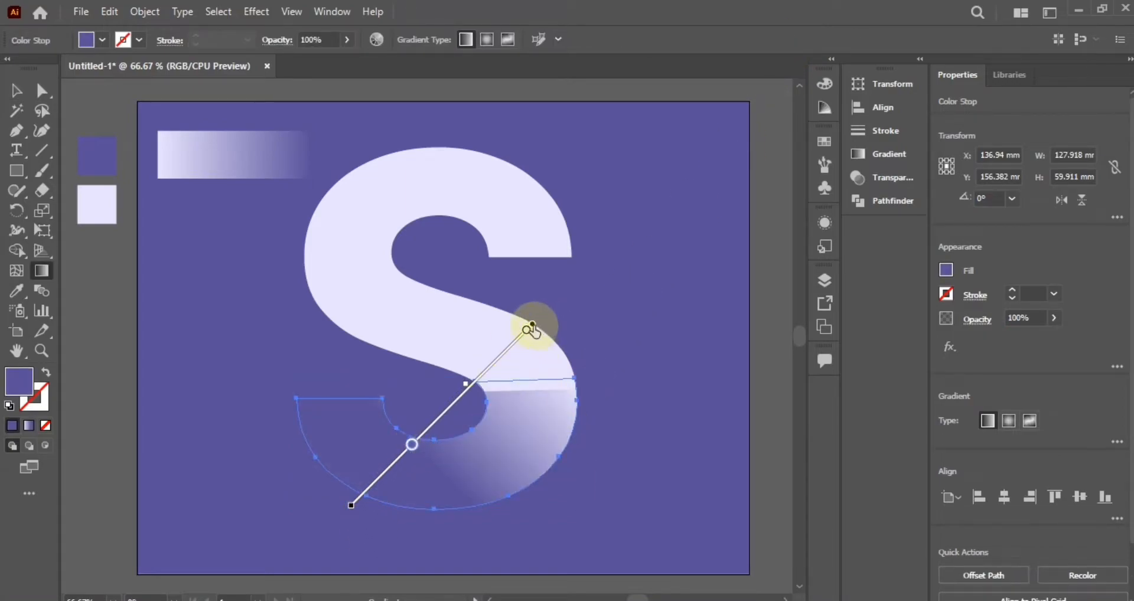
drag(531, 329, 519, 351)
drag(480, 402, 483, 375)
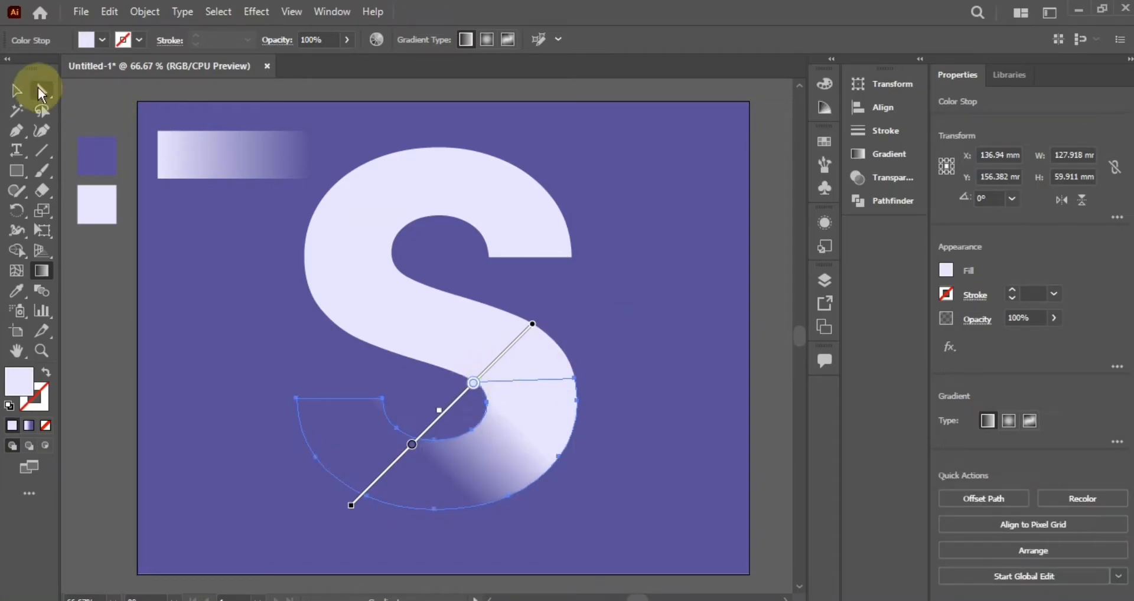
drag(412, 444, 419, 437)
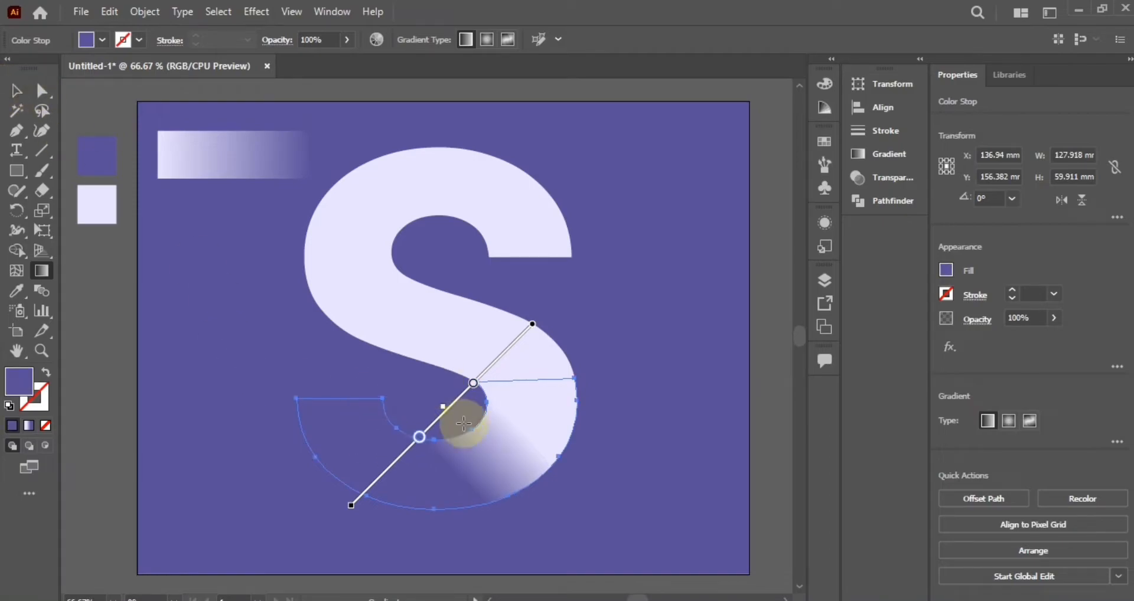
- Set the lower part's gradient angle to -150° and spread the colour stops slightly, with the lavender stop at about 30%
click(884, 155)
click(671, 149)
click(696, 443)
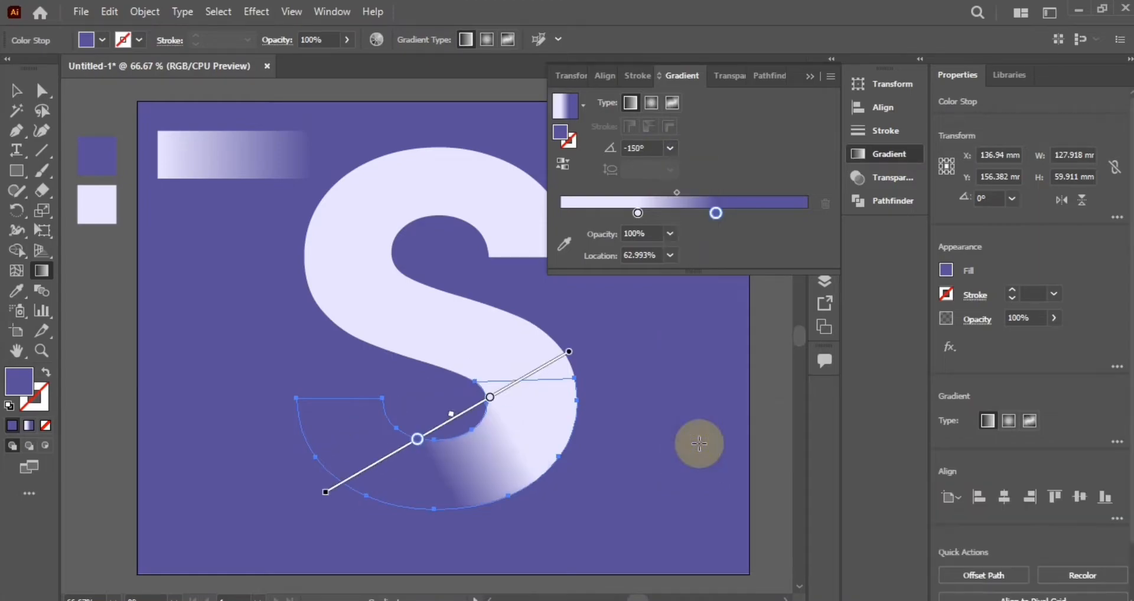
drag(417, 439, 411, 443)
mouse_move(490, 397)
mouse_down()
mouse_move(505, 388)
mouse_move(494, 395)
mouse_up()
key(v)
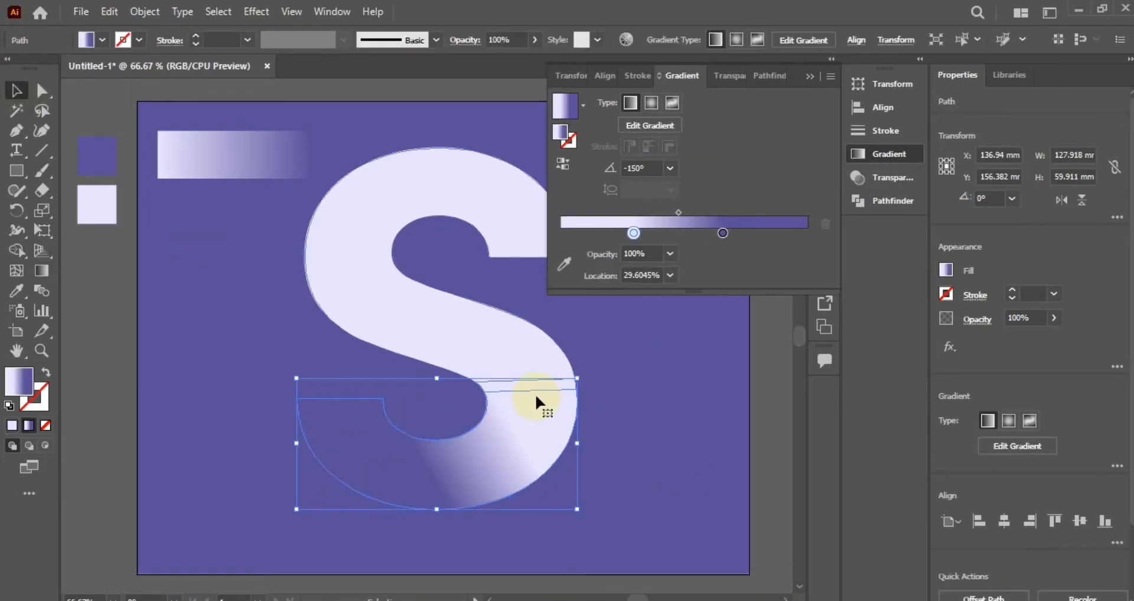
- Move the gradient sample rectangle off the artboard and deselect everything
click(685, 325)
click(796, 89)
drag(278, 172, 88, 319)
drag(481, 383, 272, 385)
click(754, 306)
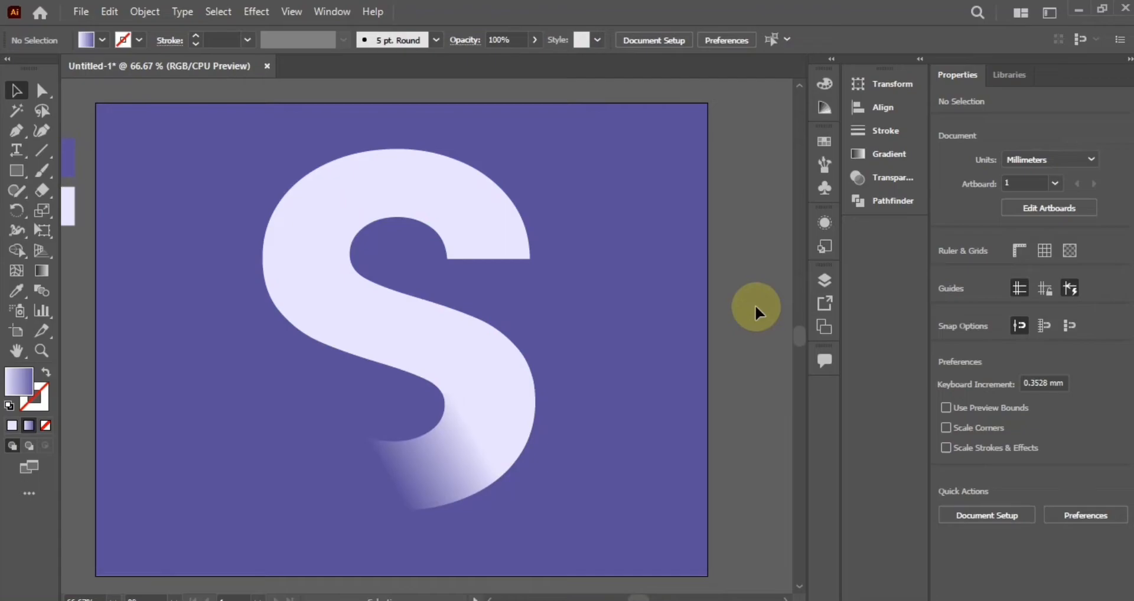
- Move the purple colour stop of the lower part's gradient to about 78%
click(396, 480)
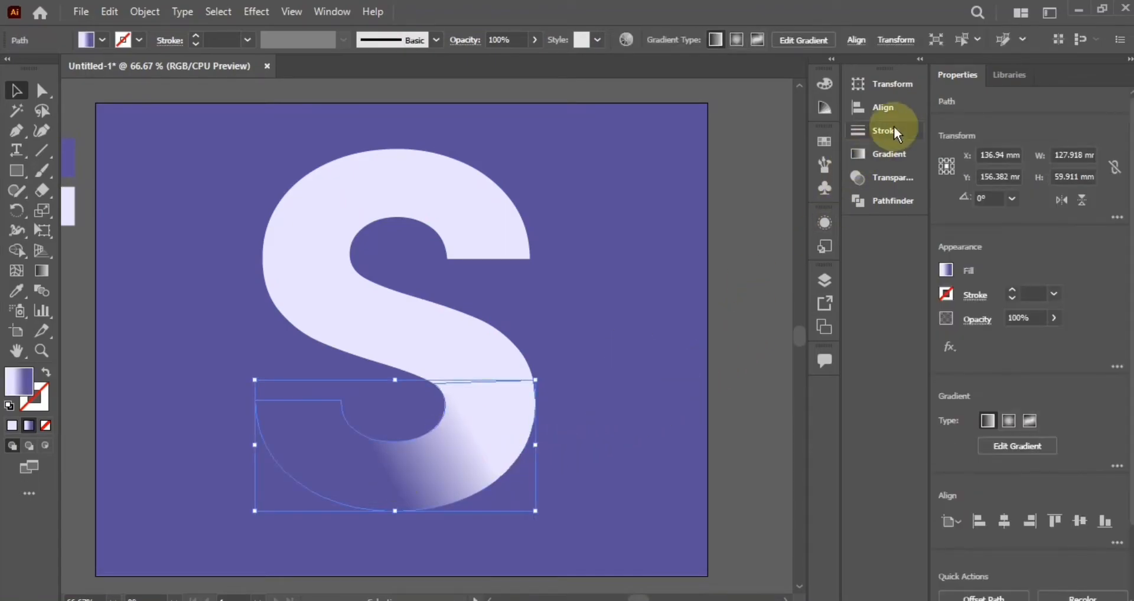
click(886, 153)
click(731, 234)
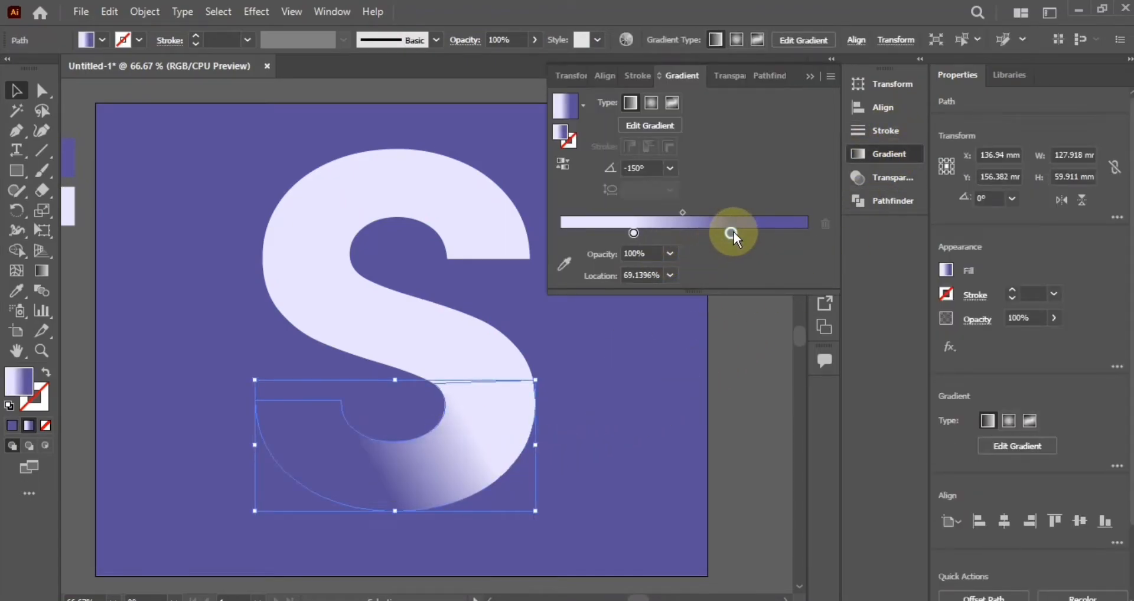
drag(742, 231, 755, 233)
- Set the lower part's gradient angle to -180°, with the lavender stop at about 32% and the purple stop at about 67%
click(669, 167)
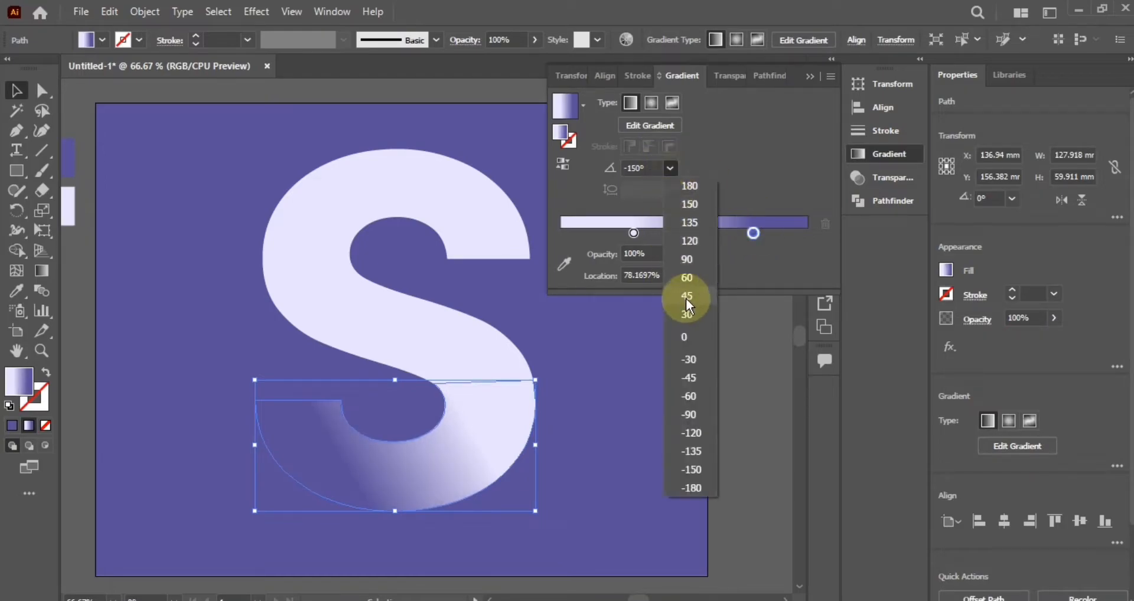
click(692, 488)
drag(615, 236, 639, 235)
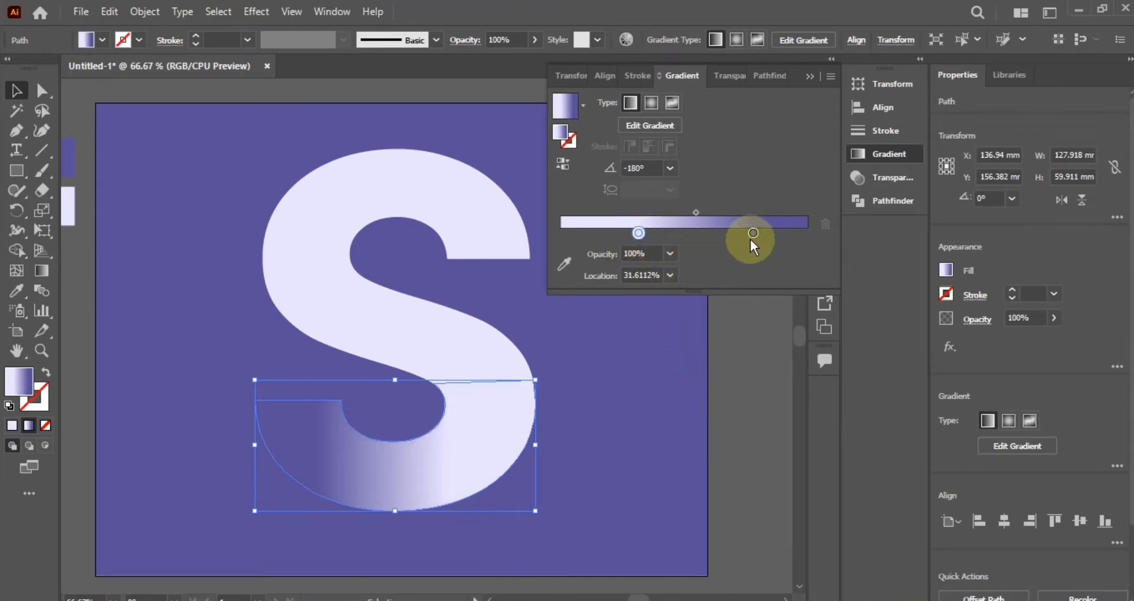
drag(762, 232, 721, 233)
click(735, 364)
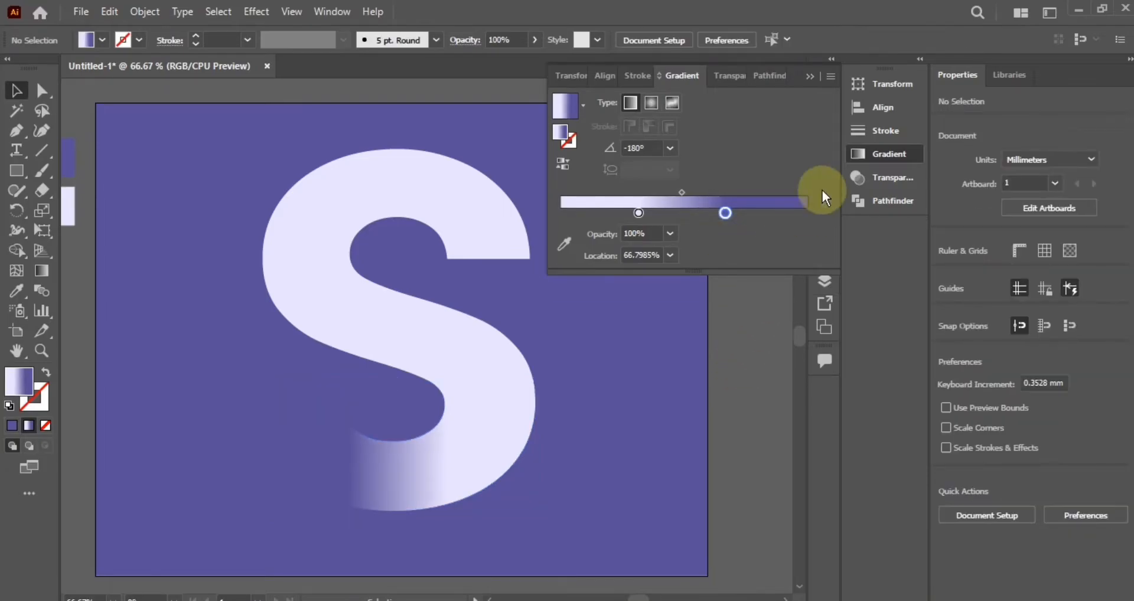
scroll(756, 374, down, 1)
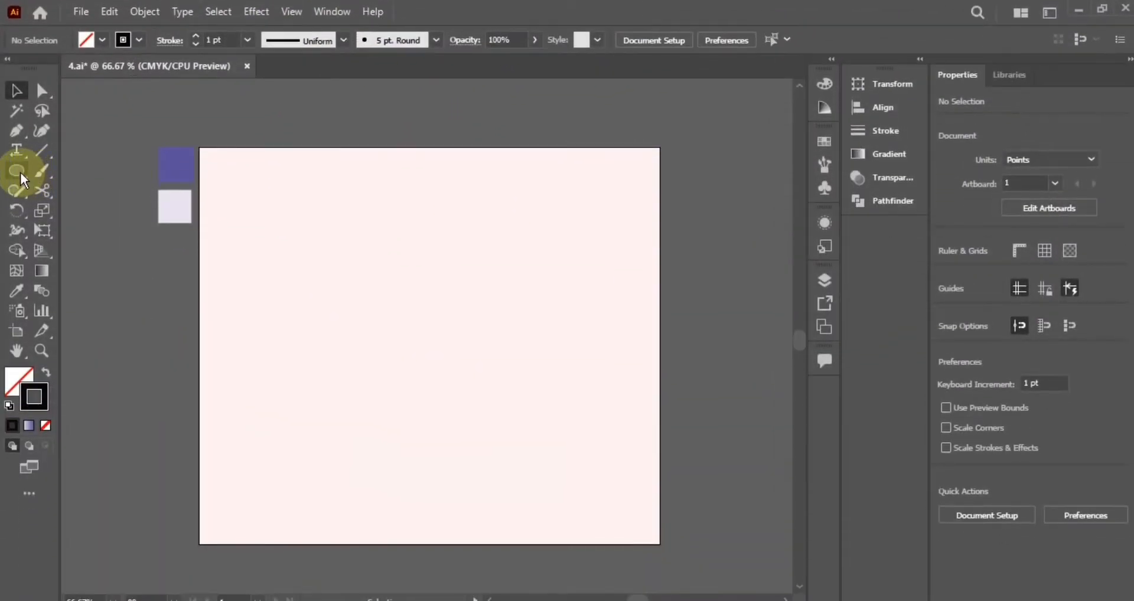
- Draw an unfilled circle about 313 pt in diameter with a 1 pt black stroke near the centre of the 4.ai artboard
click(17, 171)
drag(310, 223, 529, 466)
click(16, 91)
- Cut the circle at its top and bottom anchor points with the Scissors tool and delete the left half
key(c)
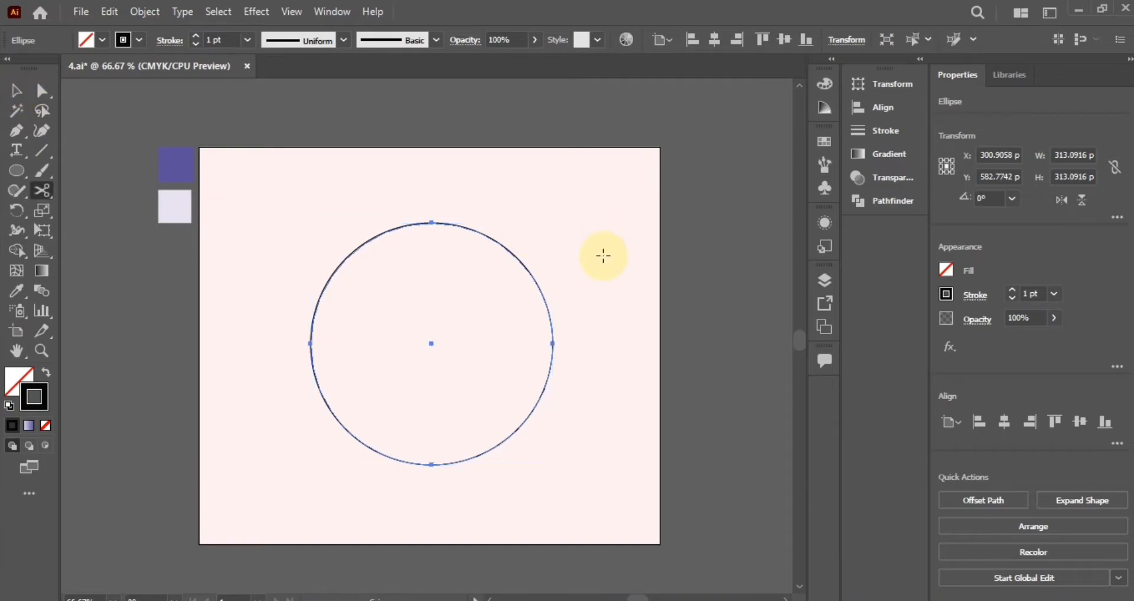
click(431, 222)
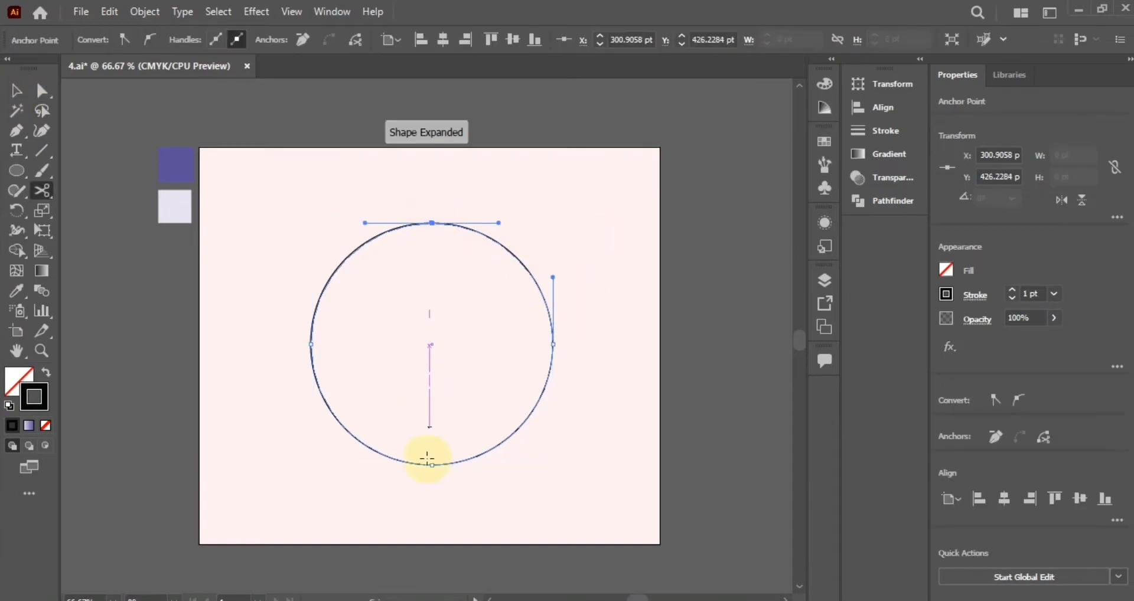
click(430, 465)
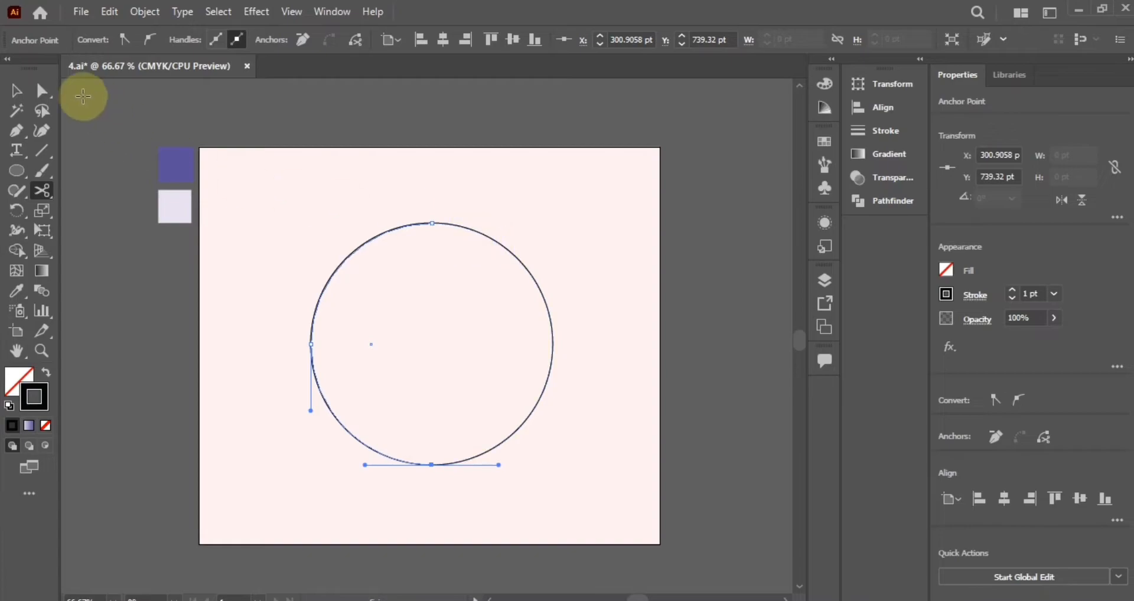
key(v)
drag(317, 381, 257, 381)
key(Delete)
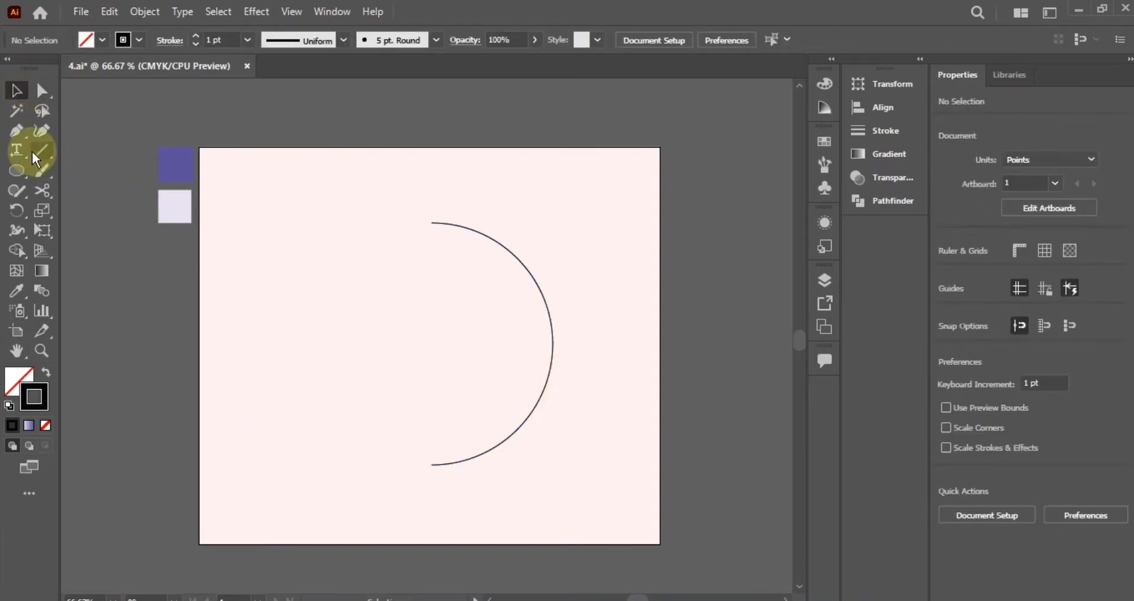
- Close the half circle into a D shape about 235 pt wide by adding straight segments with the Pen tool
click(15, 132)
drag(431, 223, 359, 230)
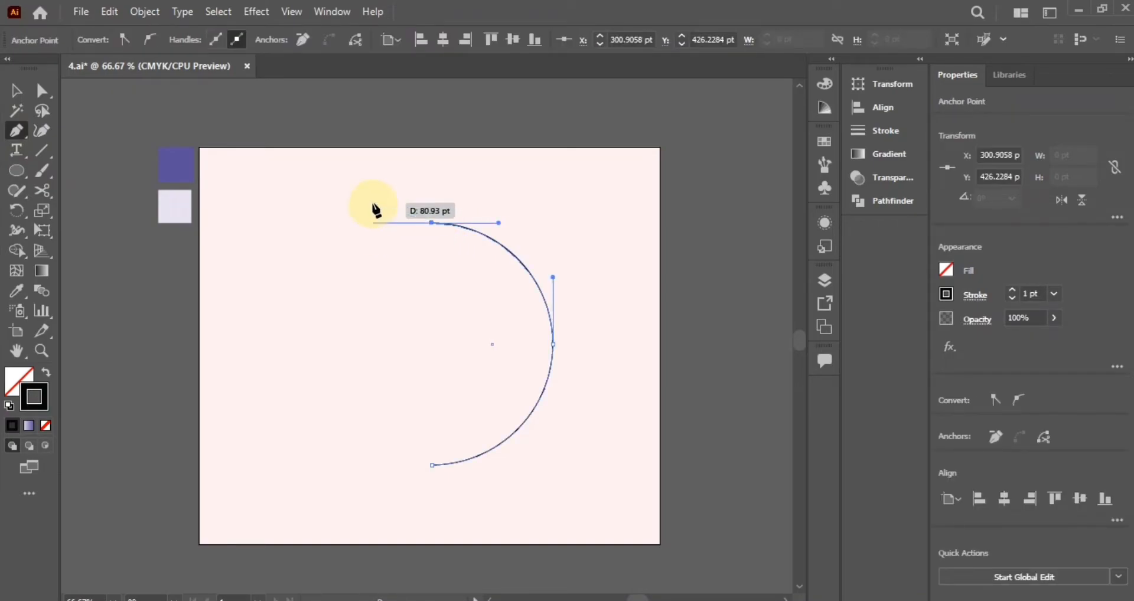
click(371, 223)
click(371, 466)
click(432, 465)
click(16, 91)
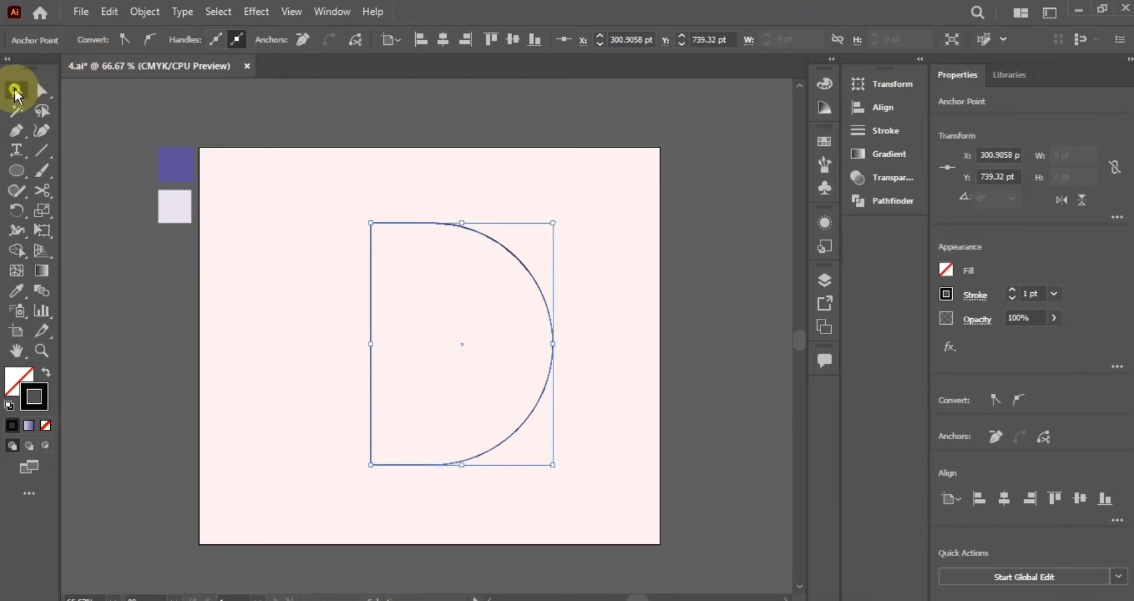
- Apply the lavender-to-purple linear gradient to the stroke of the D shape
drag(626, 182, 317, 502)
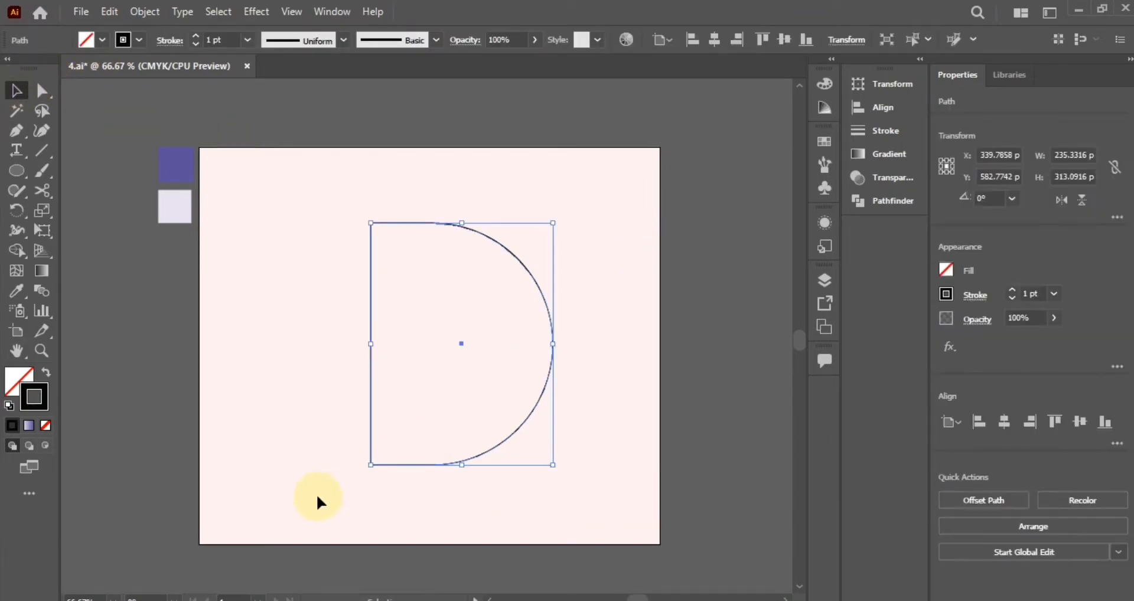
click(29, 426)
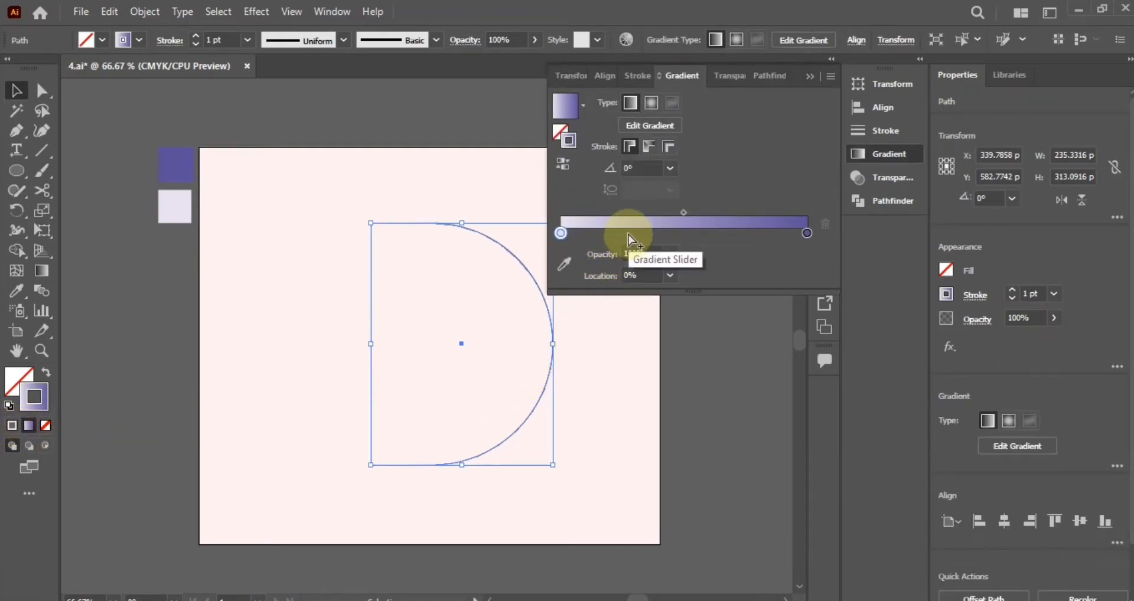
click(810, 77)
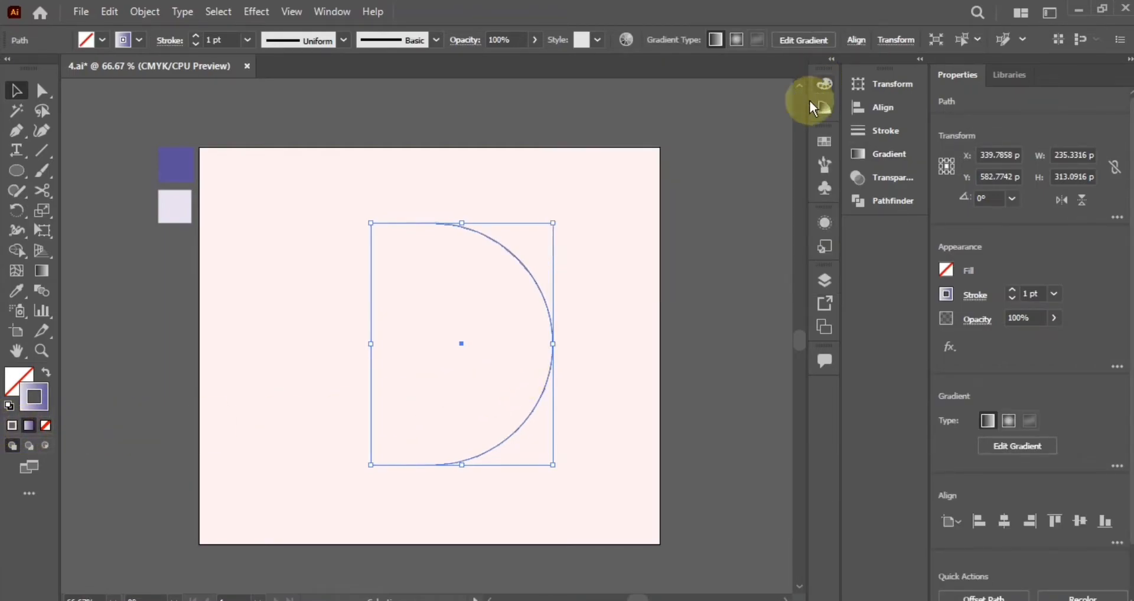
- Set the D shape's gradient stroke weight to 40 pt through its appearance attributes
click(332, 11)
click(488, 80)
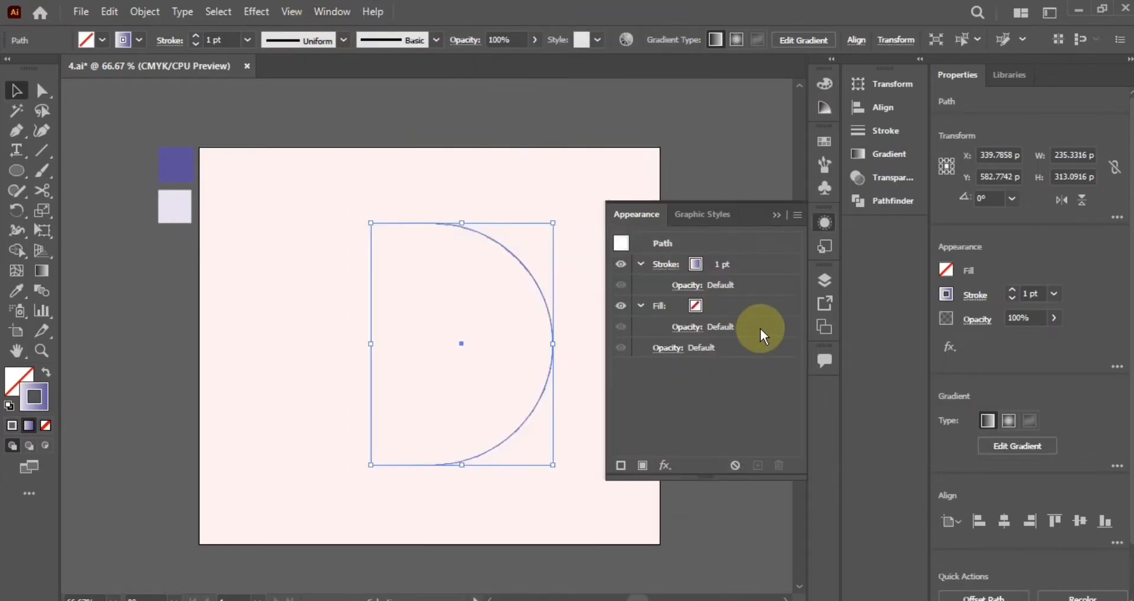
click(721, 265)
click(772, 264)
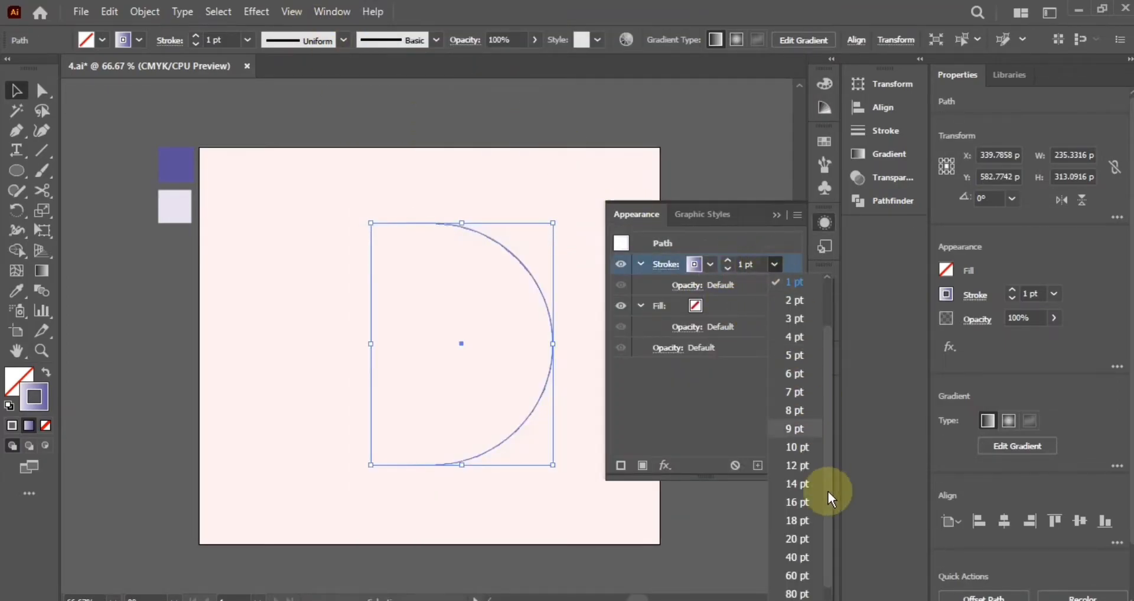
click(805, 557)
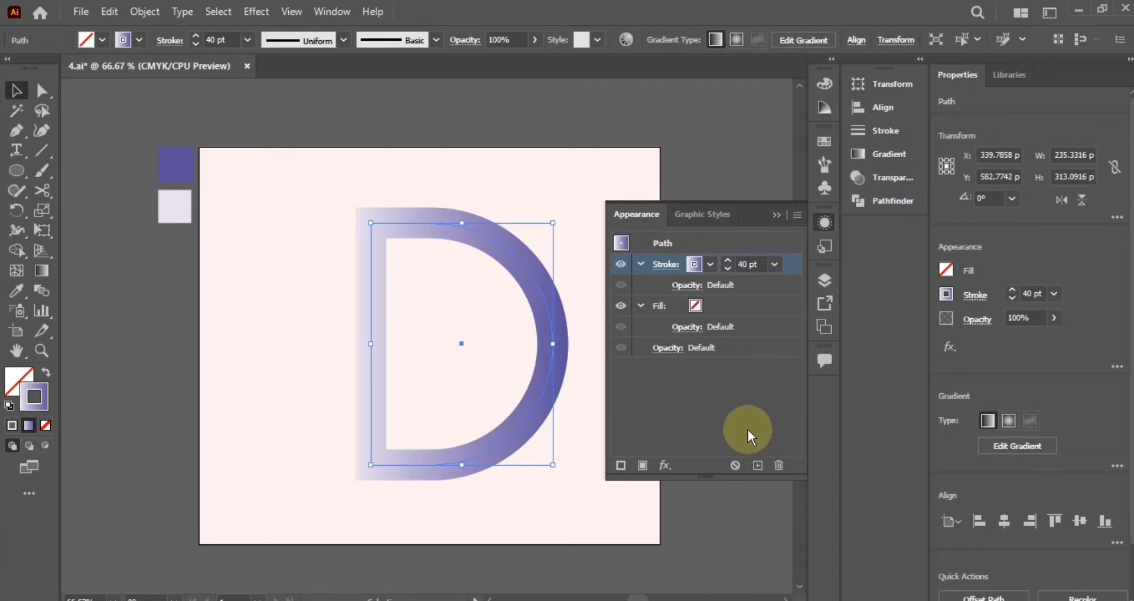
- Align the D shape's 40 pt stroke to the outside of the path
click(336, 17)
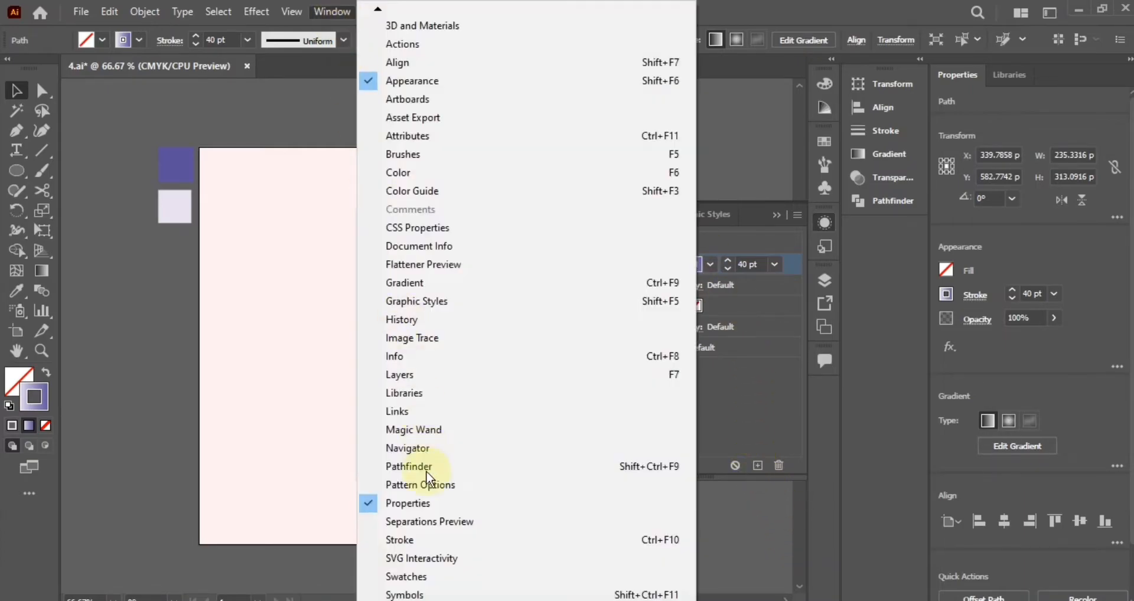
click(425, 538)
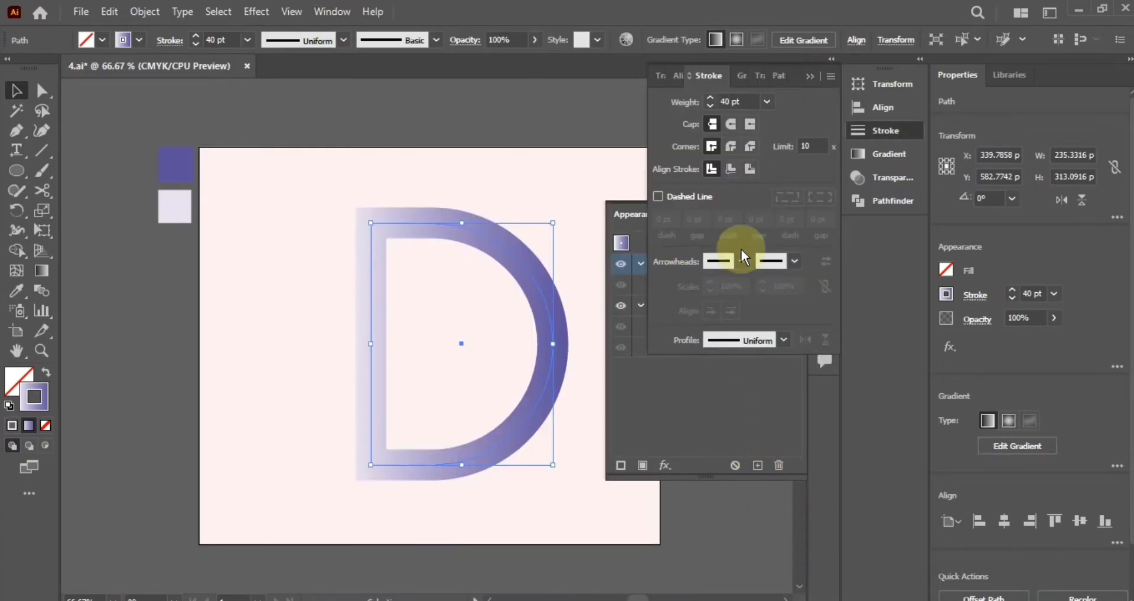
click(750, 168)
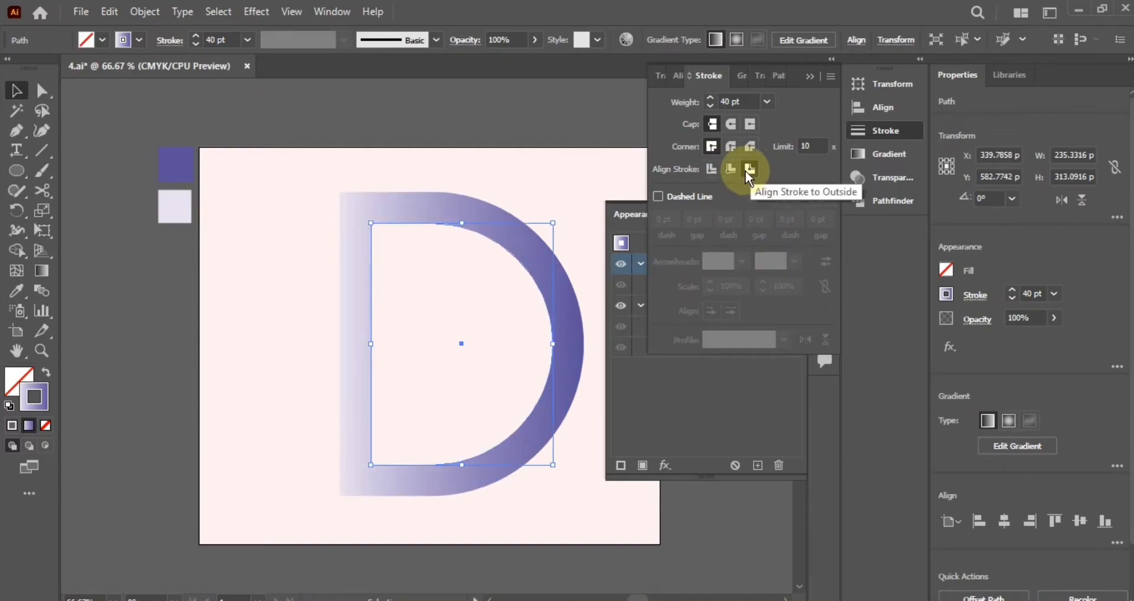
- Add a second 40 pt gradient stroke to the D shape and align it to the inside of the path
click(770, 426)
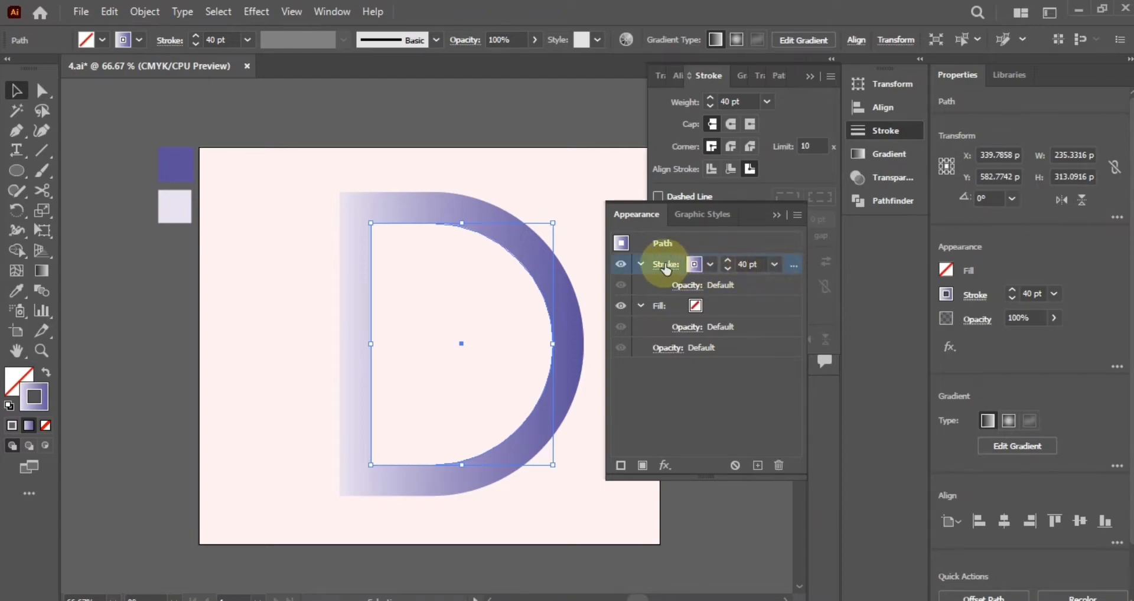
click(797, 216)
click(881, 254)
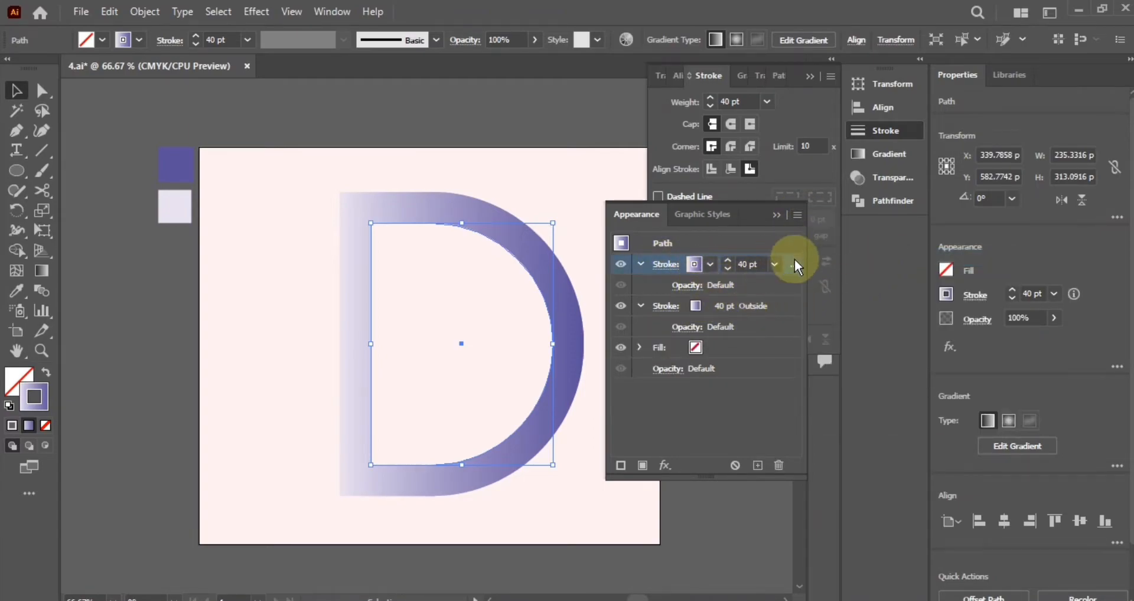
click(791, 139)
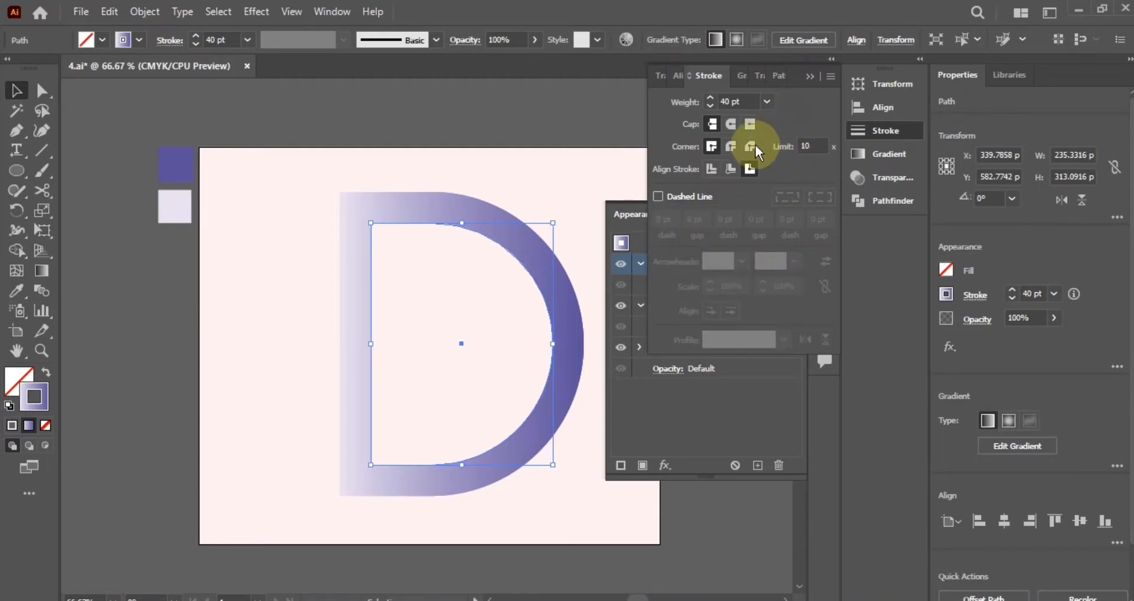
click(730, 168)
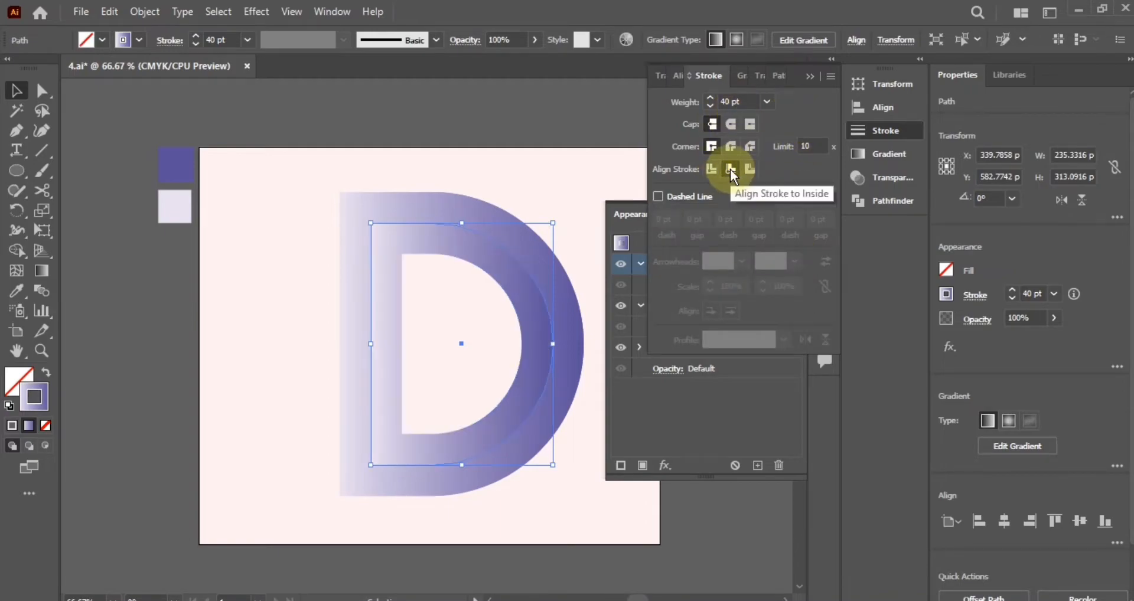
click(631, 504)
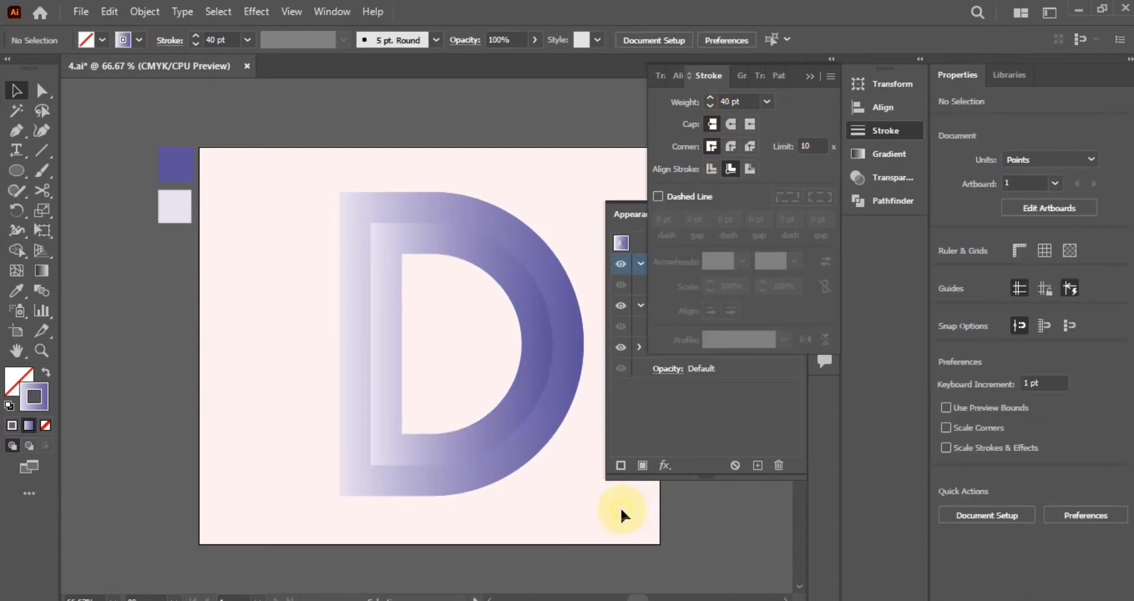
- Set the linear gradient angle of the D shape's inner stroke to -135°
click(518, 378)
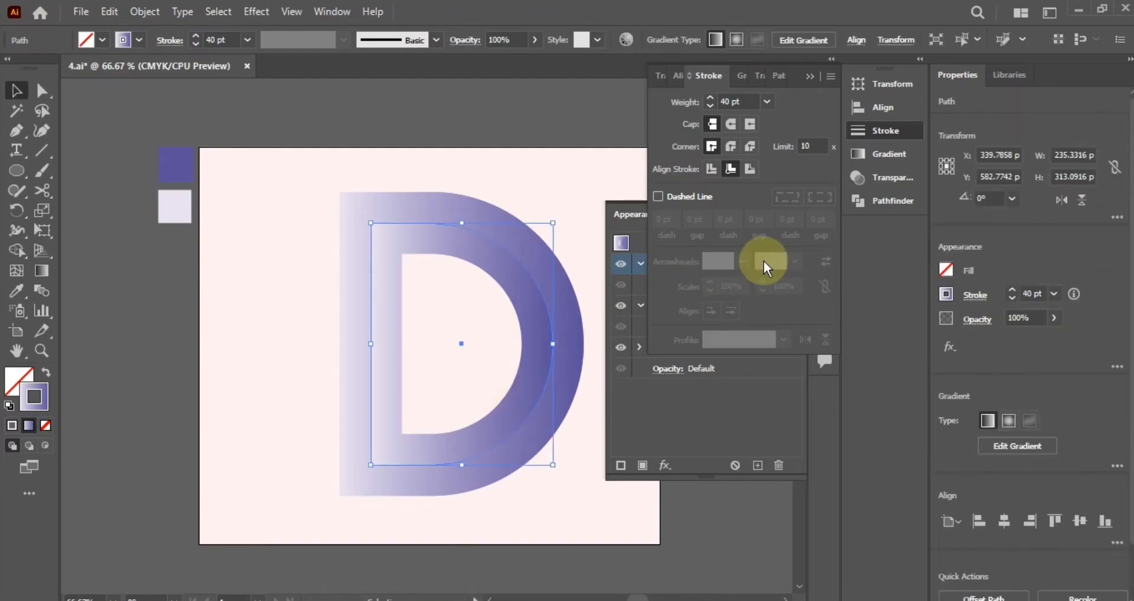
click(871, 153)
click(671, 168)
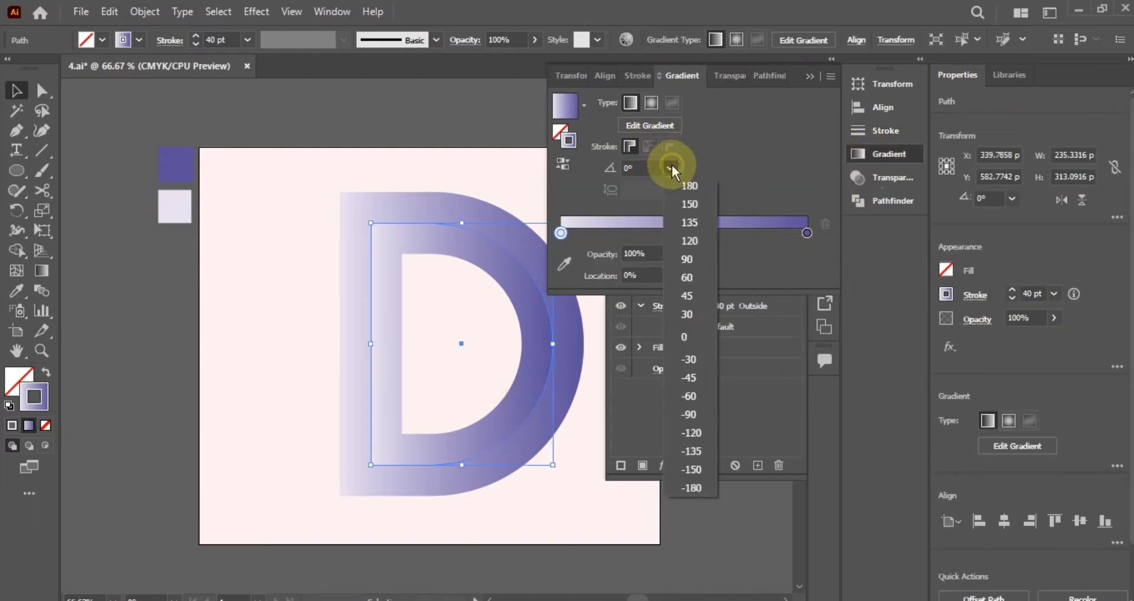
click(702, 451)
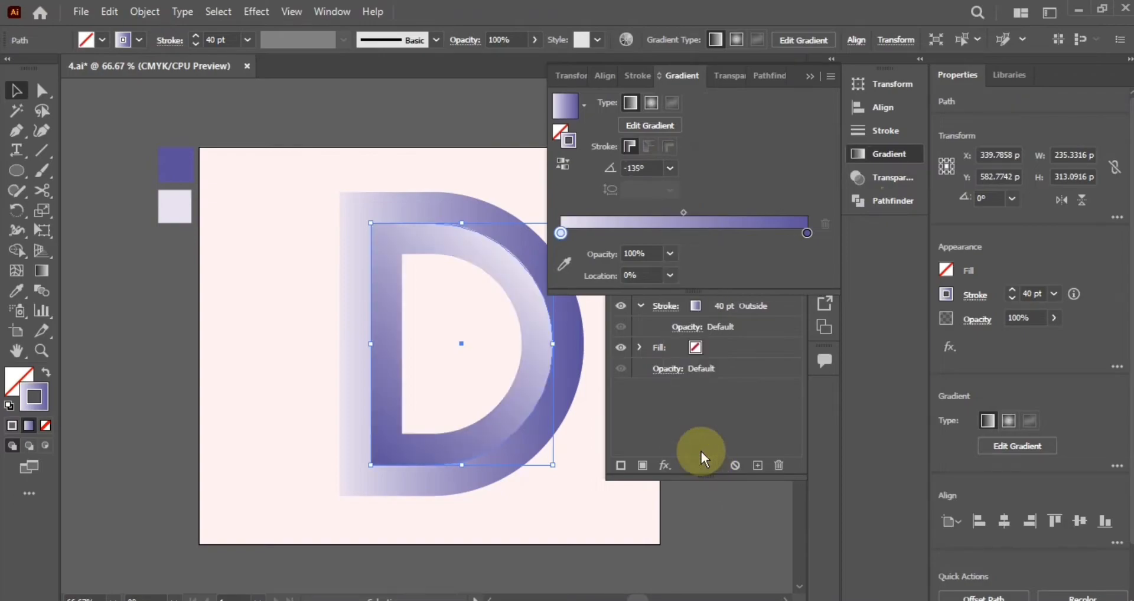
click(498, 154)
drag(514, 183, 394, 181)
click(810, 76)
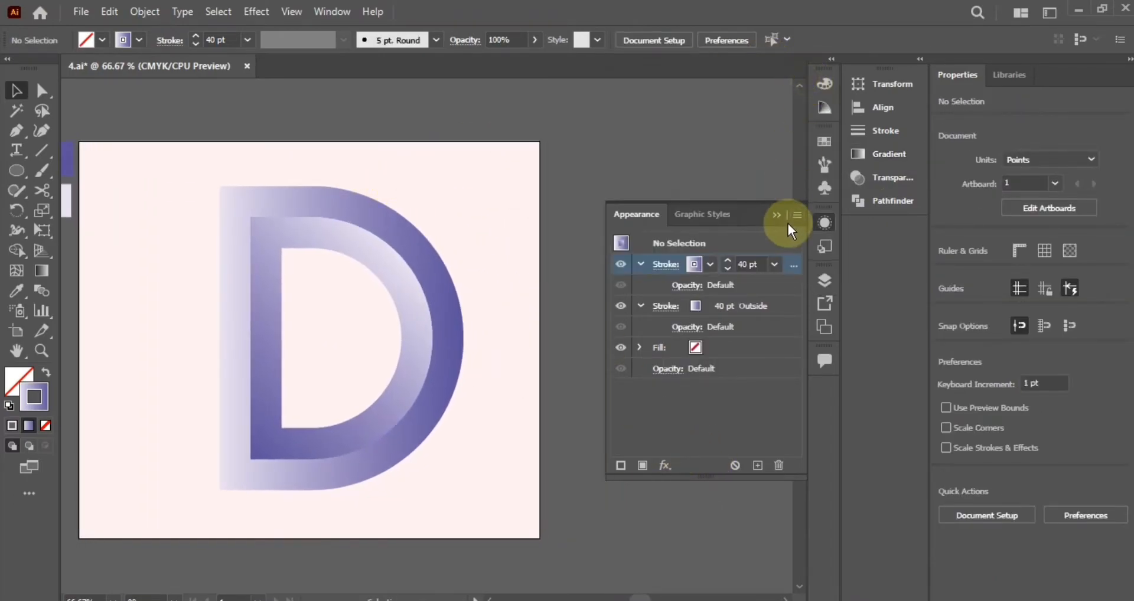
click(778, 218)
drag(511, 302, 603, 315)
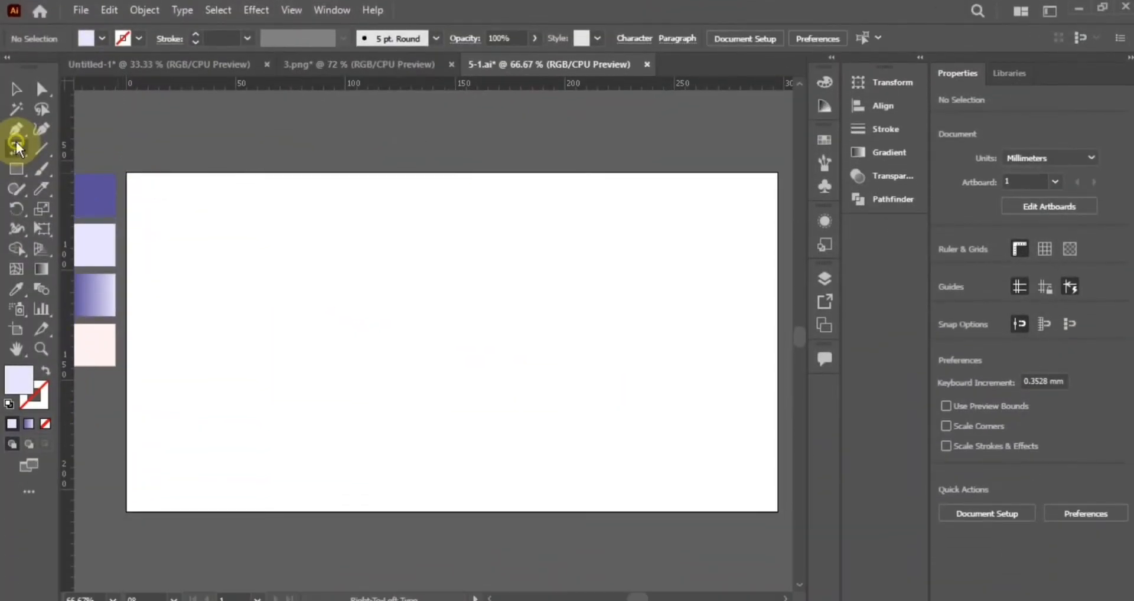
- Add the point text HAPPY in Arial Bold near the middle of the 5-1.ai artboard
click(15, 147)
click(384, 357)
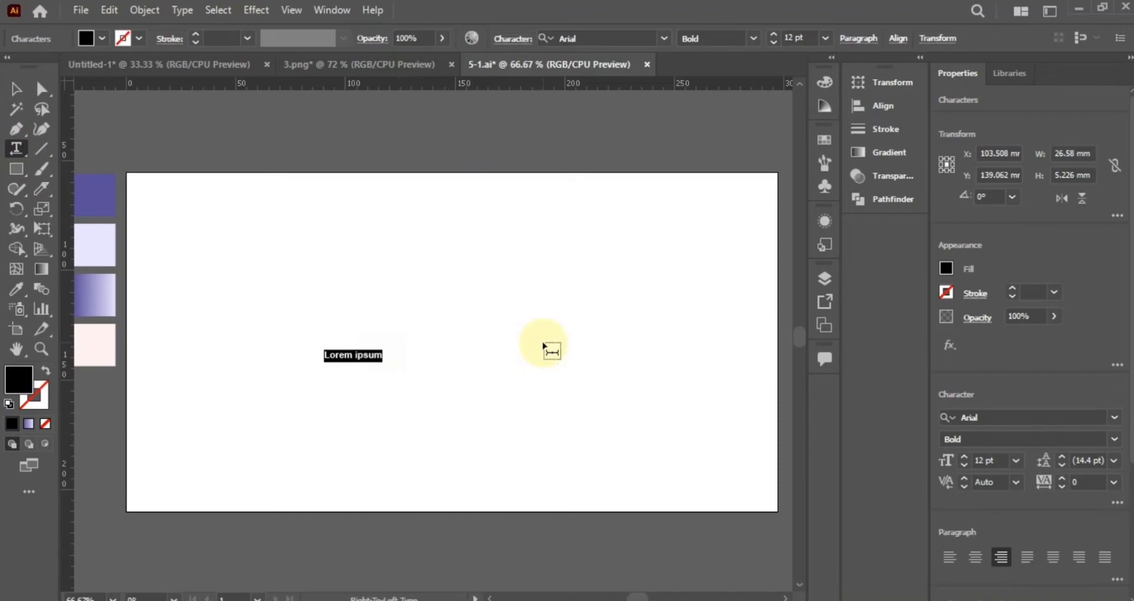
click(16, 89)
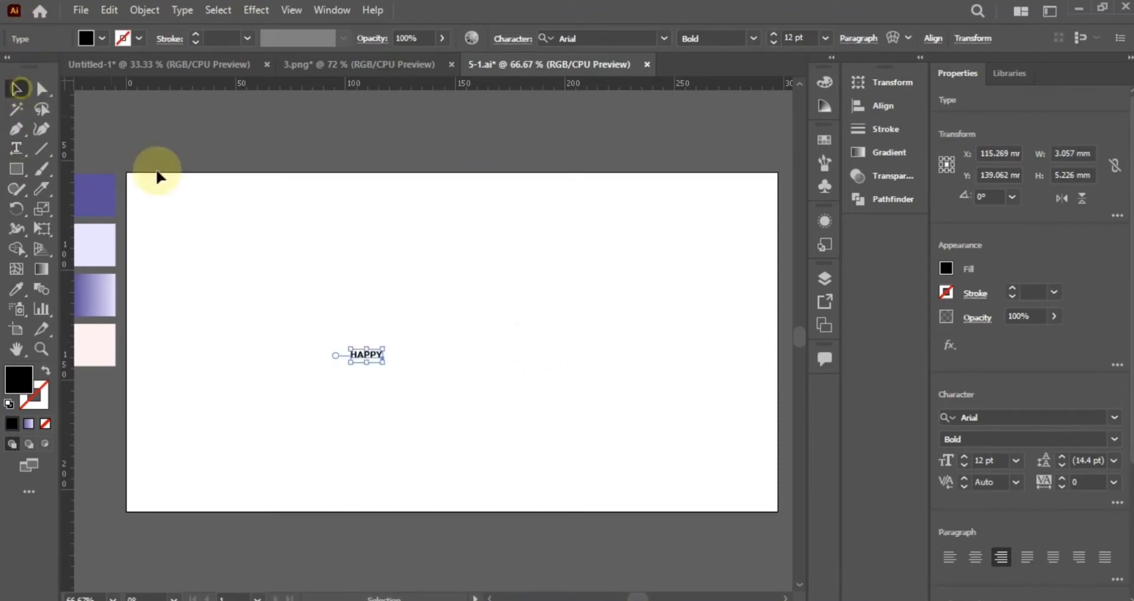
- Enlarge the HAPPY text to about 176 pt, roughly 192 mm wide, and position it across the upper middle of the artboard
drag(382, 360, 691, 477)
drag(350, 348, 301, 328)
drag(471, 378, 461, 281)
drag(661, 367, 706, 384)
drag(658, 277, 632, 278)
drag(470, 386, 469, 399)
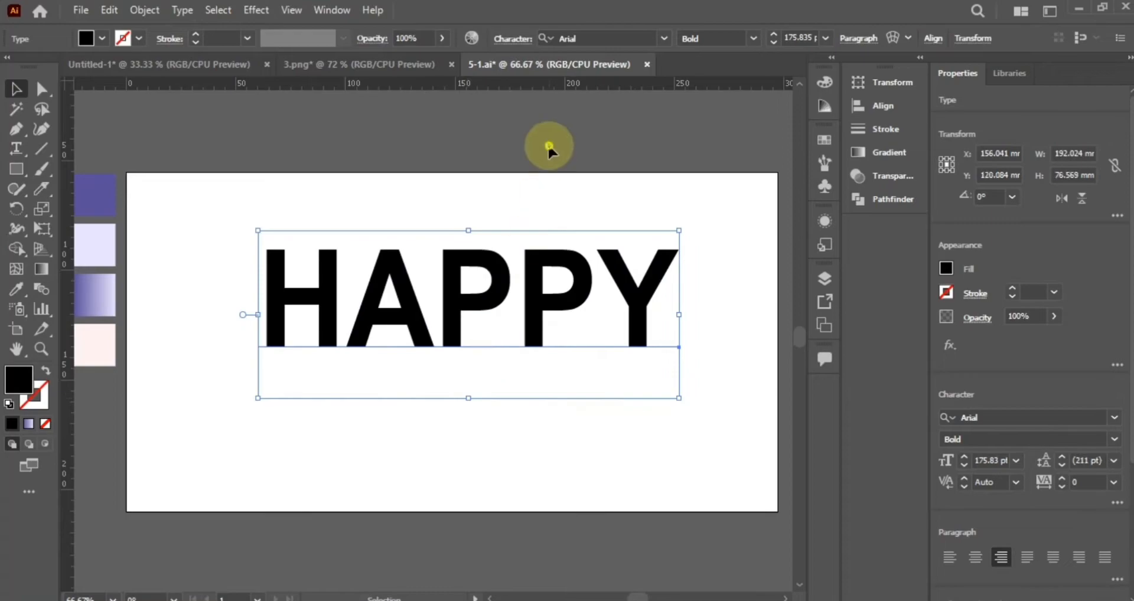
click(547, 151)
drag(539, 298, 536, 290)
click(593, 201)
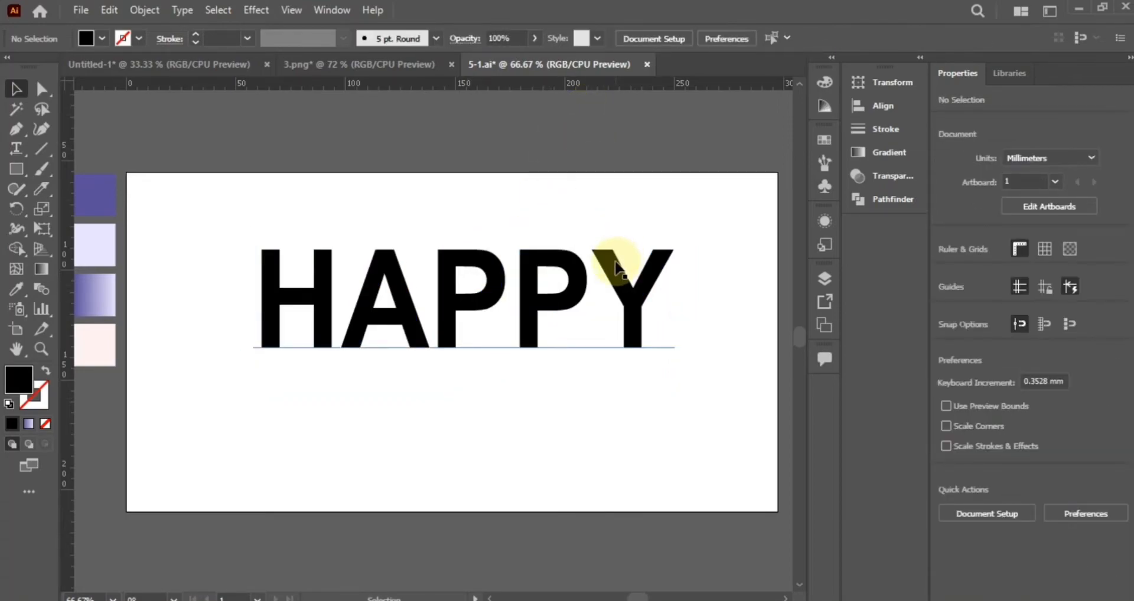
- Convert the HAPPY text to outlines
click(260, 273)
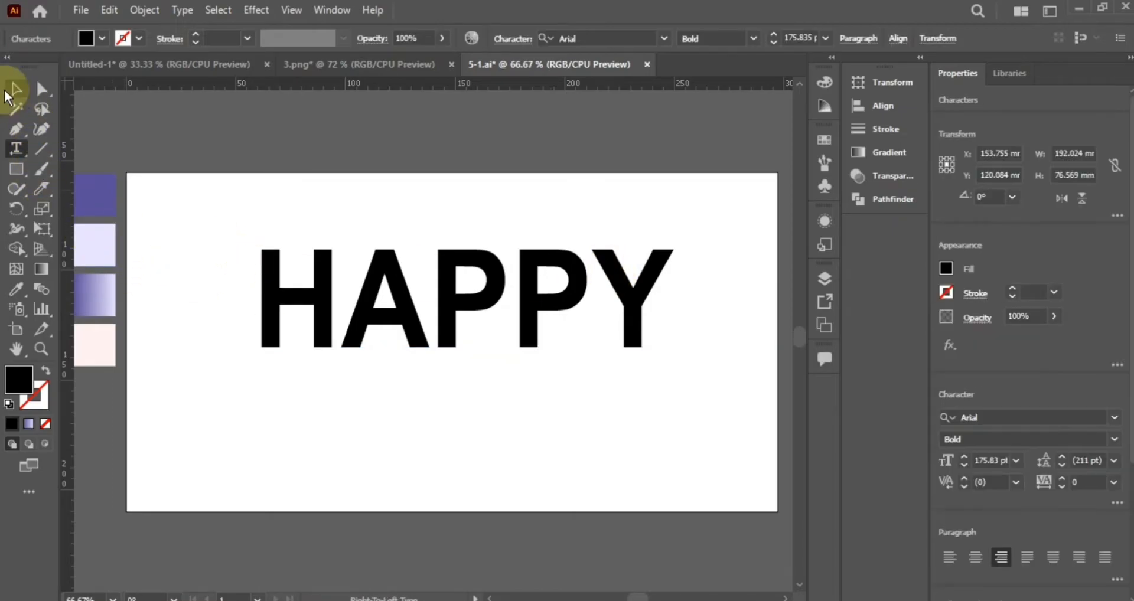
right_click(395, 296)
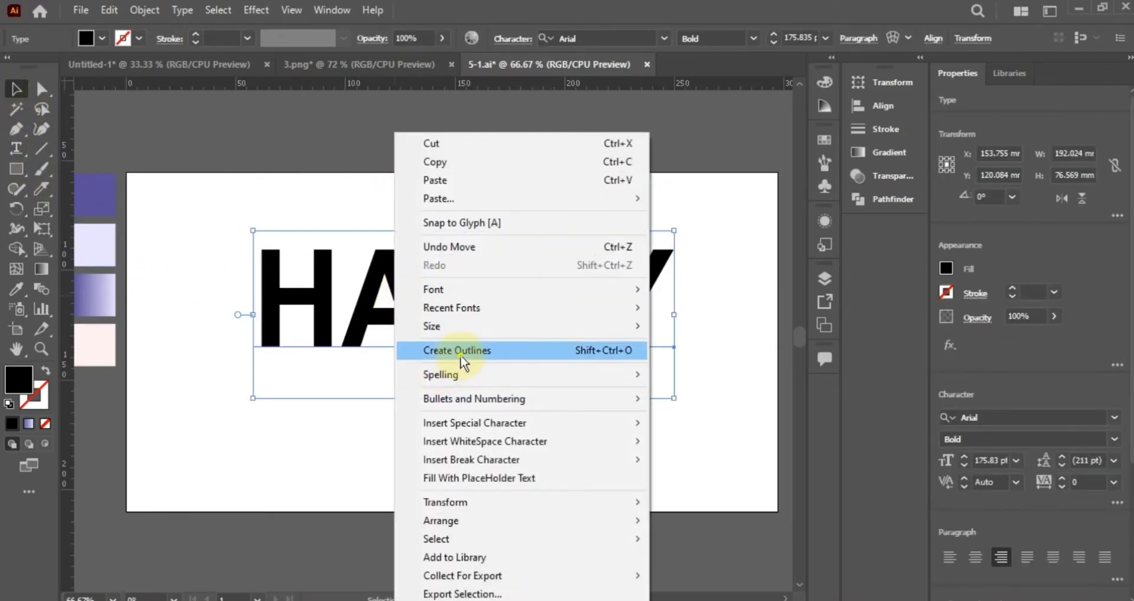
click(460, 354)
click(190, 195)
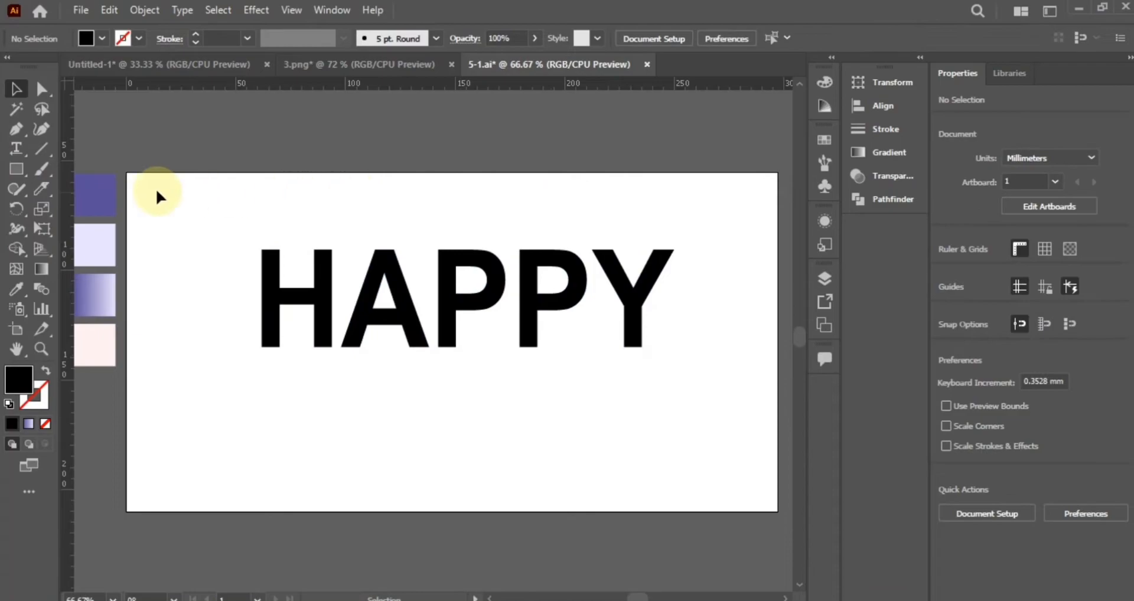
- Slice horizontally through the feet of the HAPPY letters with the Knife tool, ungroup them and delete the thin lower strips
click(37, 185)
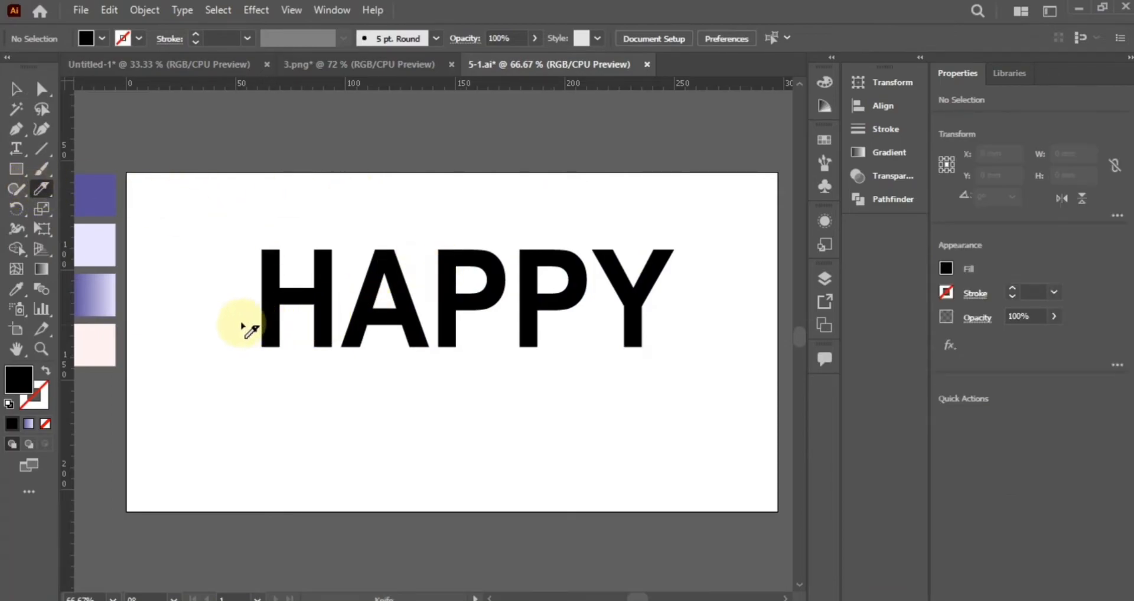
drag(246, 339, 689, 329)
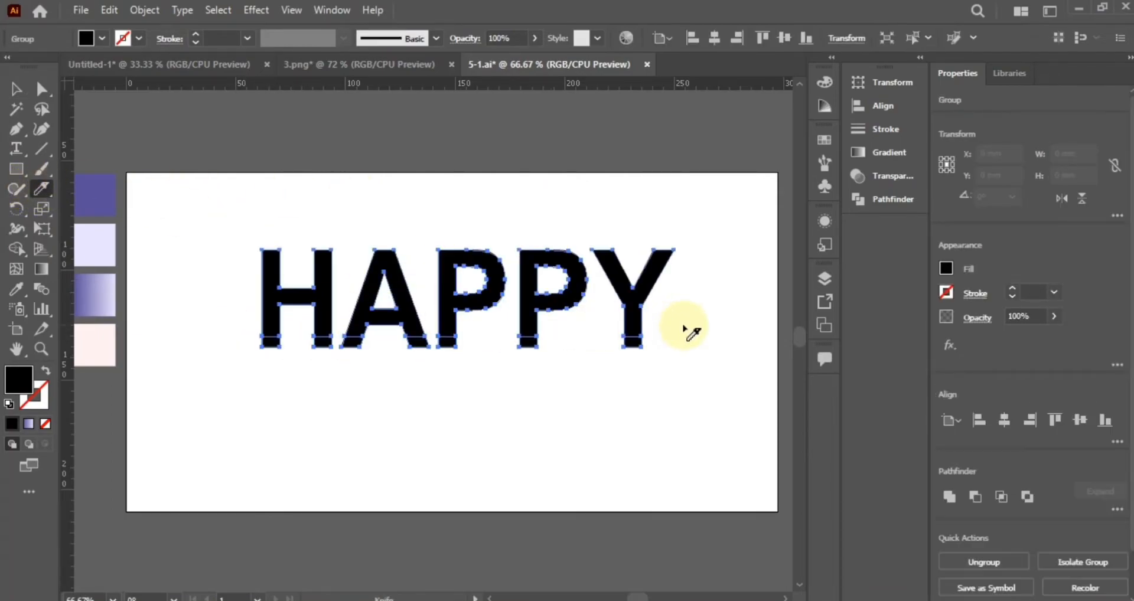
click(16, 90)
key(ctrl+shift+g)
click(660, 341)
drag(313, 350, 249, 346)
key(Delete)
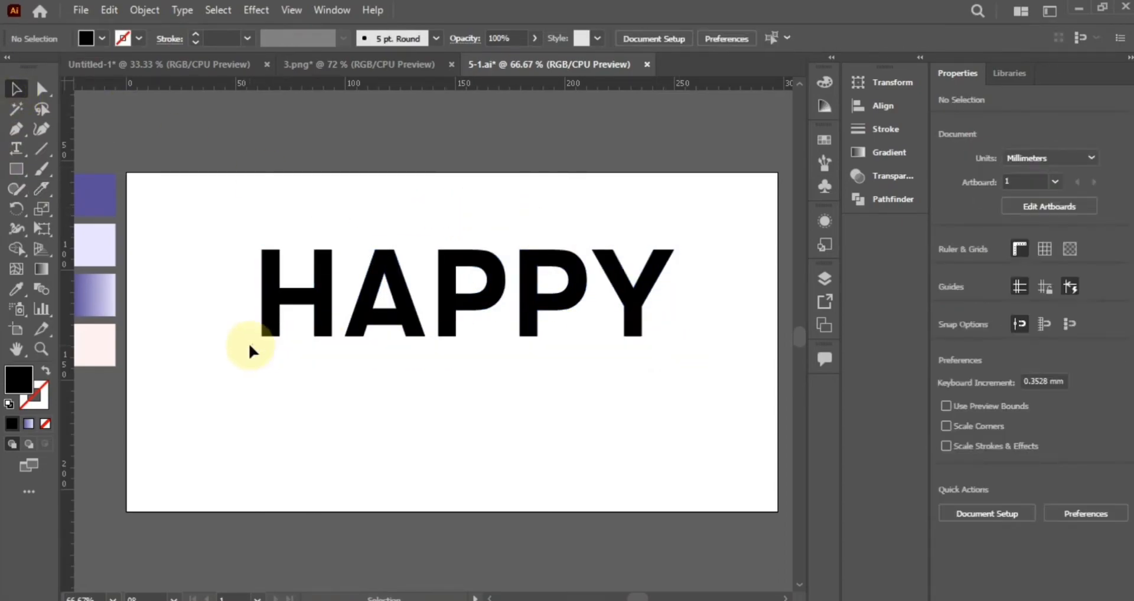
- Group all the trimmed HAPPY letters together
click(561, 271)
drag(695, 224, 195, 376)
key(ctrl+g)
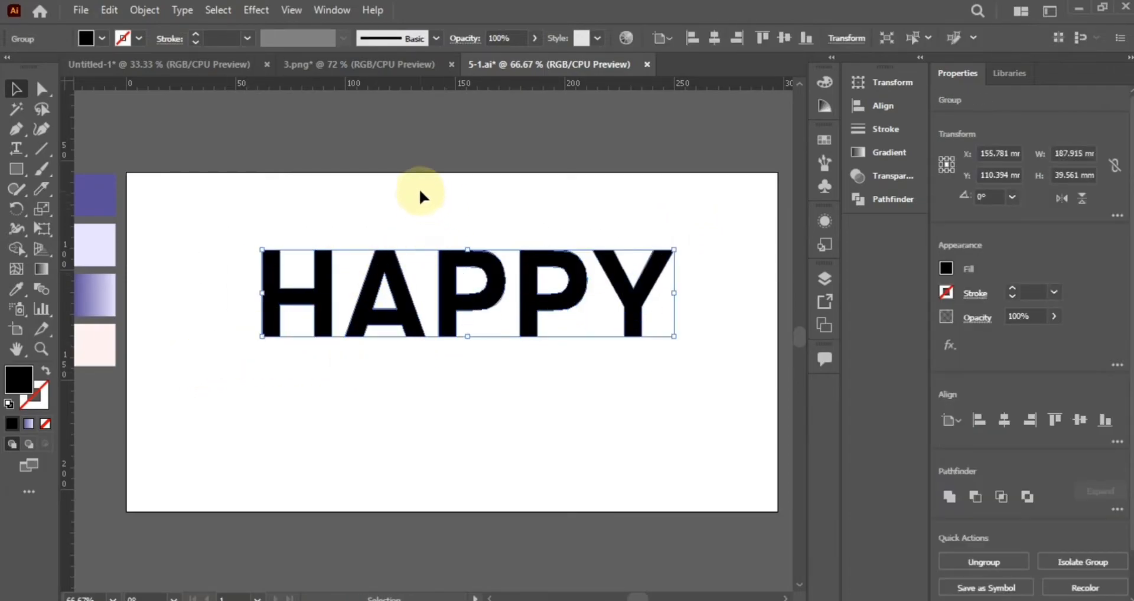
- Apply a Free Distort effect to the HAPPY group, shifting its corners so the word slants upward and narrows toward the Y
click(255, 10)
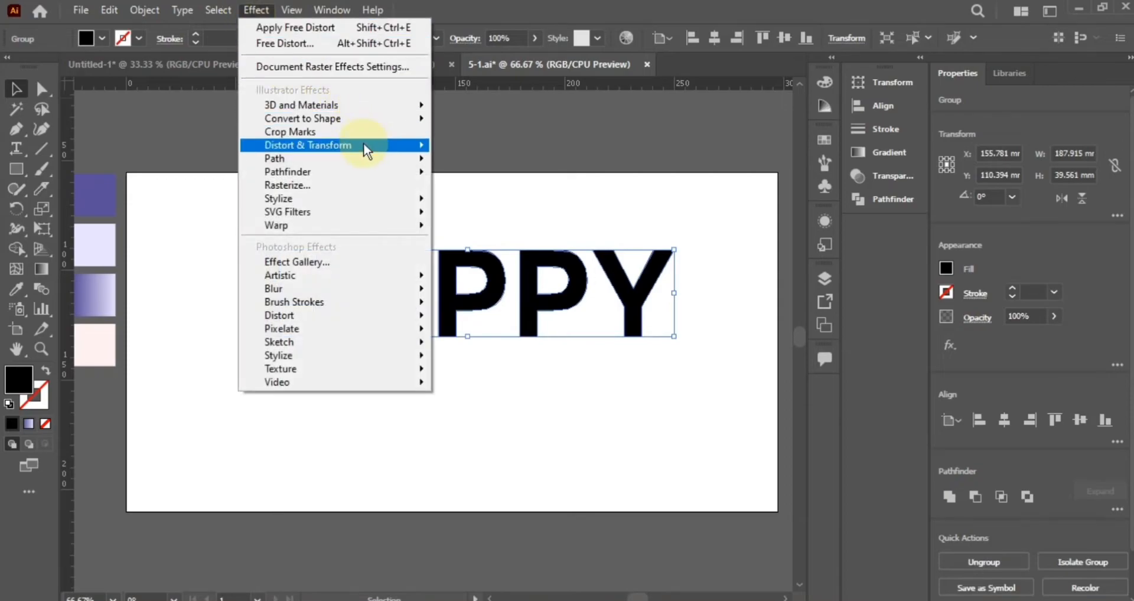
mouse_move(363, 144)
click(486, 145)
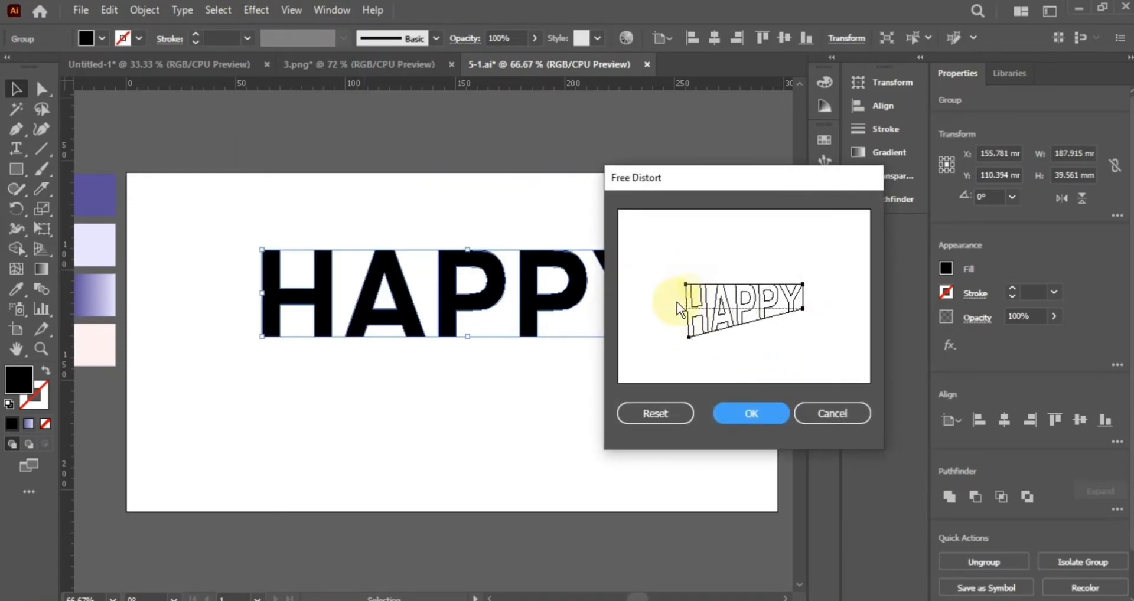
drag(686, 285, 664, 314)
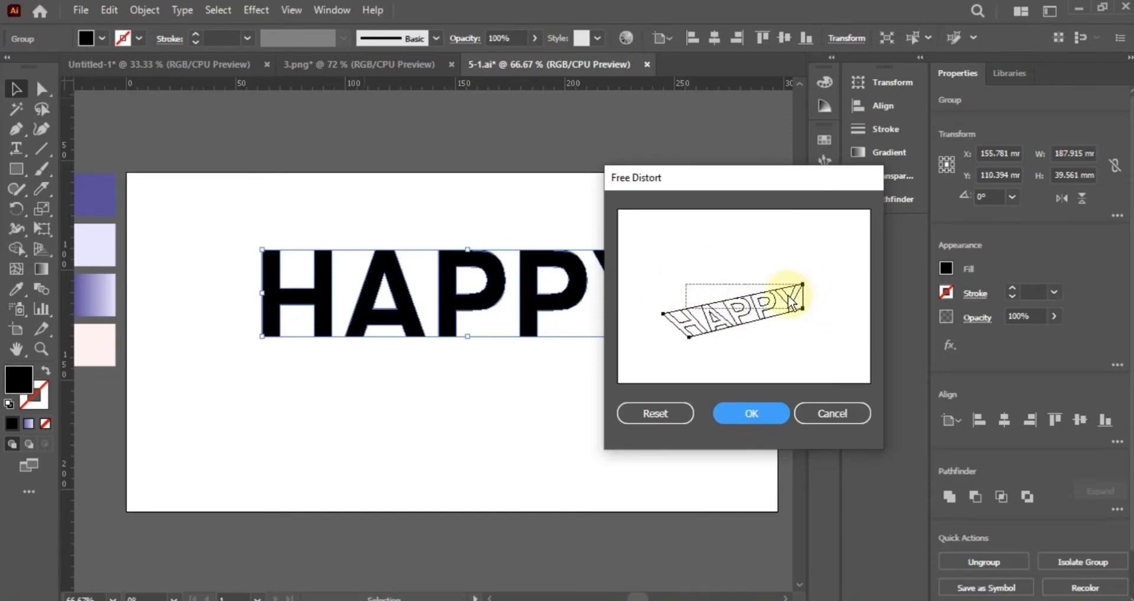
drag(805, 282, 791, 296)
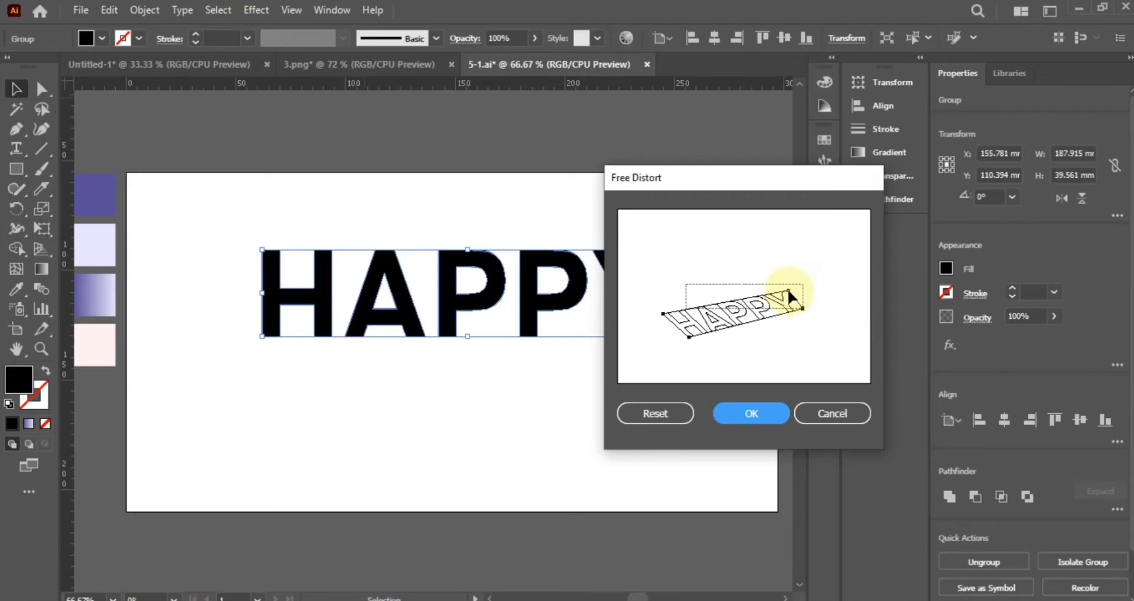
click(770, 408)
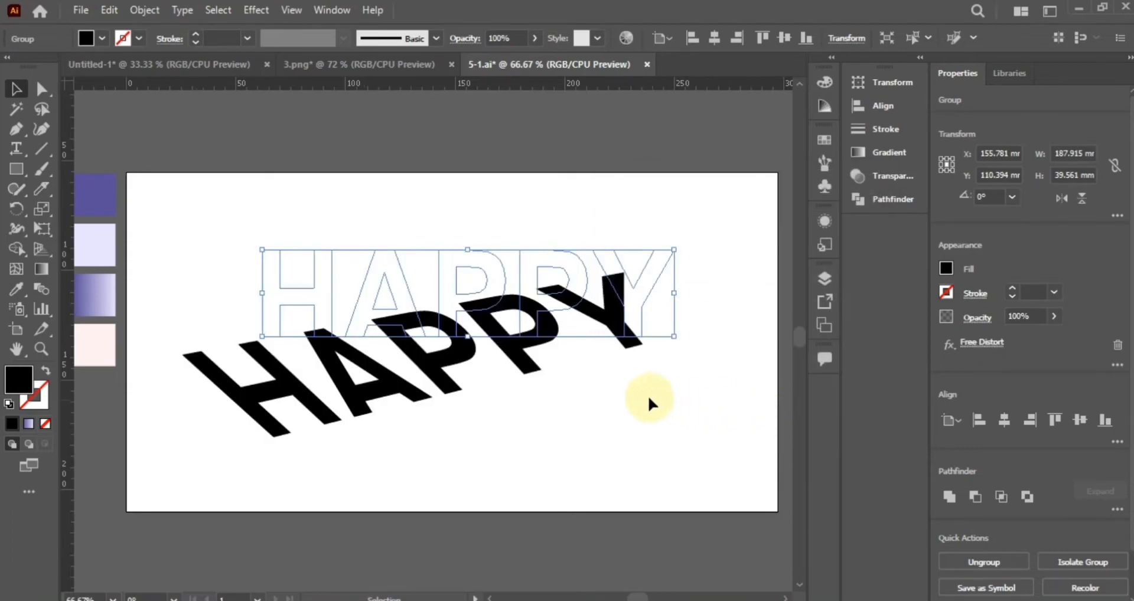
- Move the distorted HAPPY group about 14 mm right and 24 mm up on the artboard
click(431, 406)
drag(411, 382, 476, 338)
click(544, 404)
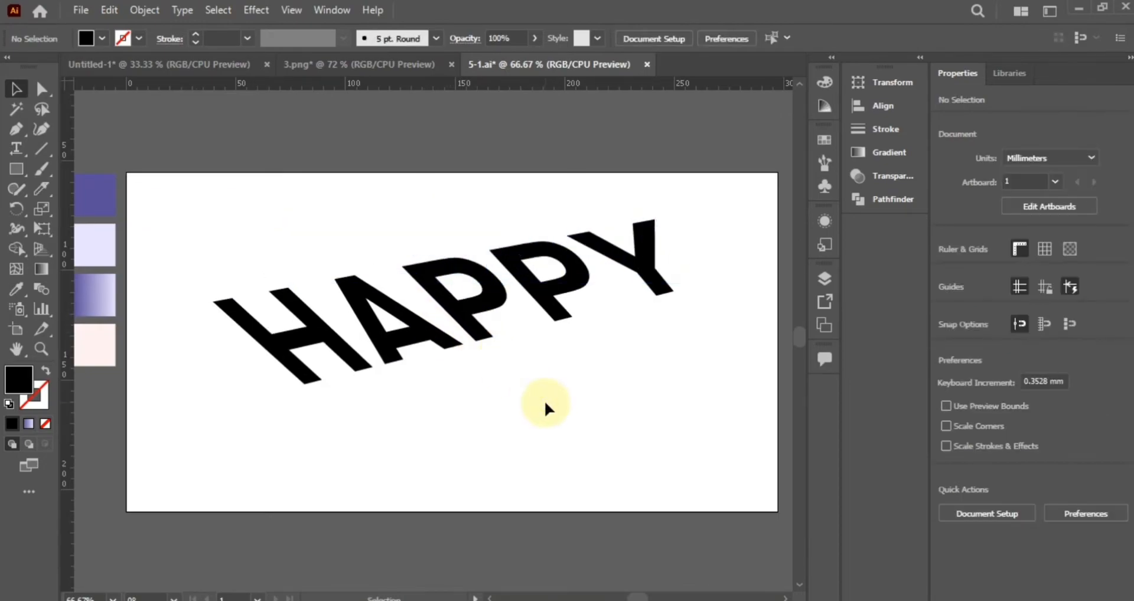
- Recolour the distorted HAPPY group with the pale lavender sampled from the second swatch beside the artboard
click(449, 314)
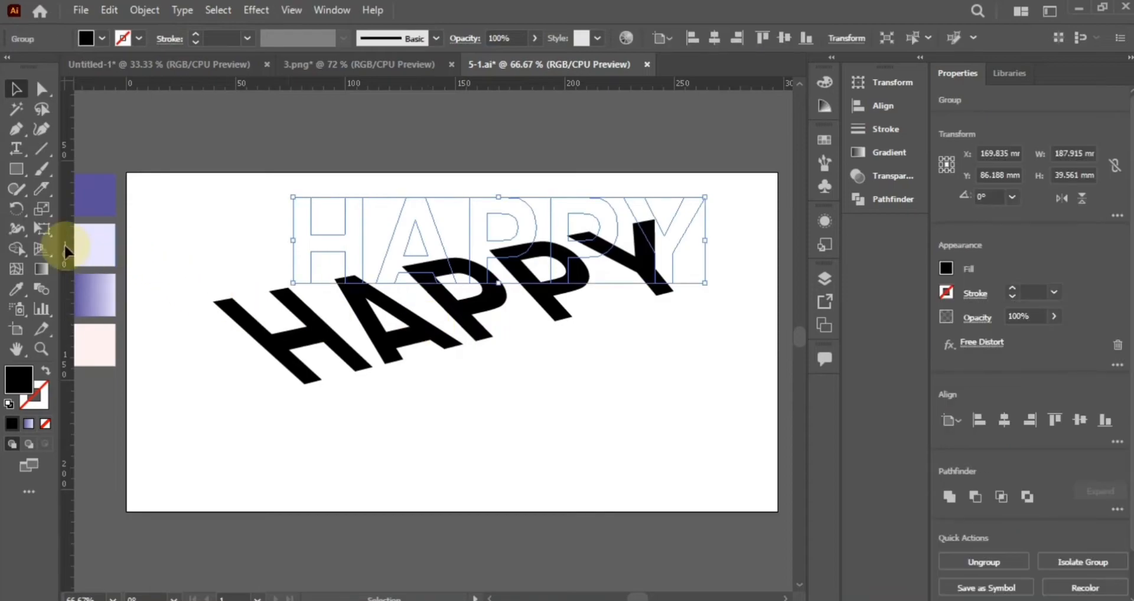
click(16, 288)
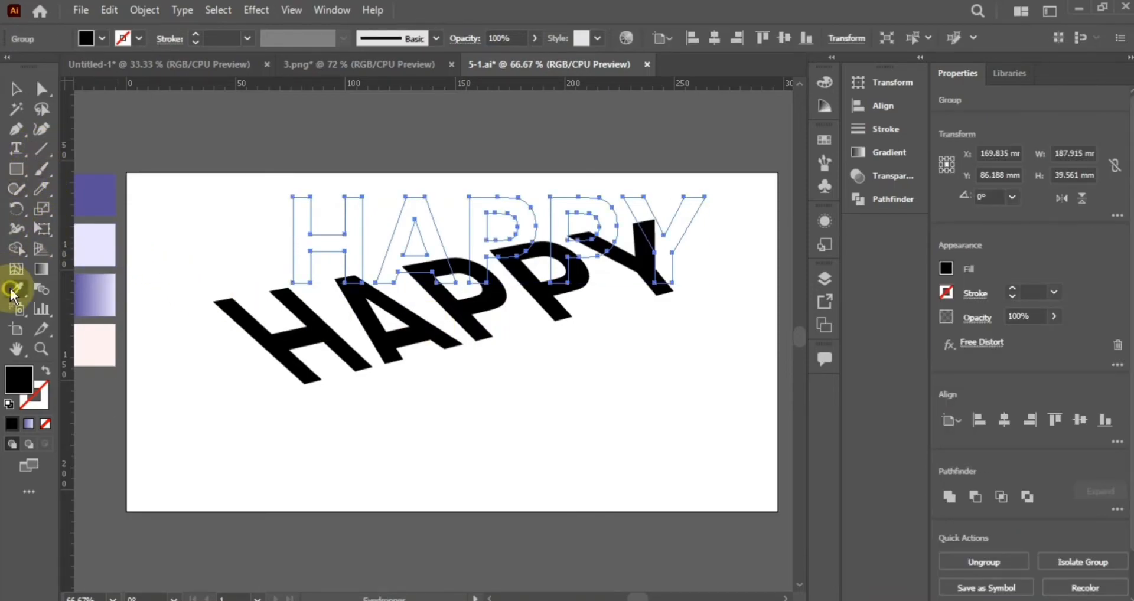
click(95, 236)
click(16, 89)
click(476, 134)
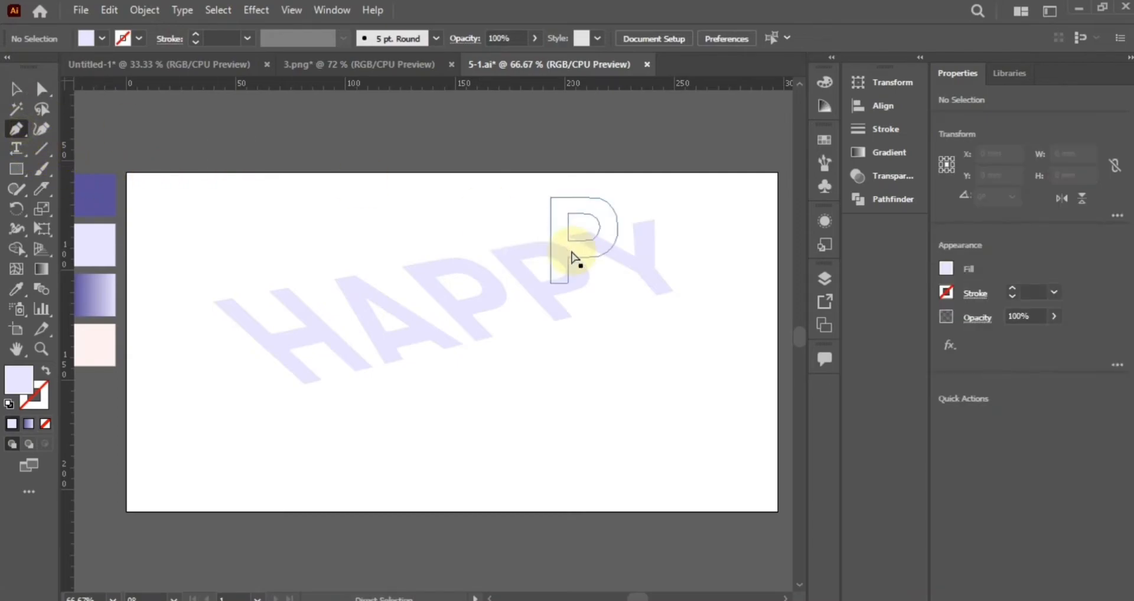
- Draw a straight slanted path along the feet of the letters, from the Y's foot to the H's lower corner
key(ctrl+plus)
drag(618, 335, 562, 430)
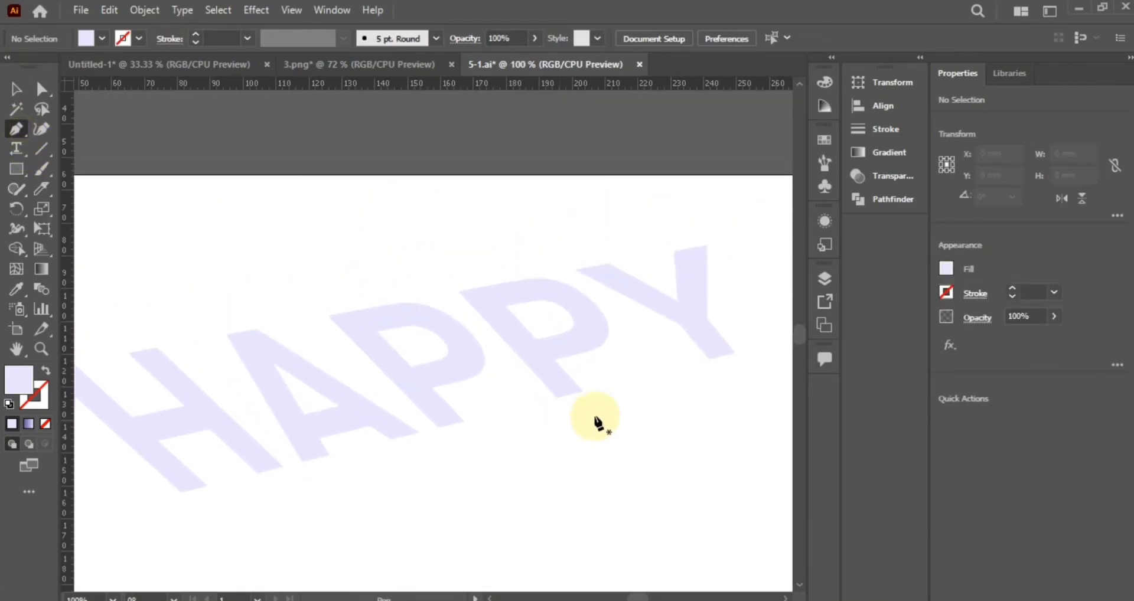
click(734, 353)
click(180, 493)
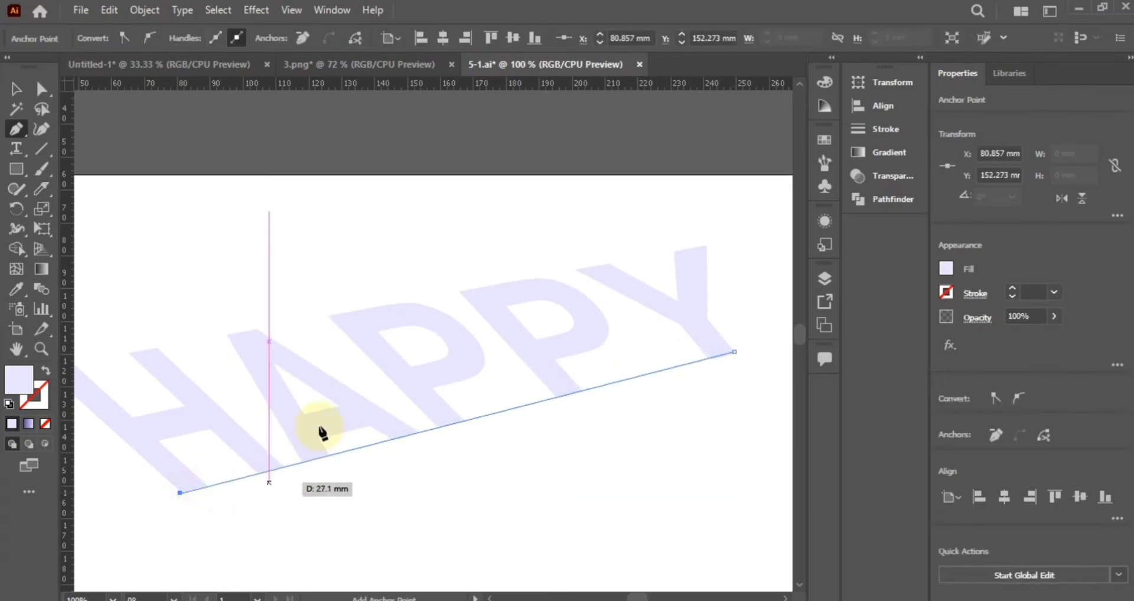
- Extend both ends of the slanted path along its slope until they reach the artboard's side edges
key(ctrl+minus)
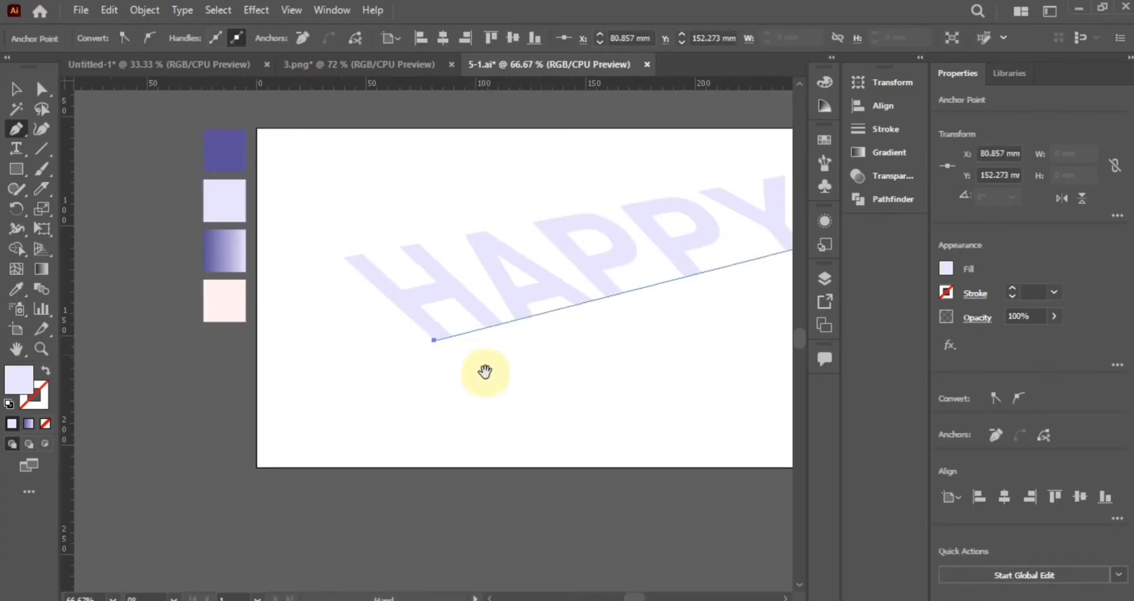
drag(481, 374, 347, 446)
click(42, 90)
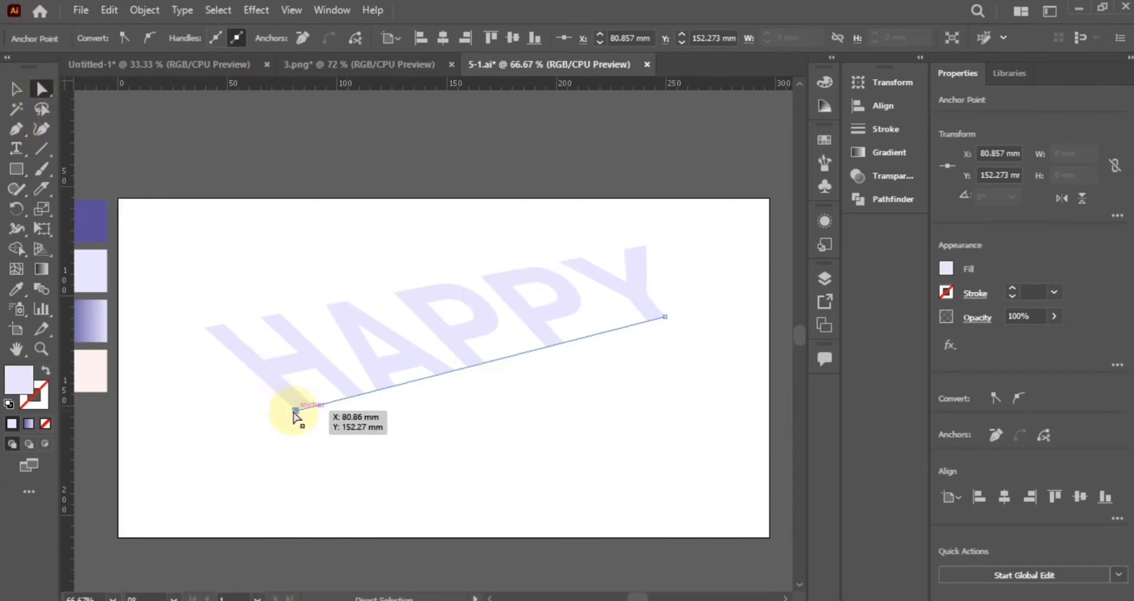
drag(294, 412, 118, 456)
drag(665, 317, 770, 289)
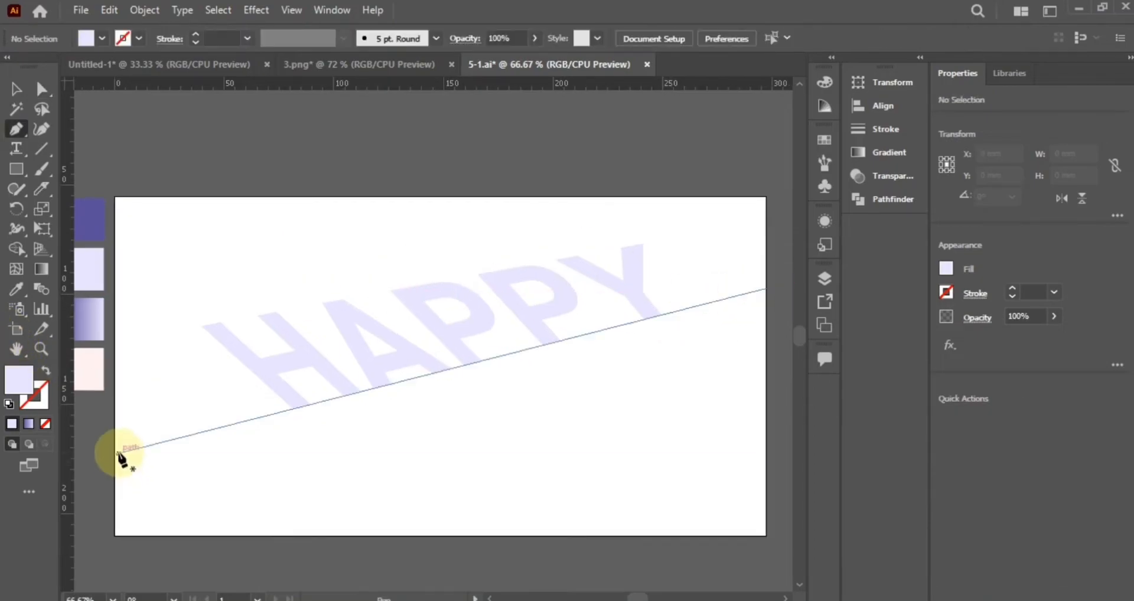
- Continue the slanted path around the artboard's lower corners and close it into a filled shape below the word
click(114, 455)
click(114, 537)
click(766, 538)
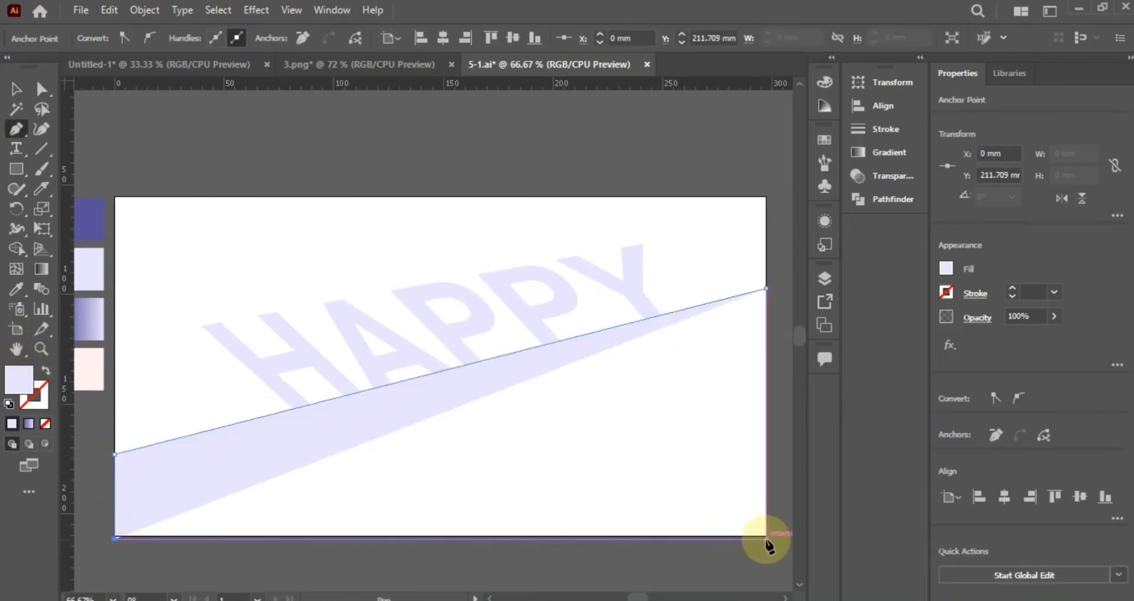
click(766, 289)
click(15, 83)
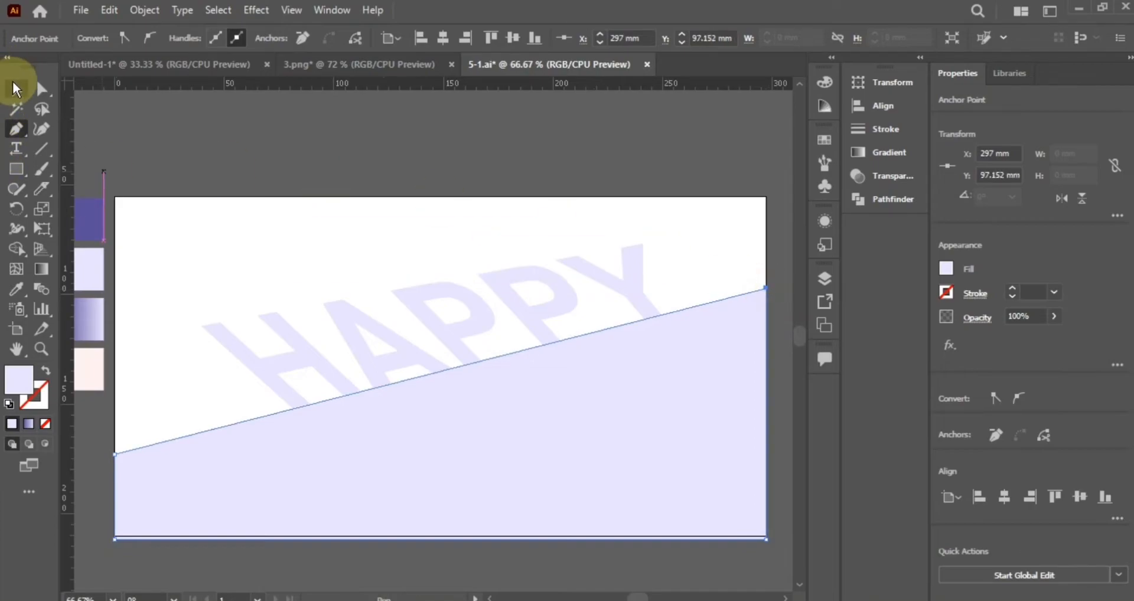
- Fill the closed shape with the purple-to-lavender gradient swatch and set the gradient angle to 90°
click(15, 288)
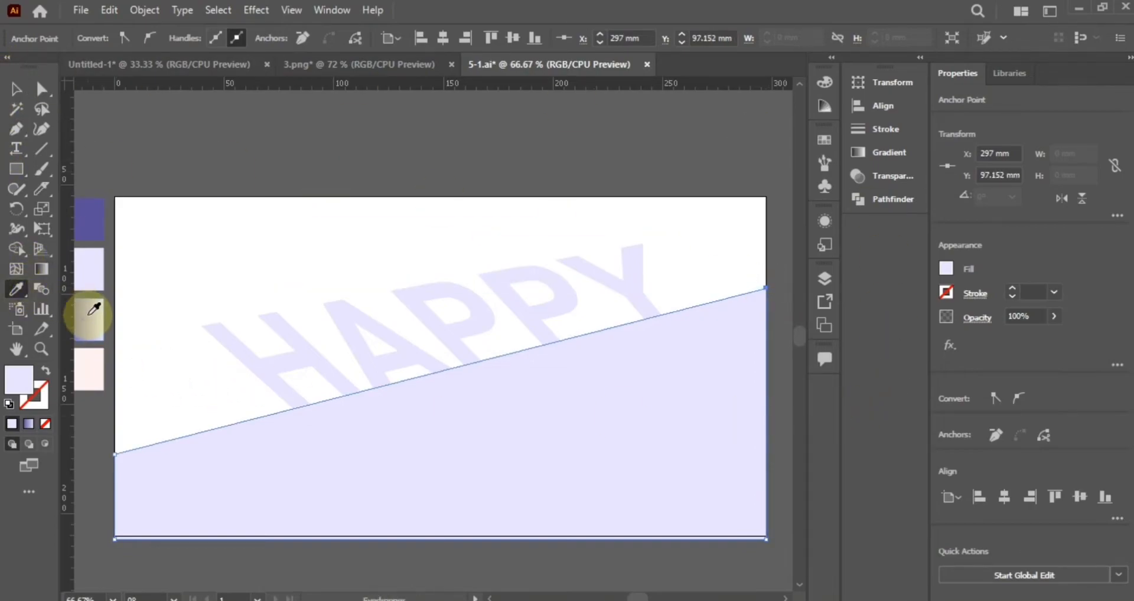
click(94, 316)
click(16, 92)
click(888, 153)
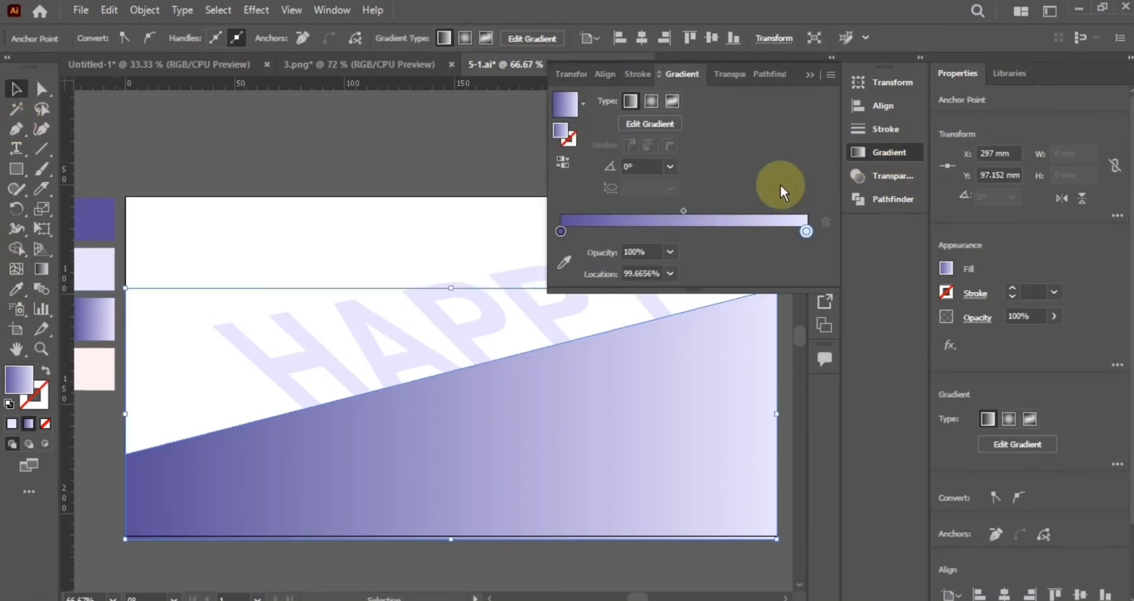
click(669, 167)
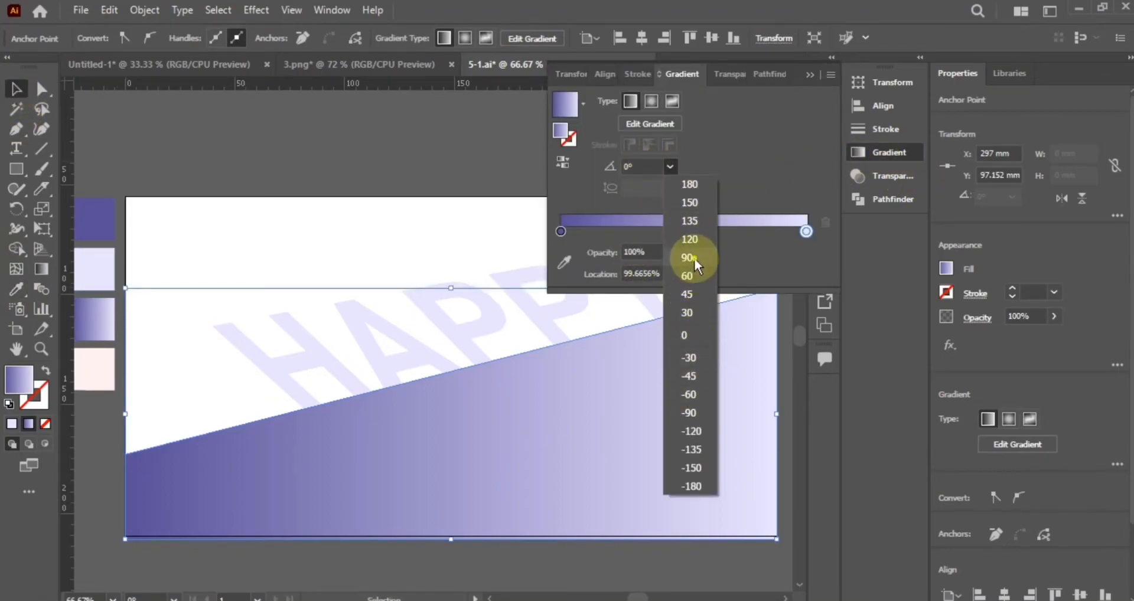
click(688, 257)
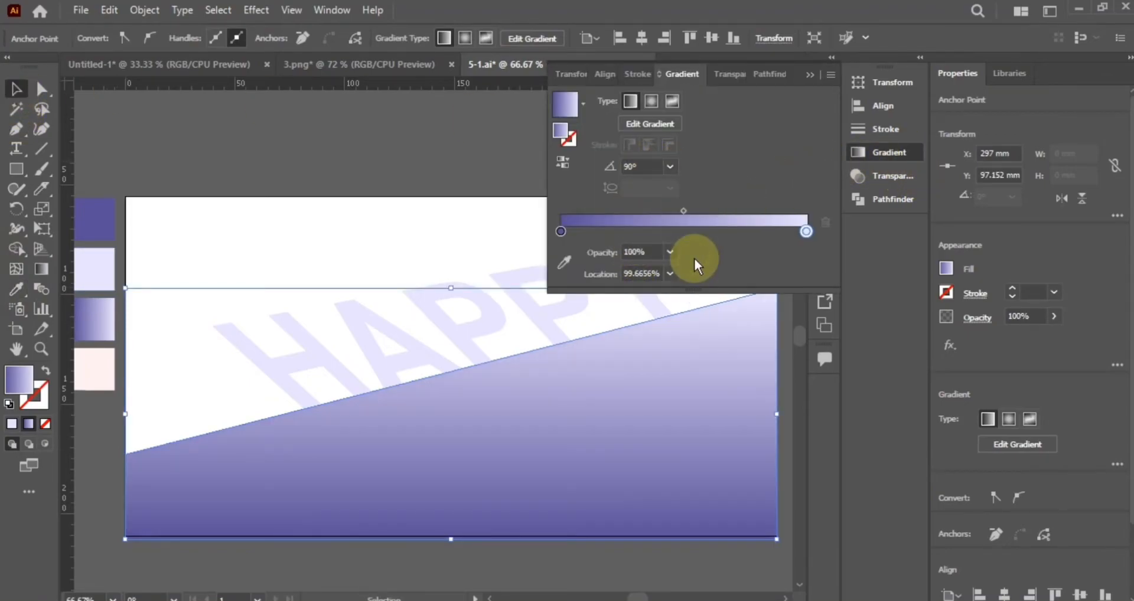
click(813, 74)
click(591, 150)
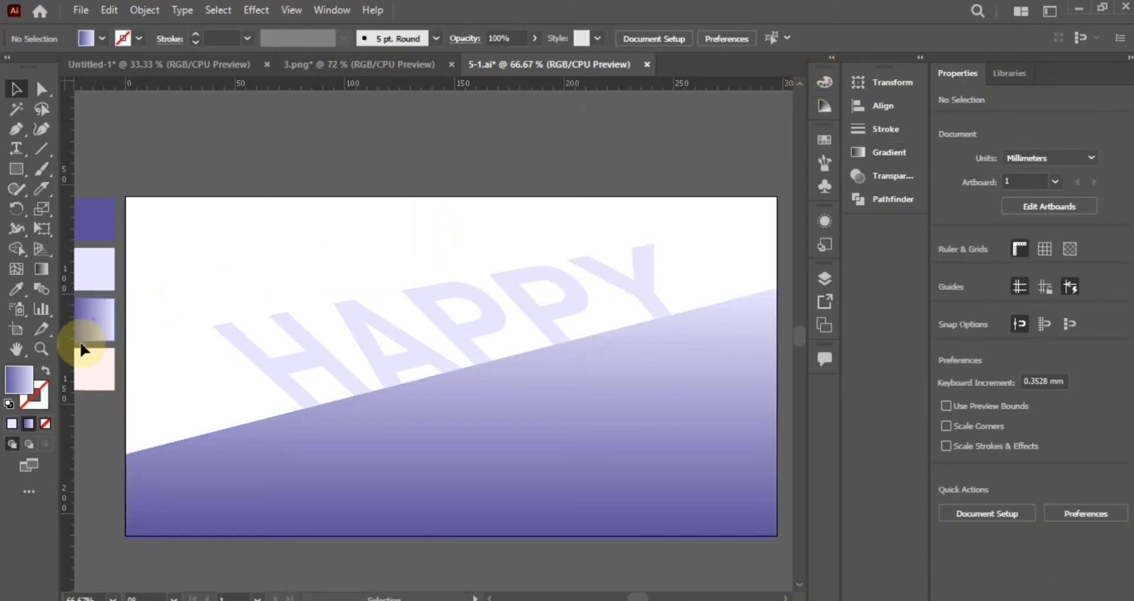
- Place vertical guides at the edges of the H and A feet where they meet the slanted edge
scroll(304, 293, up, 3)
drag(375, 446, 562, 236)
click(438, 349)
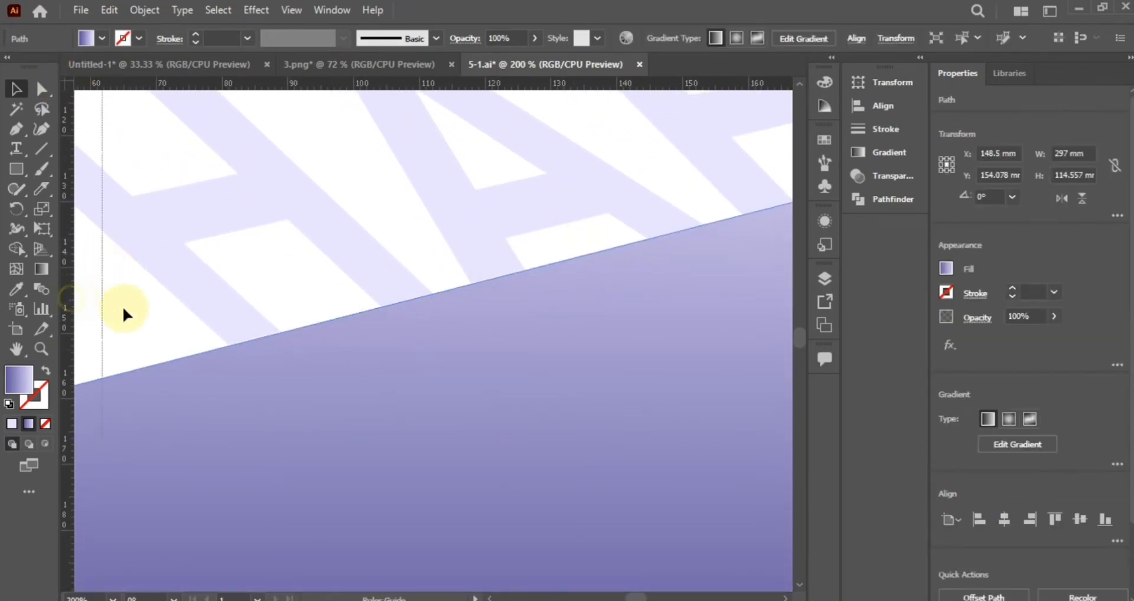
drag(225, 368, 280, 385)
drag(71, 424, 431, 350)
drag(70, 390, 471, 347)
drag(70, 430, 647, 298)
drag(69, 451, 703, 257)
- Add vertical guides at the edges of the feet of both P letters and the Y
drag(721, 295, 213, 355)
drag(69, 374, 233, 316)
drag(70, 405, 519, 263)
drag(667, 264, 253, 341)
drag(68, 392, 409, 243)
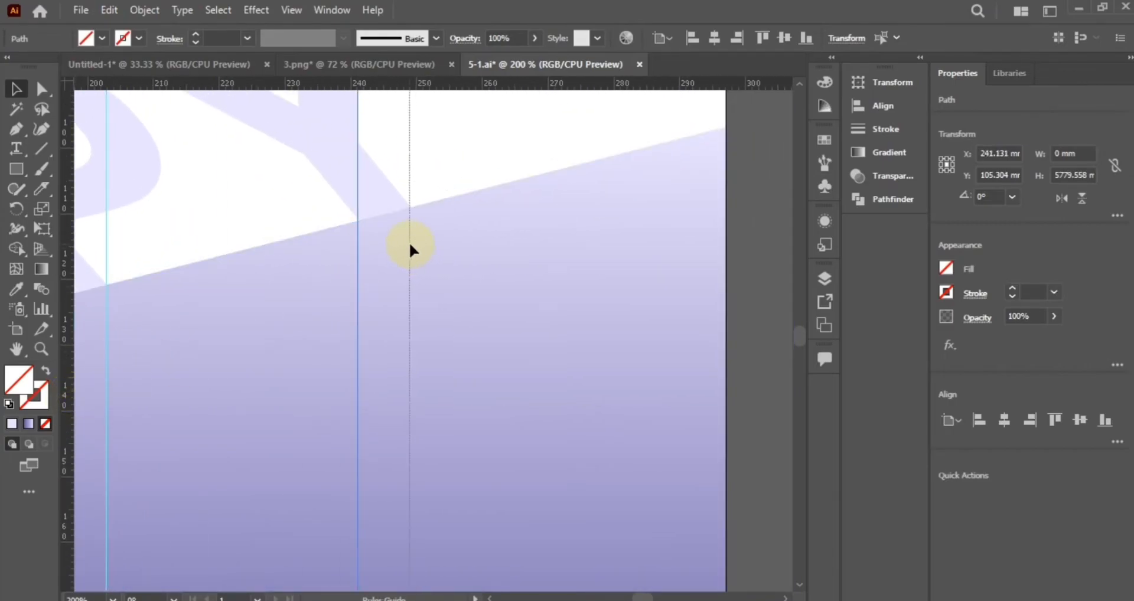
- Draw a rectangle about 8.3 × 123 mm between the Y's guides, reaching below the artboard, and fill it with the dark purple swatch
key(ctrl+minus)
key(ctrl+minus)
key(ctrl+minus)
key(ctrl+minus)
drag(467, 425, 630, 380)
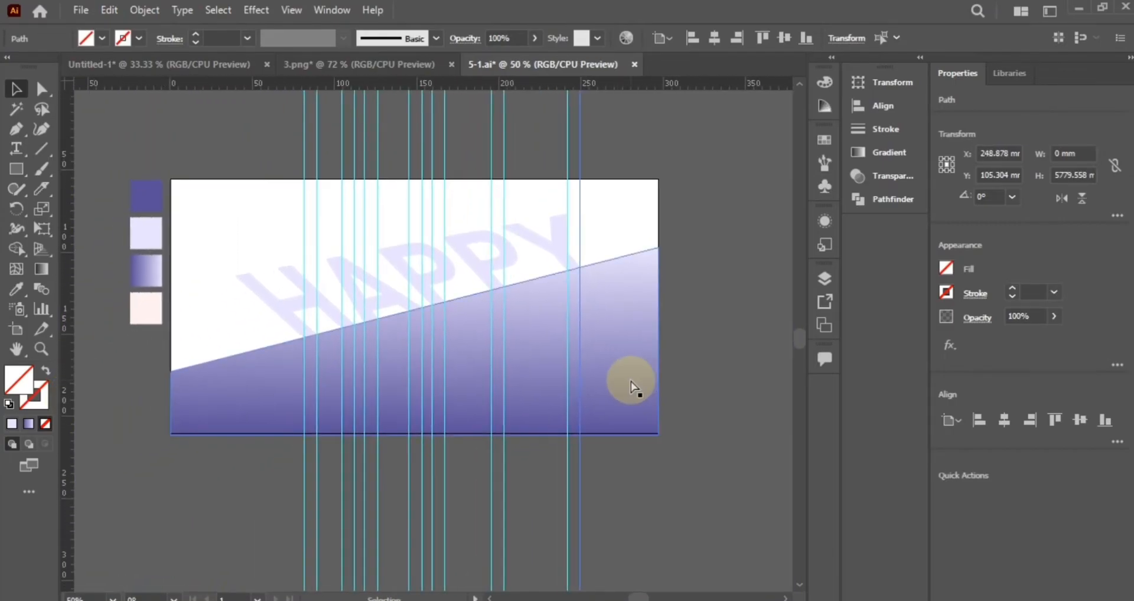
key(ctrl+plus)
click(16, 172)
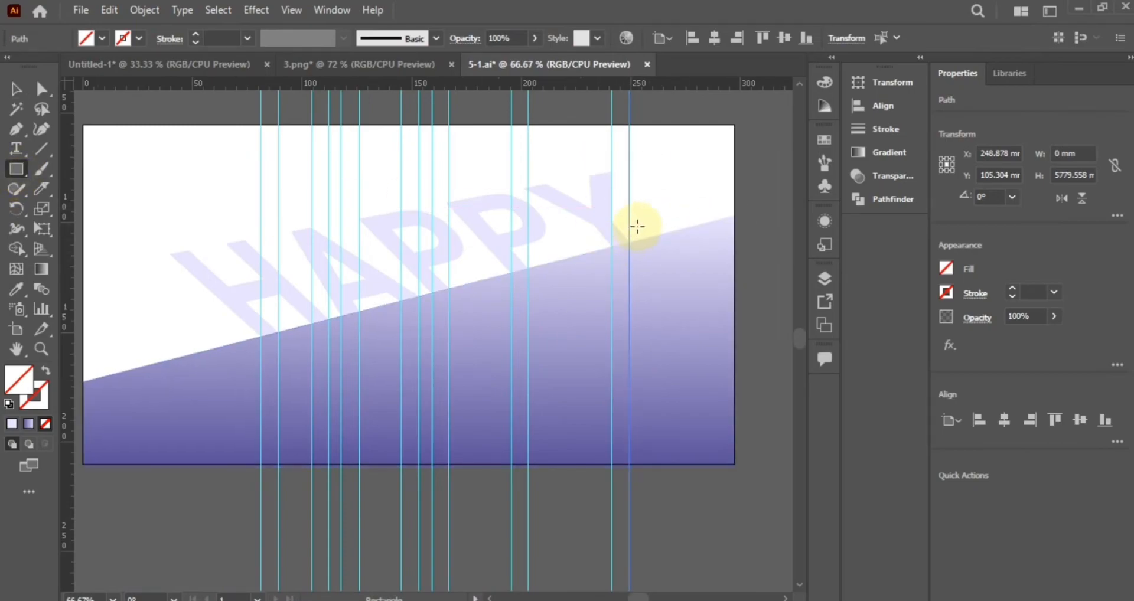
mouse_move(629, 222)
mouse_down()
mouse_move(607, 536)
mouse_move(611, 491)
mouse_up()
drag(457, 446, 520, 477)
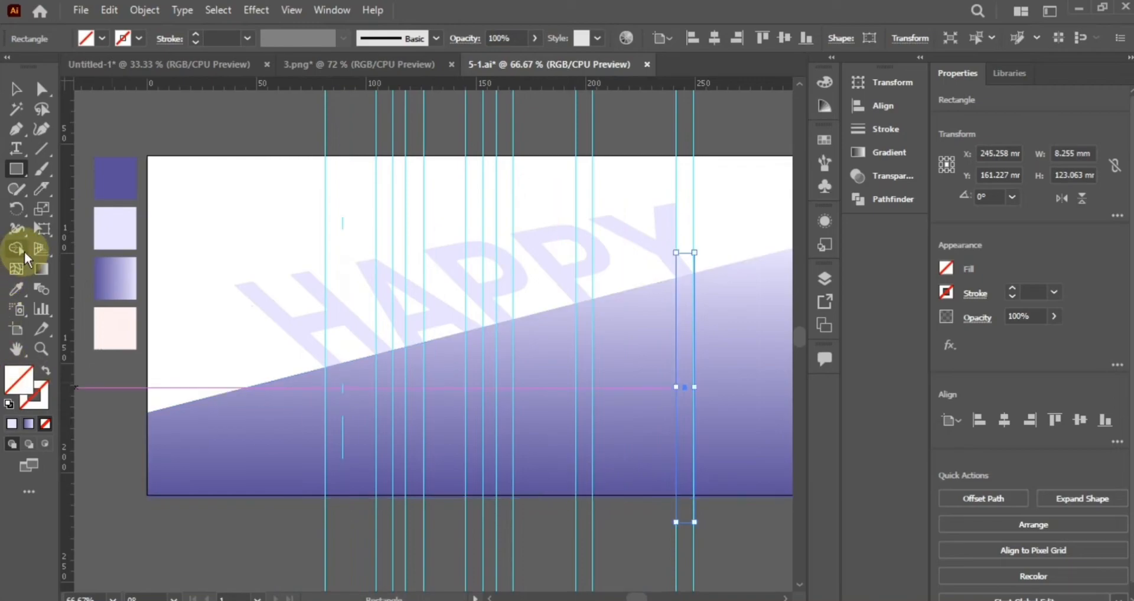
click(16, 289)
click(119, 192)
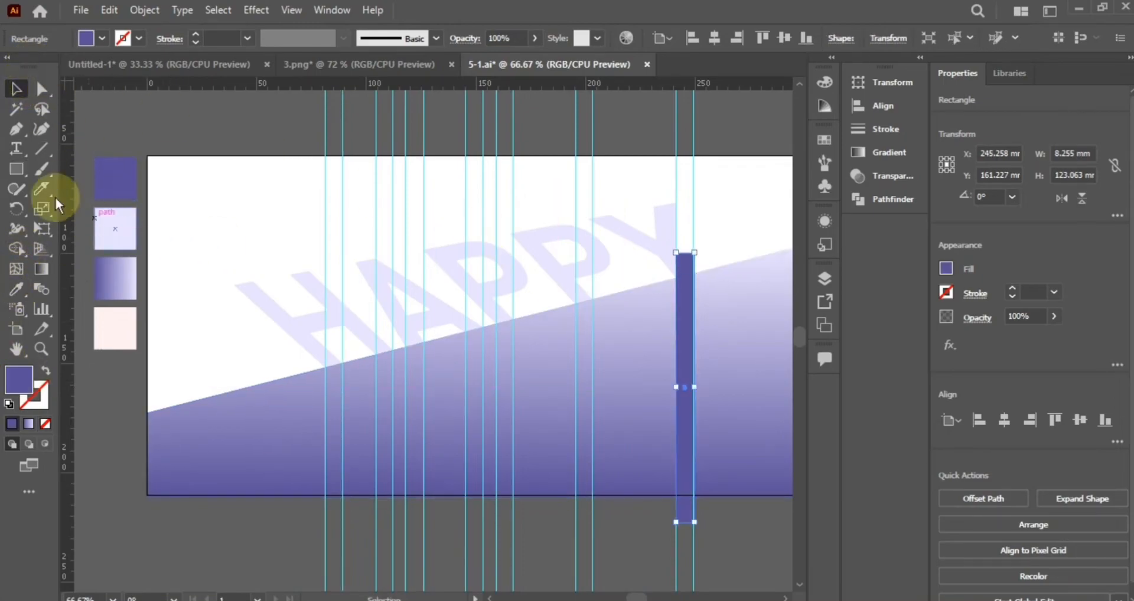
- Draw dark purple rectangles between the guide pairs under the feet of both P letters, the A and the H, reaching below the artboard
click(16, 170)
mouse_move(592, 278)
mouse_down()
mouse_move(570, 429)
mouse_move(576, 525)
mouse_up()
drag(512, 291, 496, 531)
mouse_move(483, 299)
mouse_down()
mouse_move(456, 494)
mouse_move(465, 535)
mouse_up()
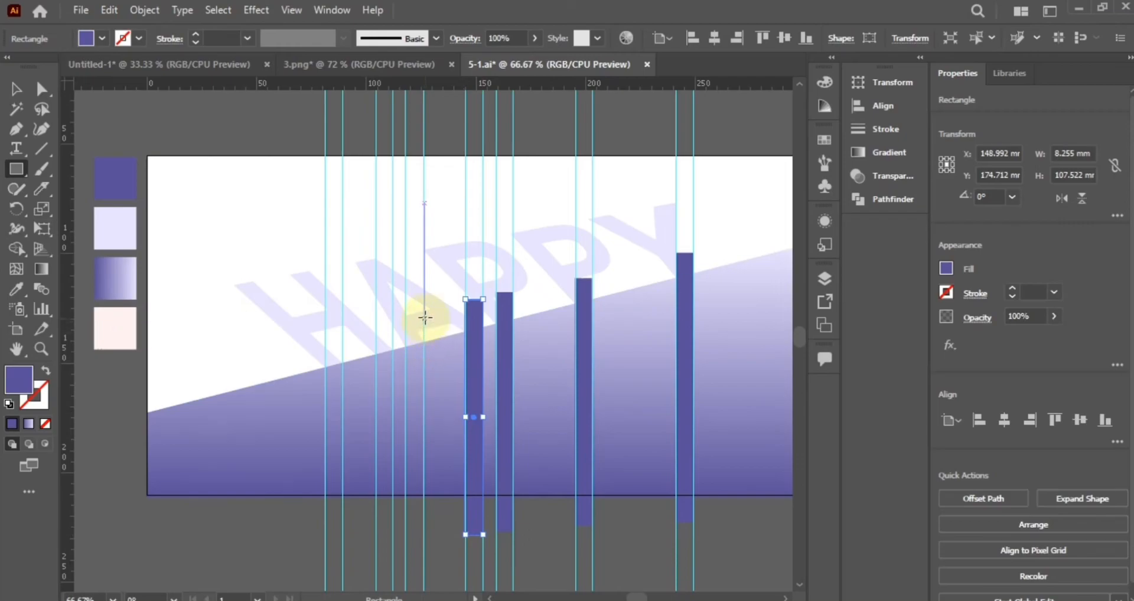
mouse_move(423, 315)
mouse_down()
mouse_move(405, 525)
mouse_move(374, 361)
mouse_move(377, 525)
mouse_up()
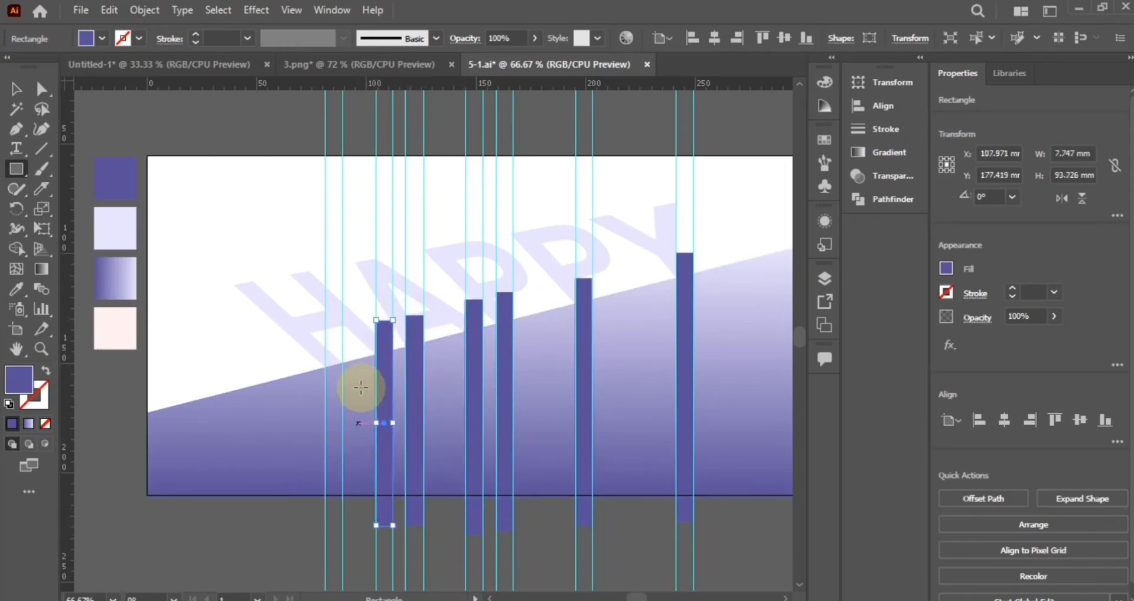
mouse_move(347, 328)
mouse_down()
mouse_move(317, 440)
mouse_move(322, 522)
mouse_move(717, 232)
mouse_up()
- Select all the vertical guides and delete them
click(16, 88)
drag(716, 134, 292, 118)
key(Delete)
- Select all seven purple rectangles and combine them with Pathfinder Unite
drag(721, 531, 322, 517)
click(879, 200)
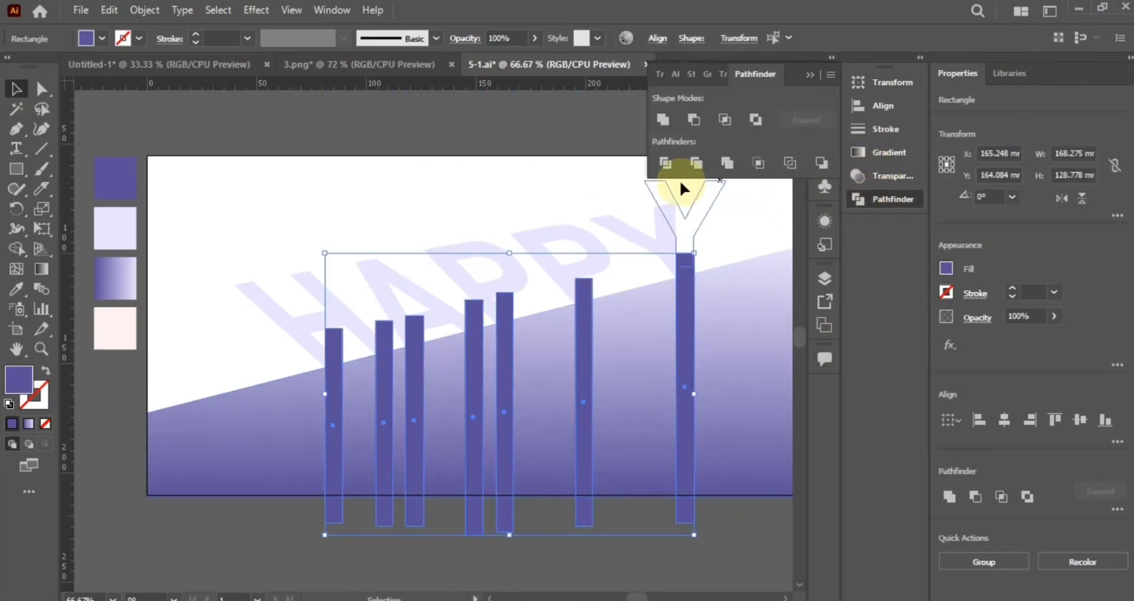
click(665, 121)
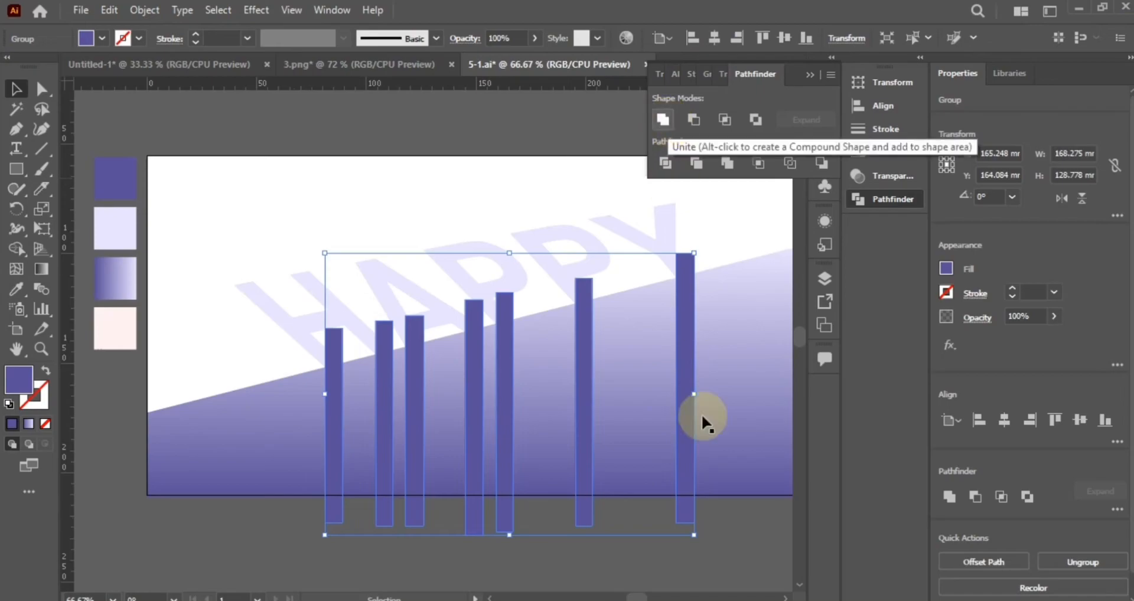
click(697, 516)
- Paste a copy of the gradient shape in front and bring it to the front of the stacking order
click(721, 377)
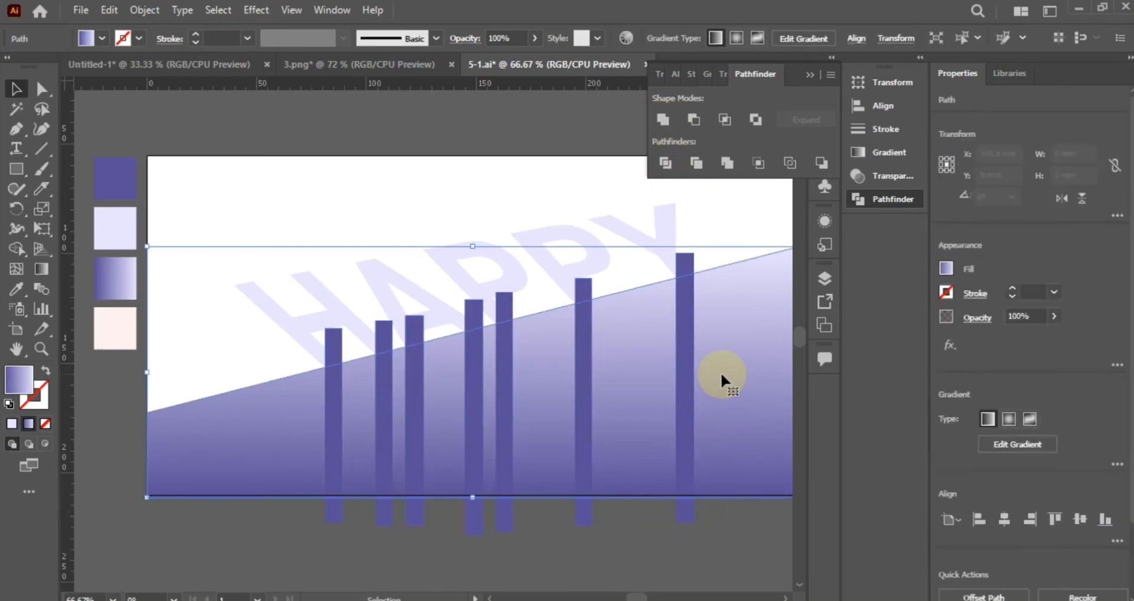
key(v)
click(717, 553)
click(725, 396)
right_click(725, 397)
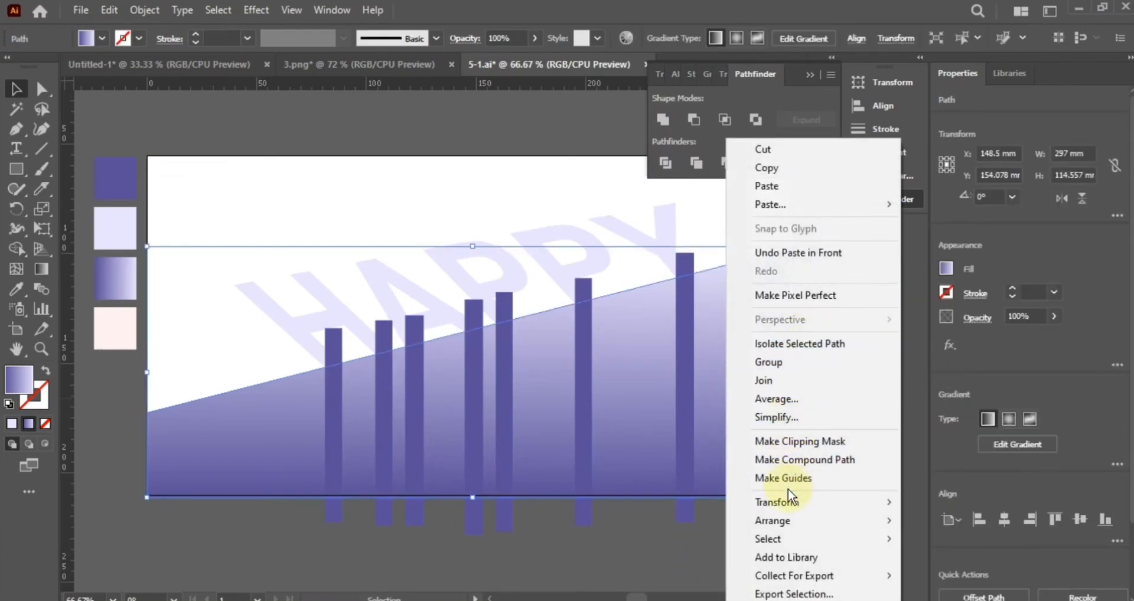
mouse_move(776, 521)
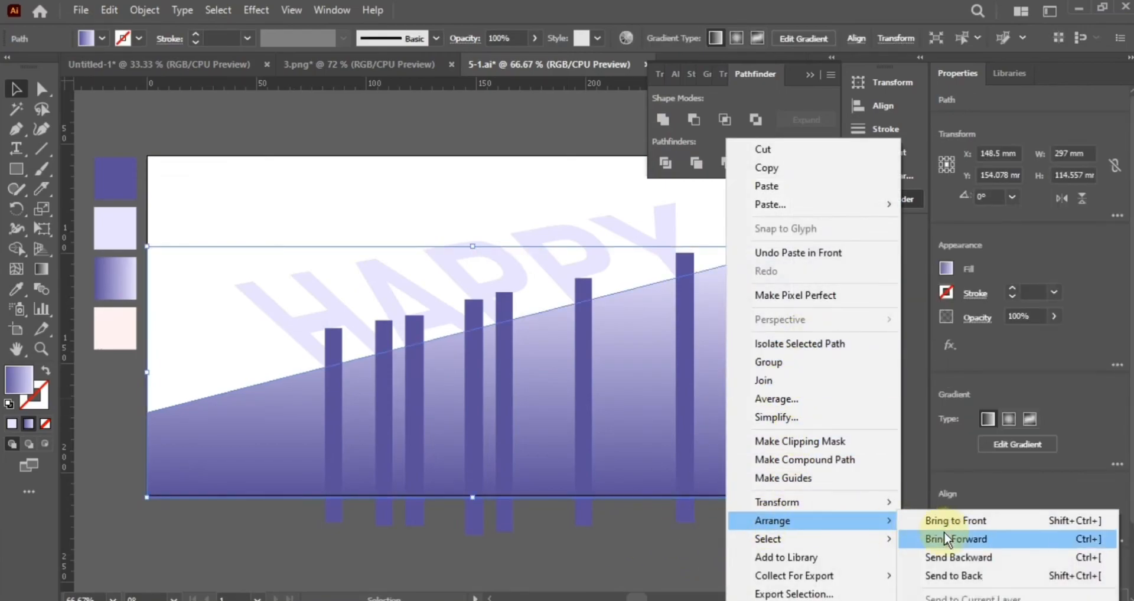
click(964, 521)
click(624, 551)
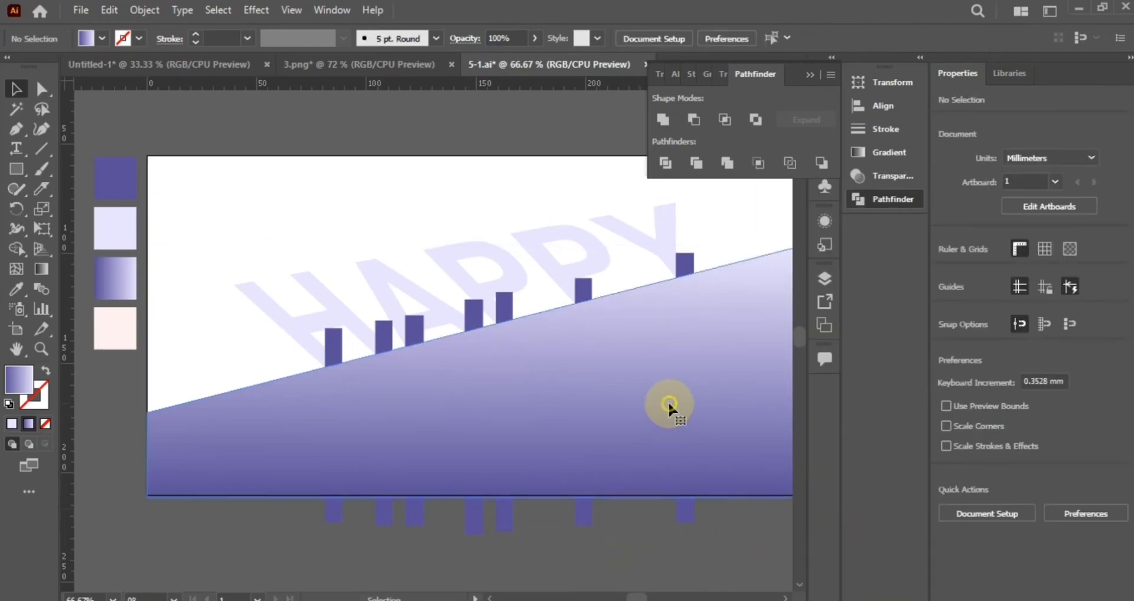
- Crop the purple stripes to the outline of the front gradient shape with Pathfinder Crop
click(668, 402)
shift+click(581, 509)
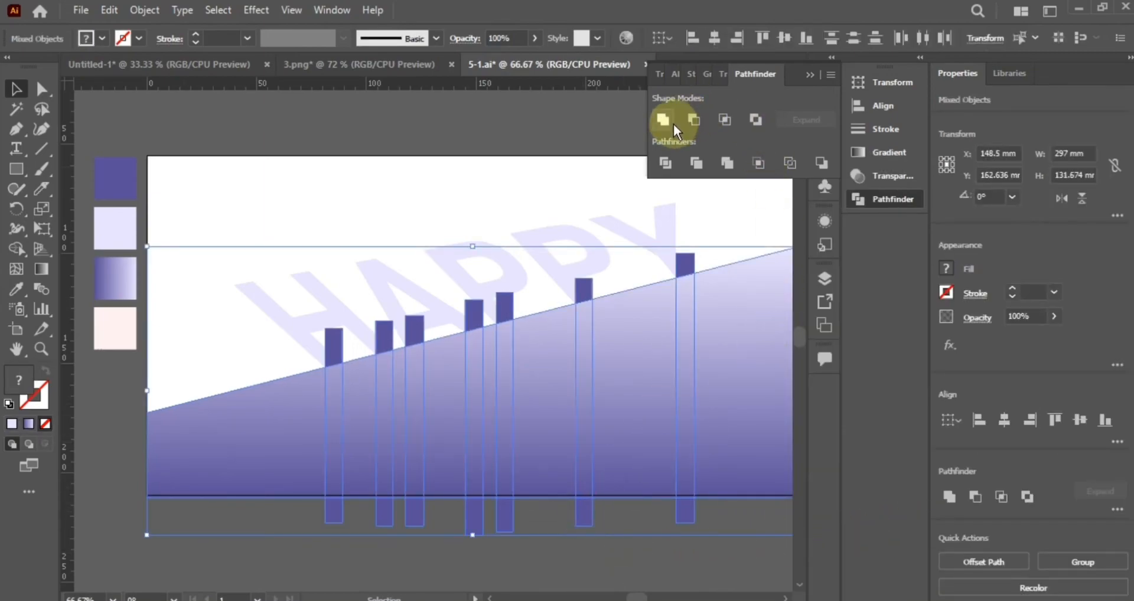
click(756, 165)
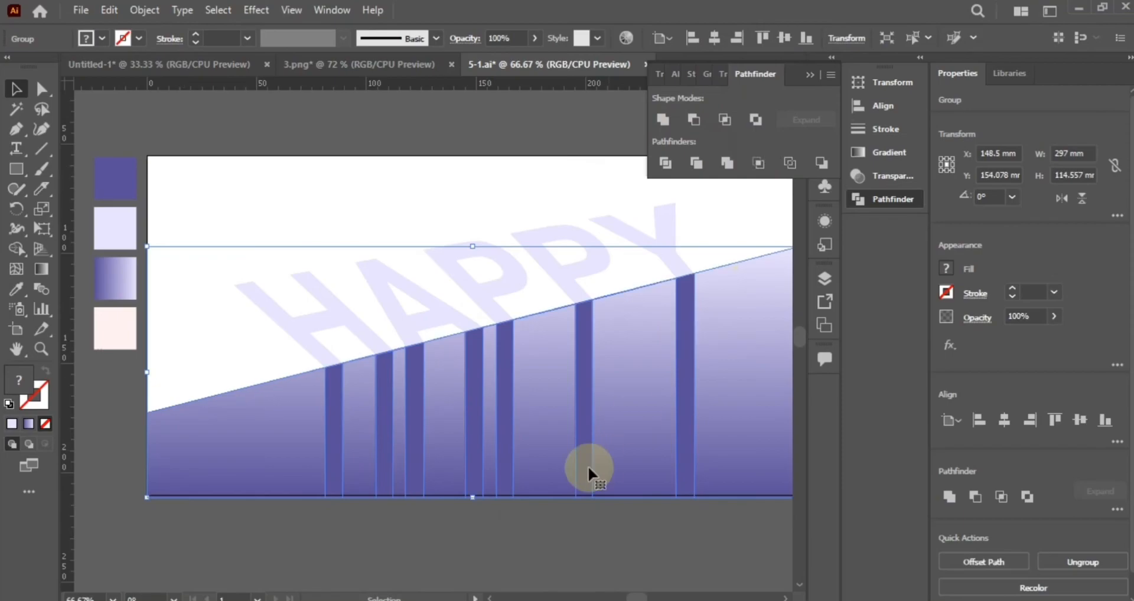
click(537, 531)
- Isolate the cropped group, select all seven purple stripes and set their fill opacity to 49%, leaving isolation mode when finished
double_click(682, 306)
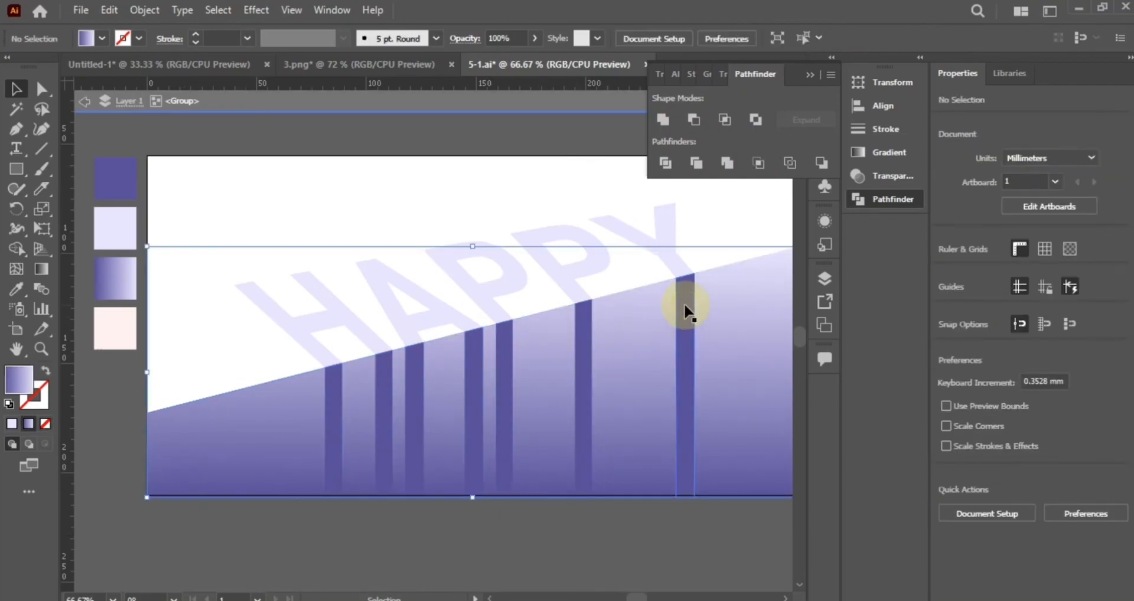
shift+click(582, 338)
shift+click(504, 345)
shift+click(474, 354)
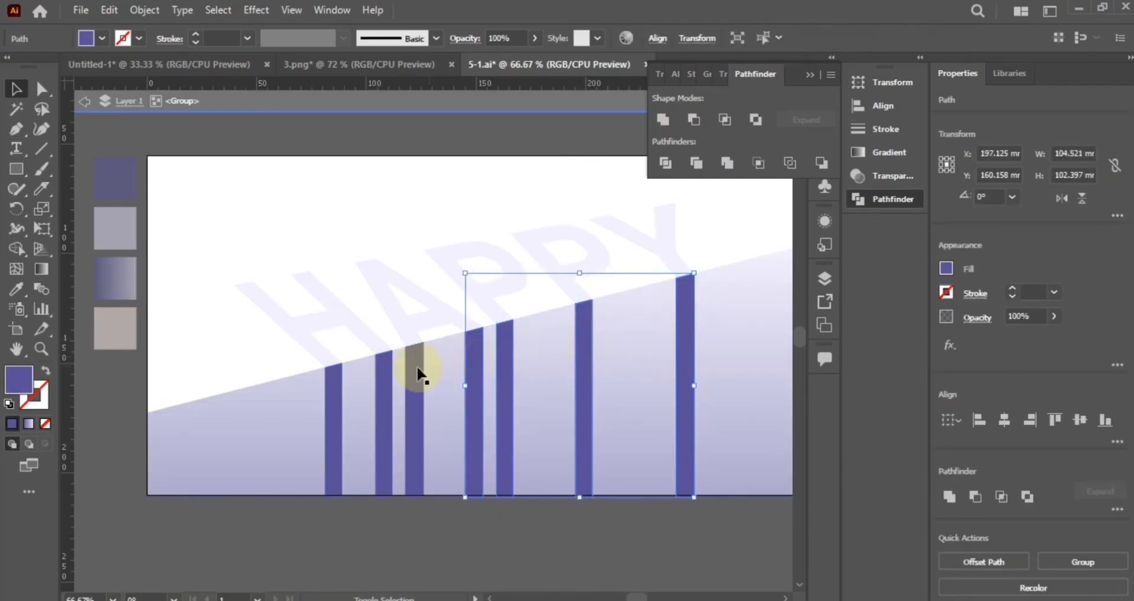
shift+click(381, 383)
shift+click(334, 391)
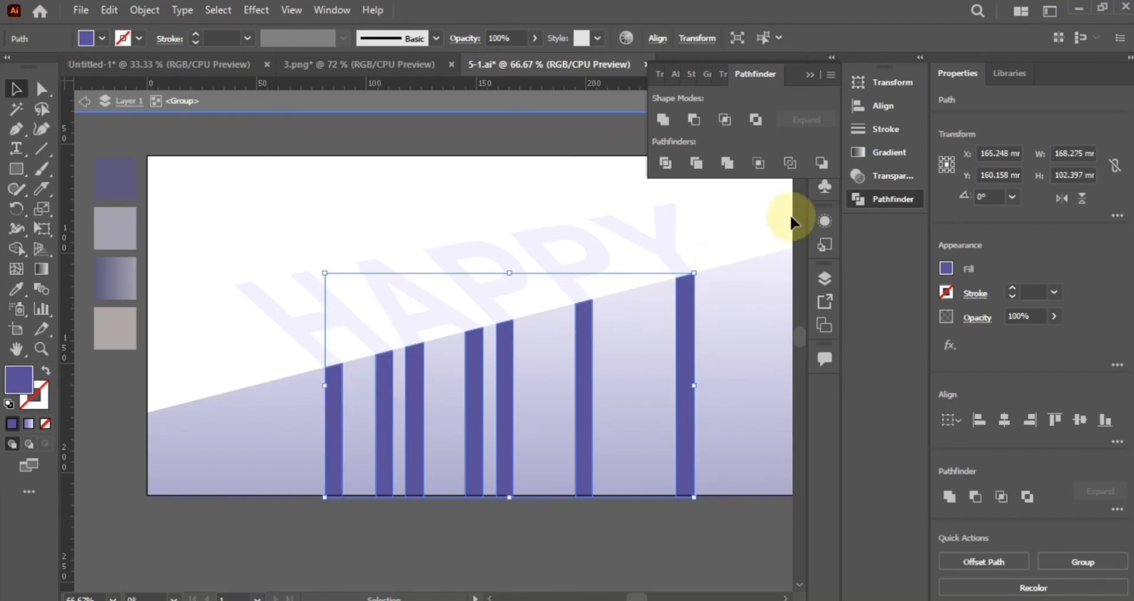
click(824, 221)
click(686, 326)
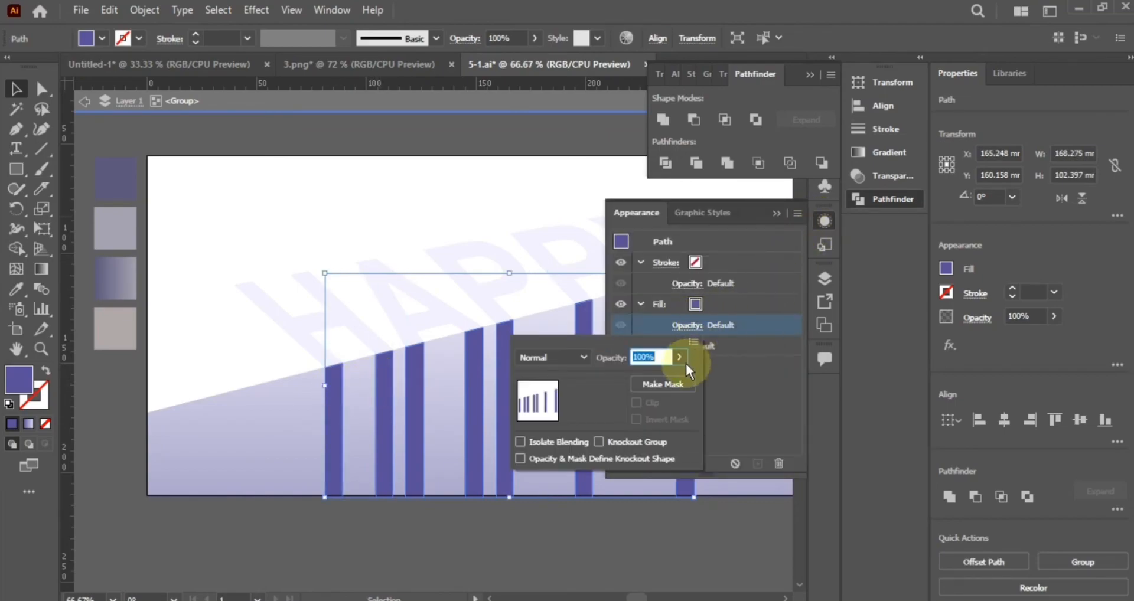
drag(675, 378, 641, 381)
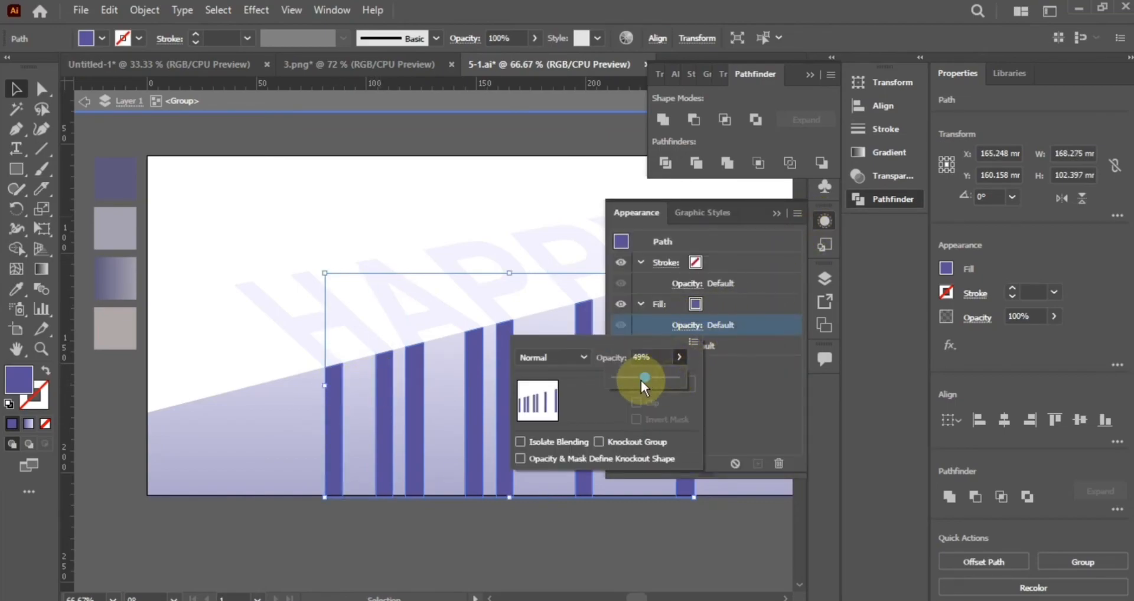
click(436, 520)
click(436, 521)
click(778, 213)
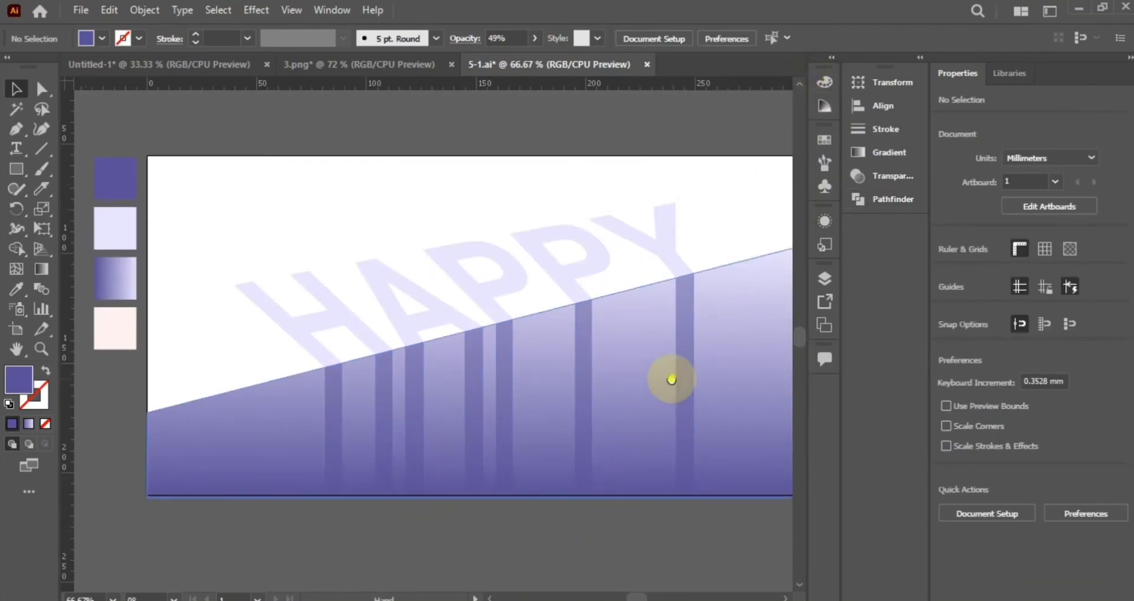
- Draw a rectangle about 297 by 156 mm covering the artboard and fill it with the pale pink swatch colour
drag(671, 379, 631, 381)
click(16, 168)
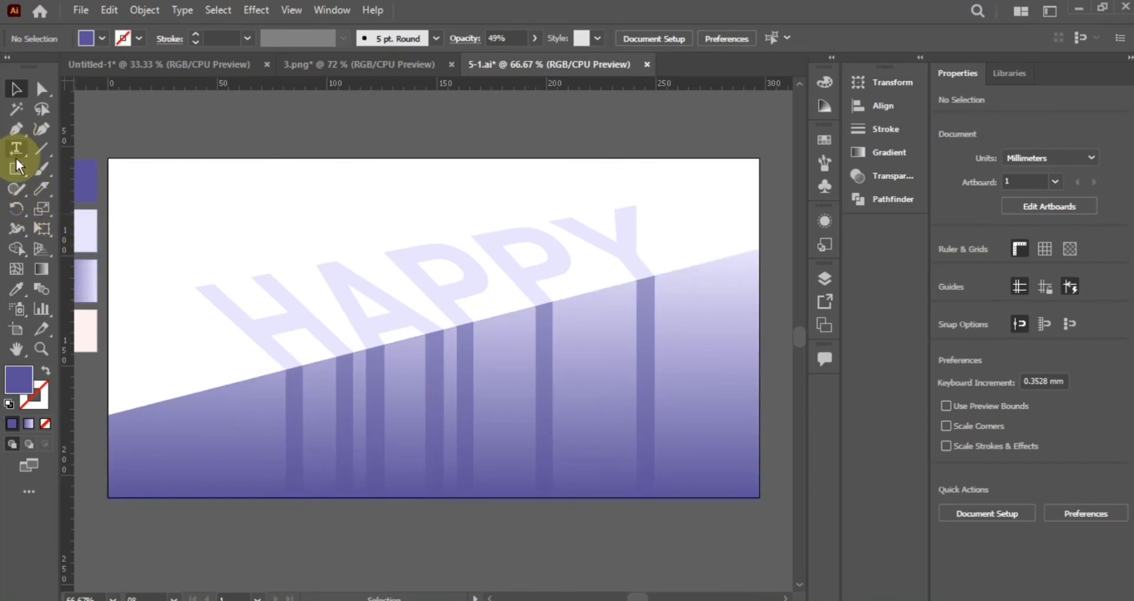
drag(109, 161, 760, 501)
click(16, 289)
click(87, 322)
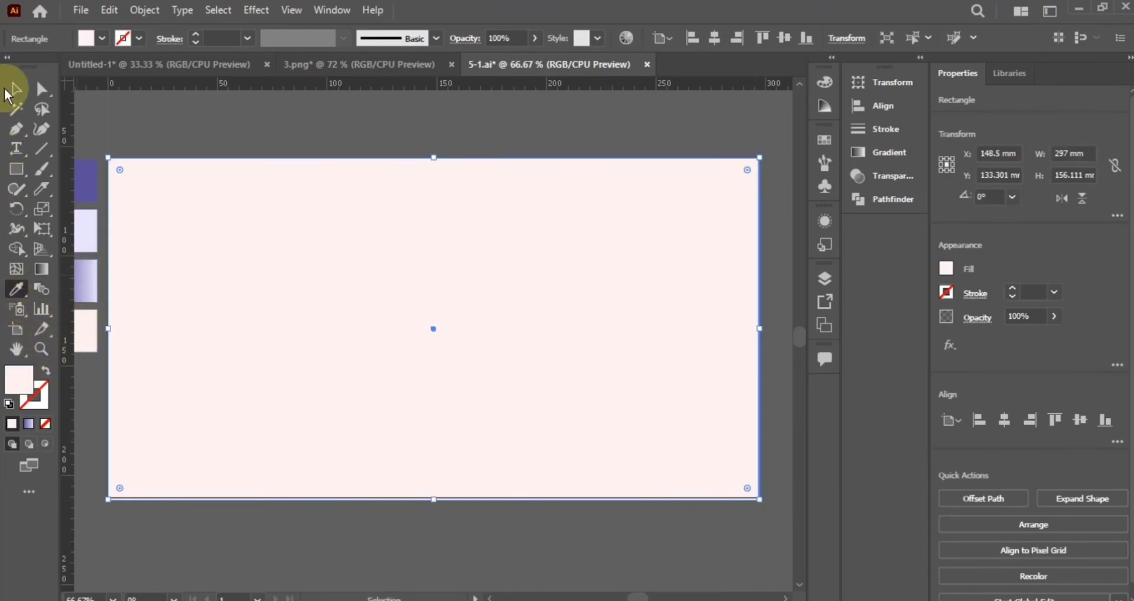
- Send the pale pink rectangle to the back of the stacking order and deselect it
click(16, 90)
right_click(215, 184)
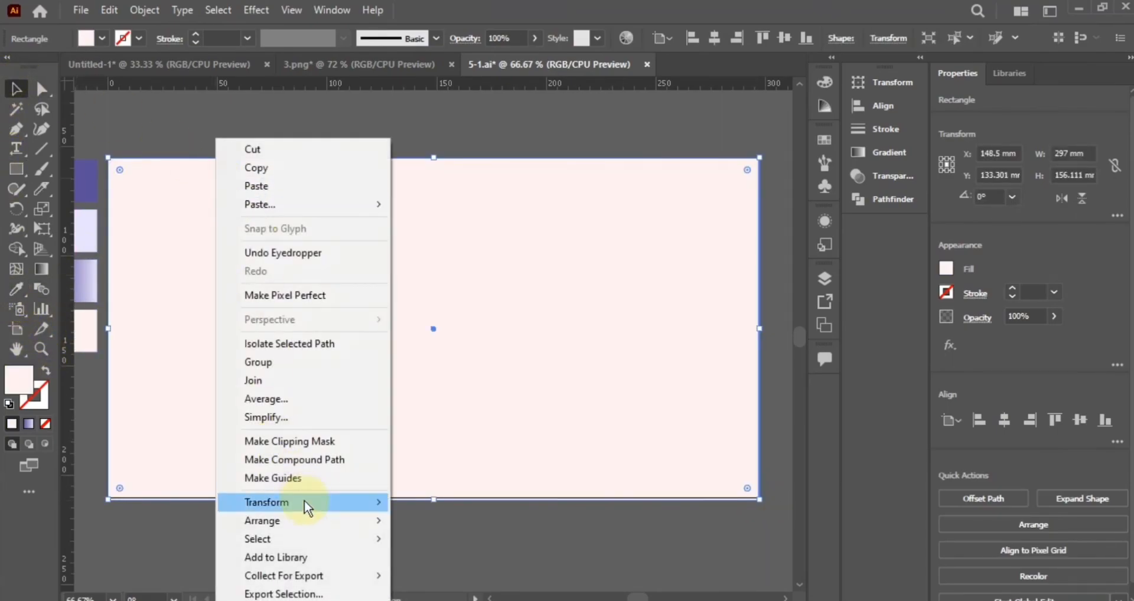
click(476, 576)
click(487, 133)
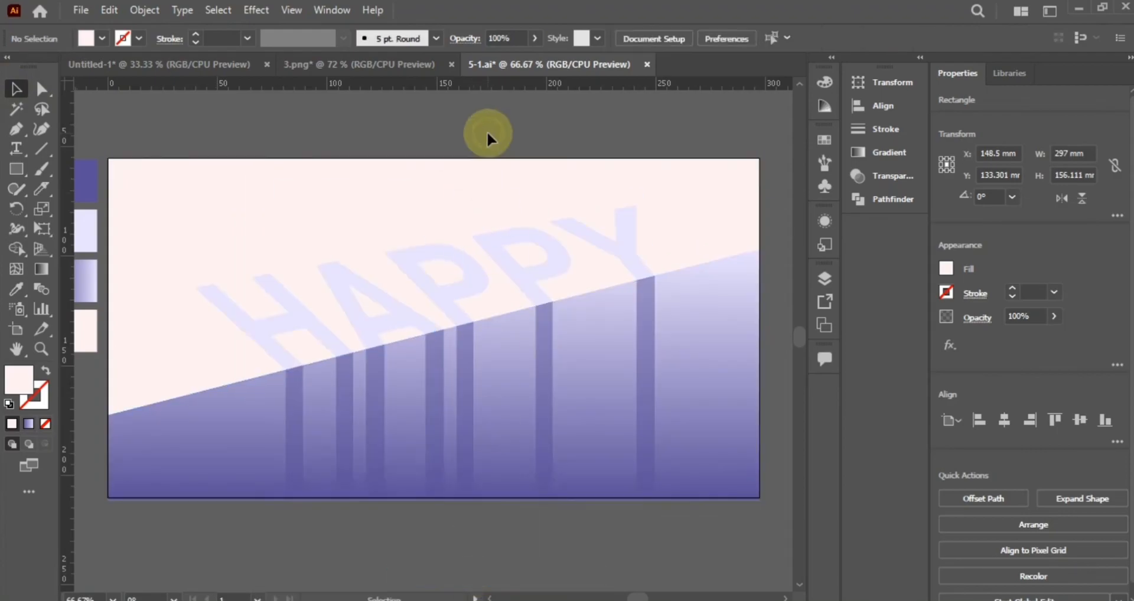